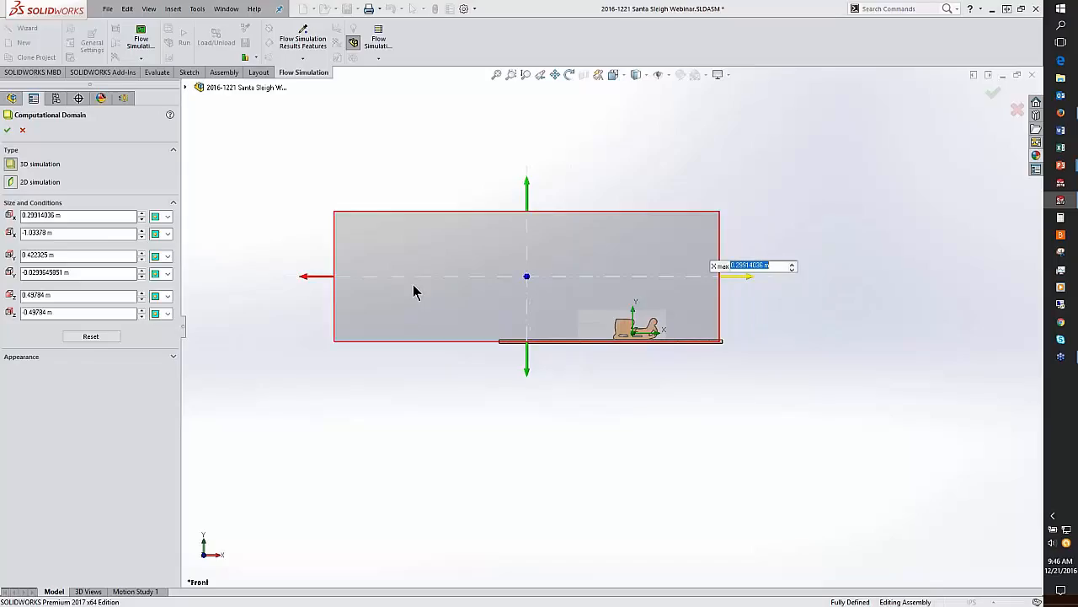
Step: Shrink the computational domain to X min about -0.446 m and Y max about 0.336 m
drag(308, 281, 475, 282)
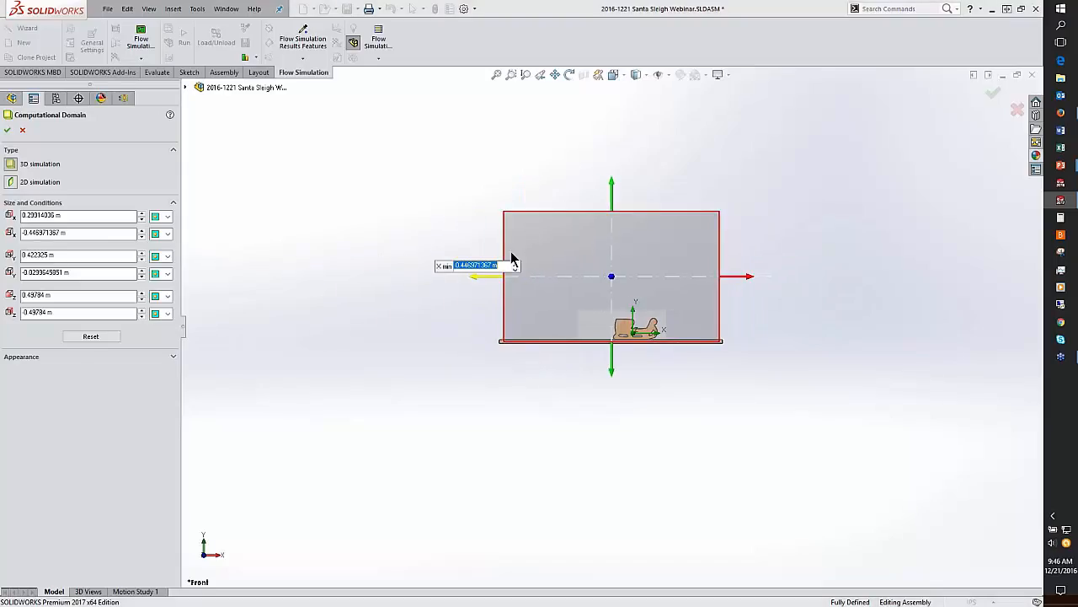
drag(608, 187, 612, 221)
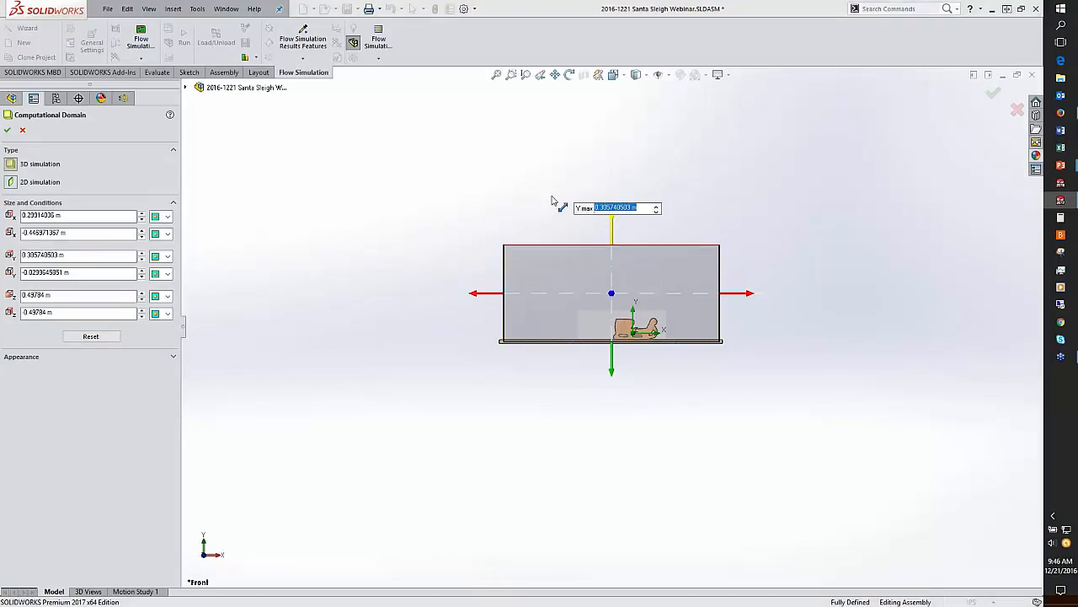
click(522, 187)
key(ctrl+5)
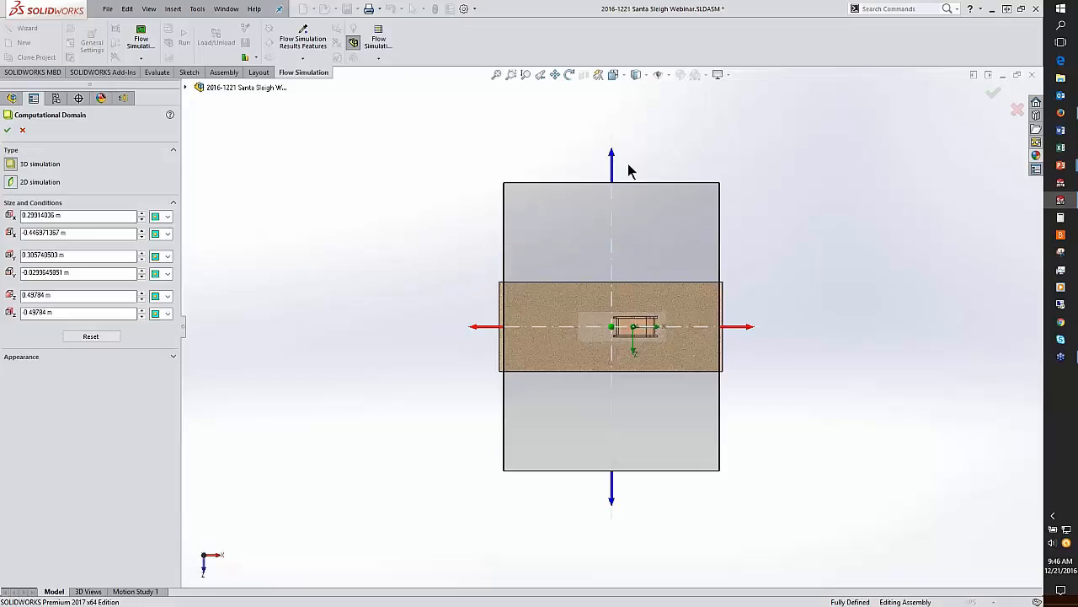
Step: Set the domain's Z limits to about 0.133 m and 0.144 m, and accept the computational domain
drag(612, 165, 621, 261)
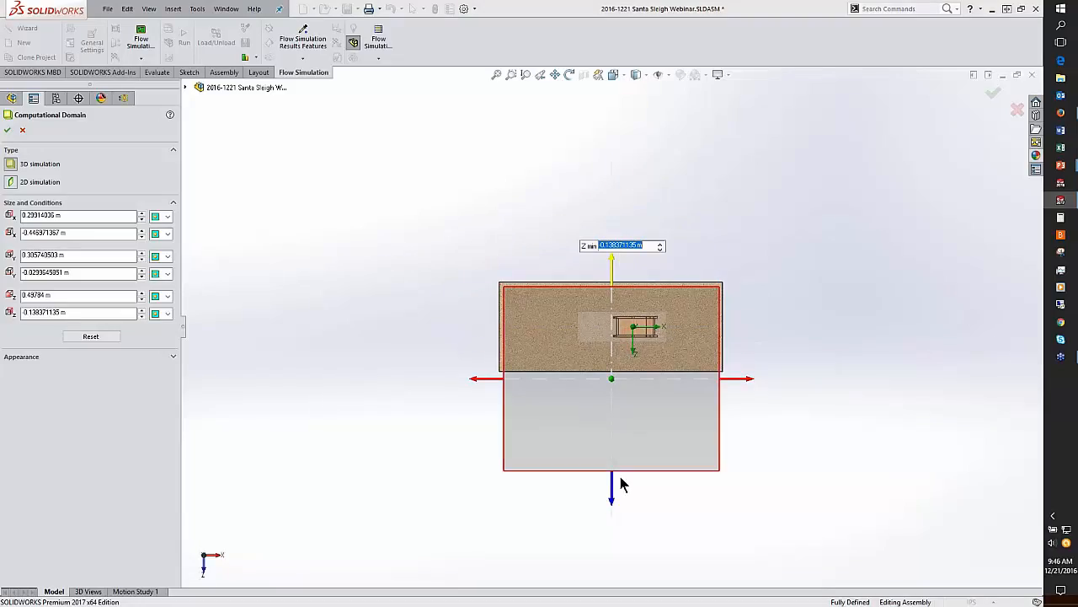
drag(614, 496, 614, 402)
click(642, 454)
middle_drag(642, 453, 618, 271)
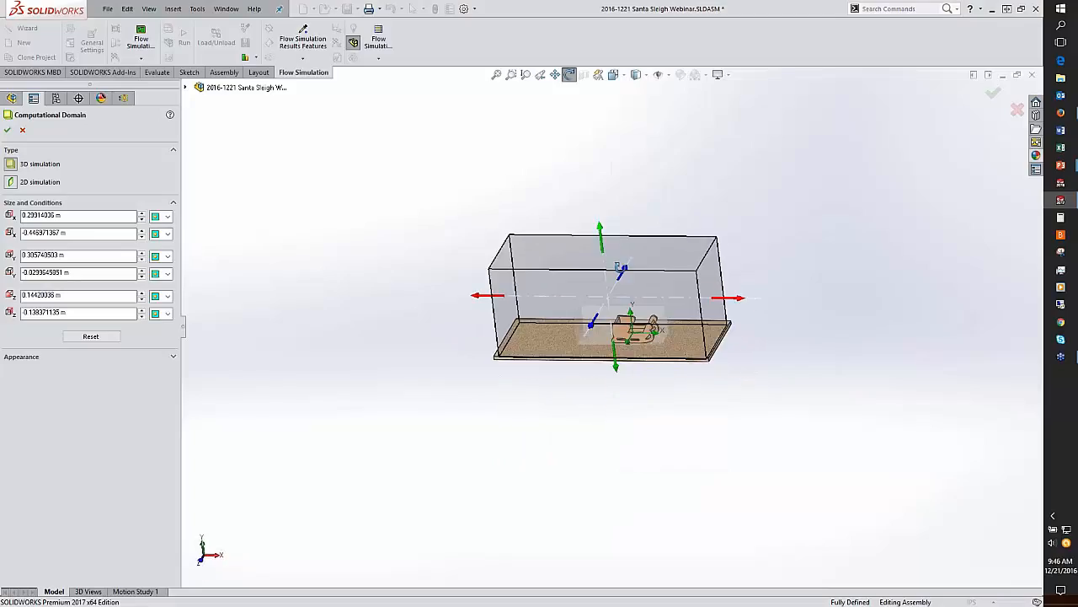
scroll(660, 328, down, 5)
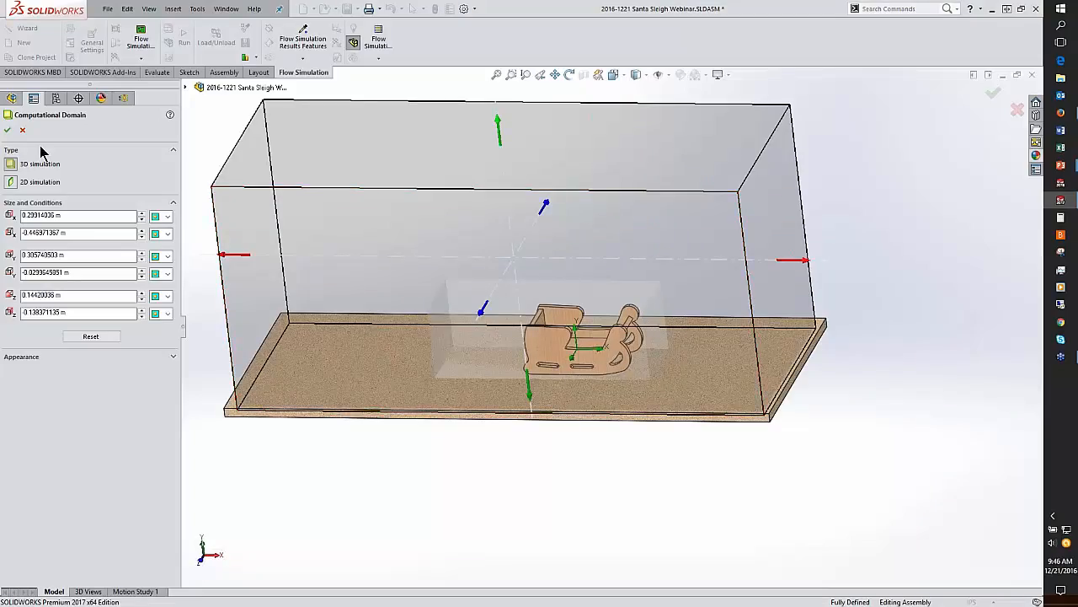
click(7, 129)
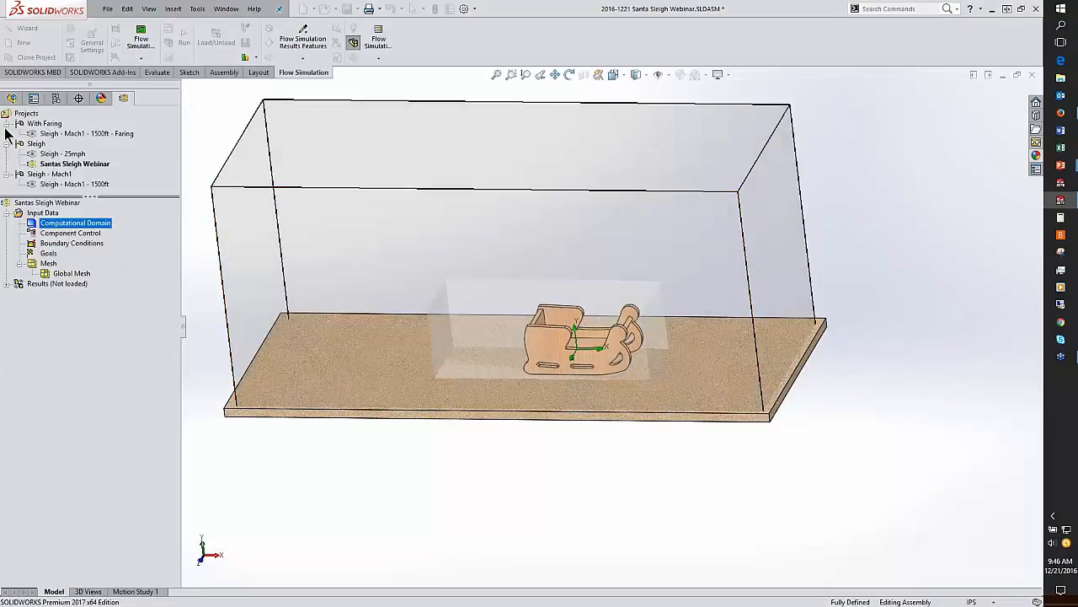
Step: Disable the Sleigh_Mesh_Control-1 component in Component Control and accept
right_click(74, 239)
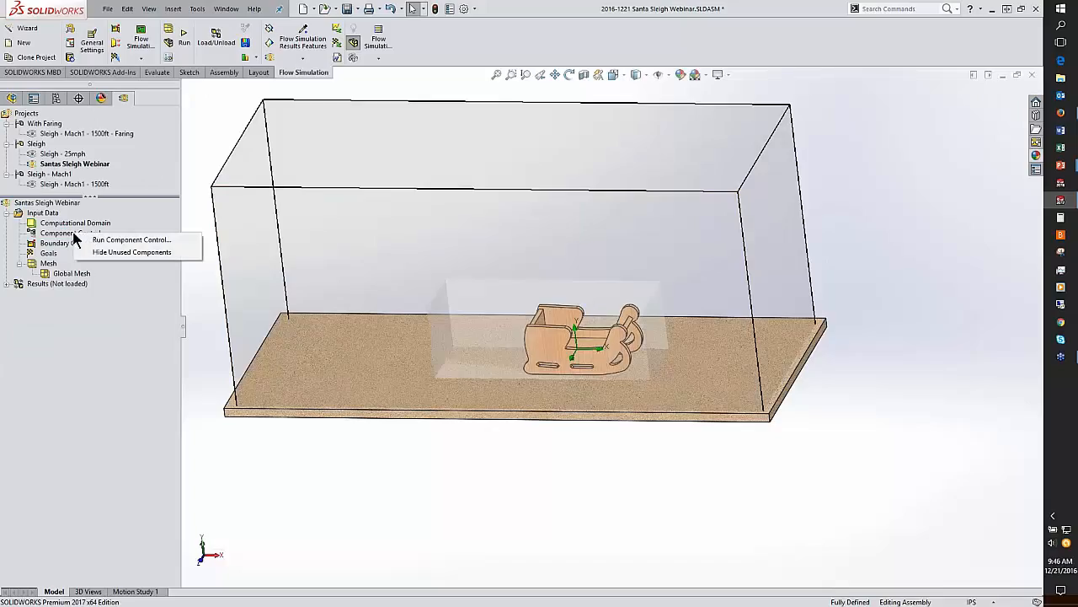
click(117, 239)
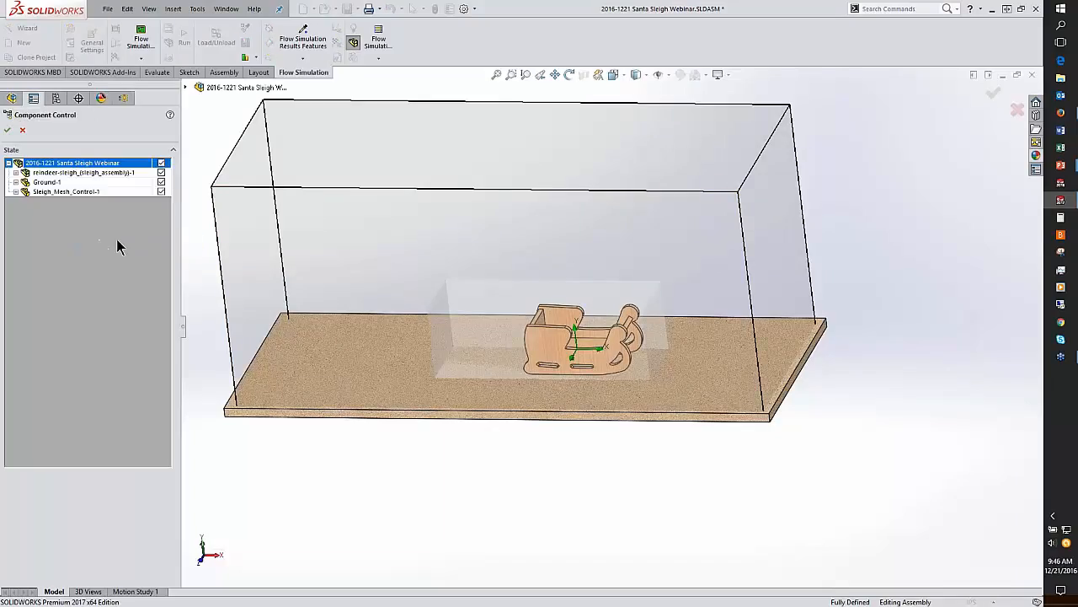
click(162, 192)
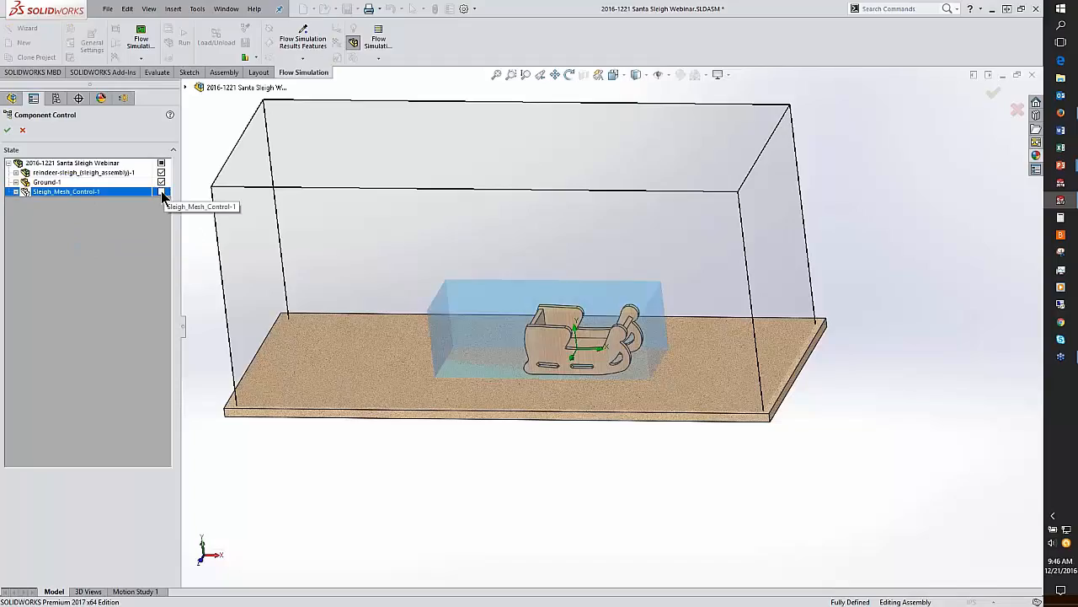
click(7, 130)
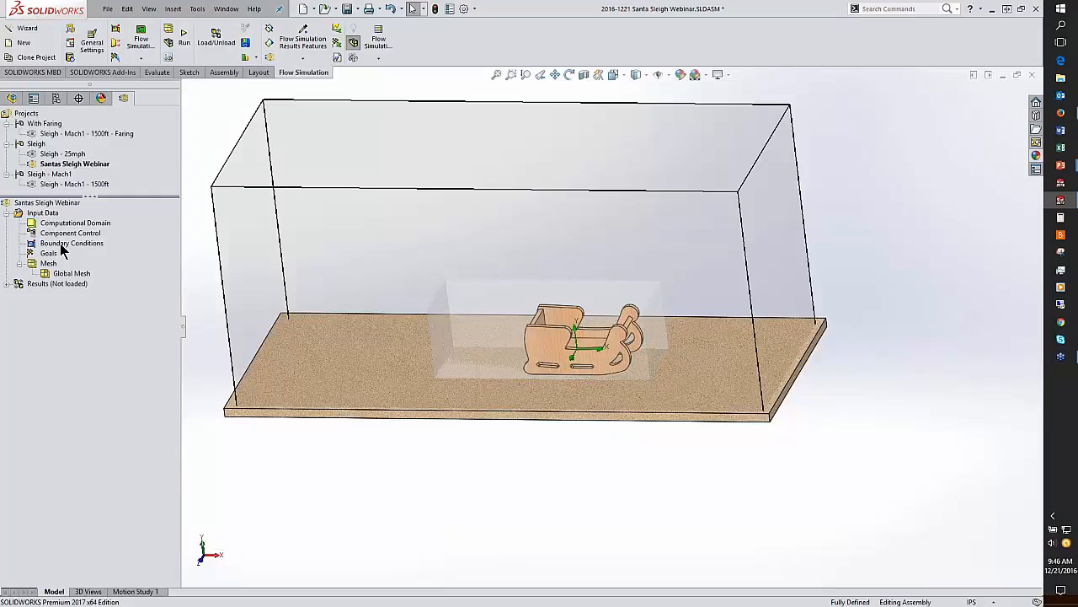
Step: Review the initial and ambient conditions, including the X velocity, in General Settings
click(96, 38)
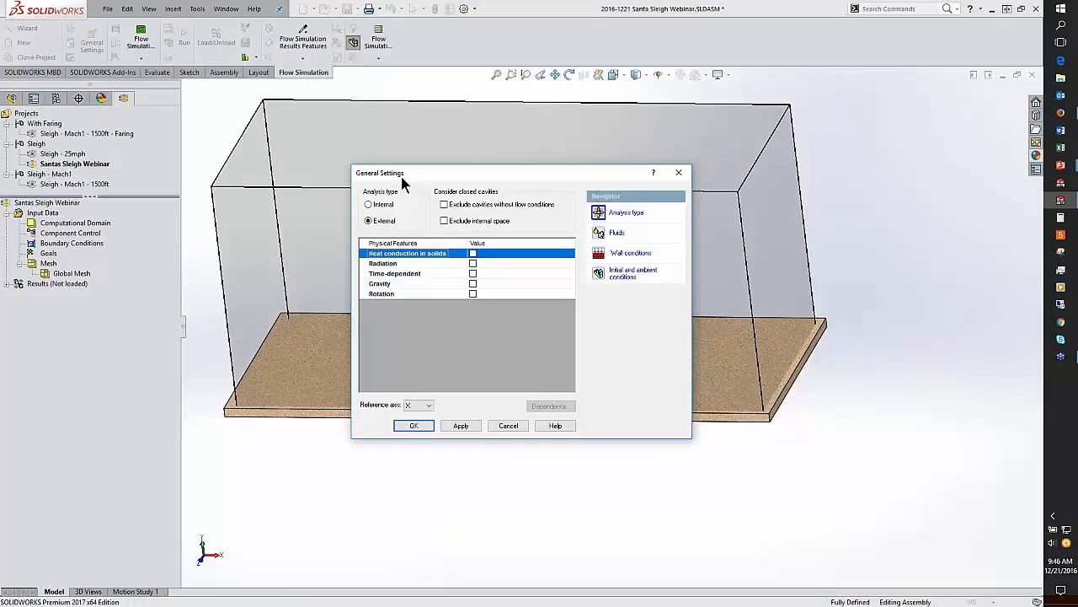
click(623, 271)
click(482, 248)
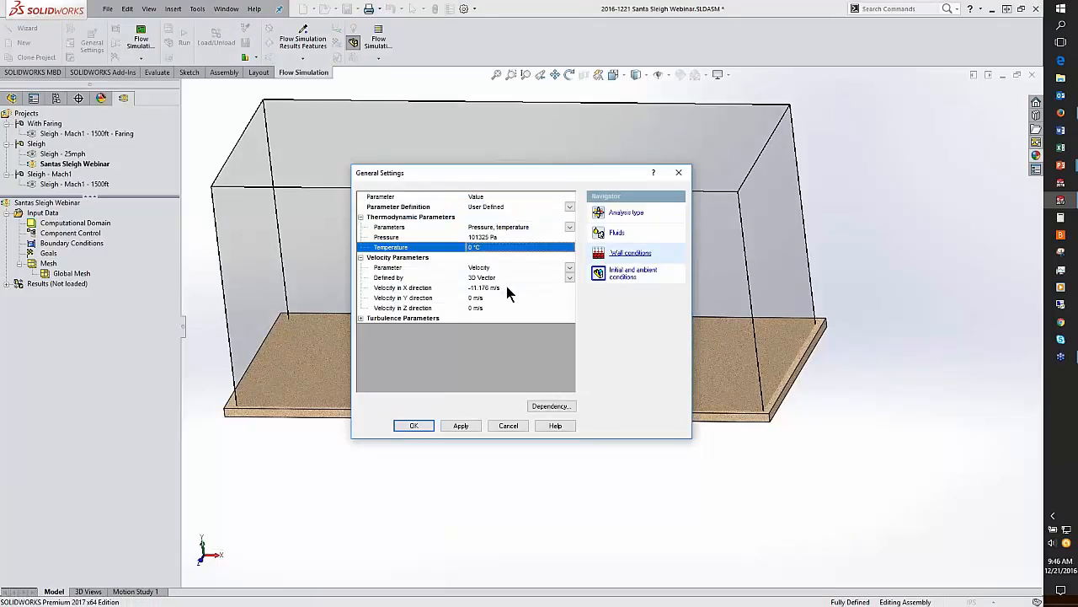
click(506, 287)
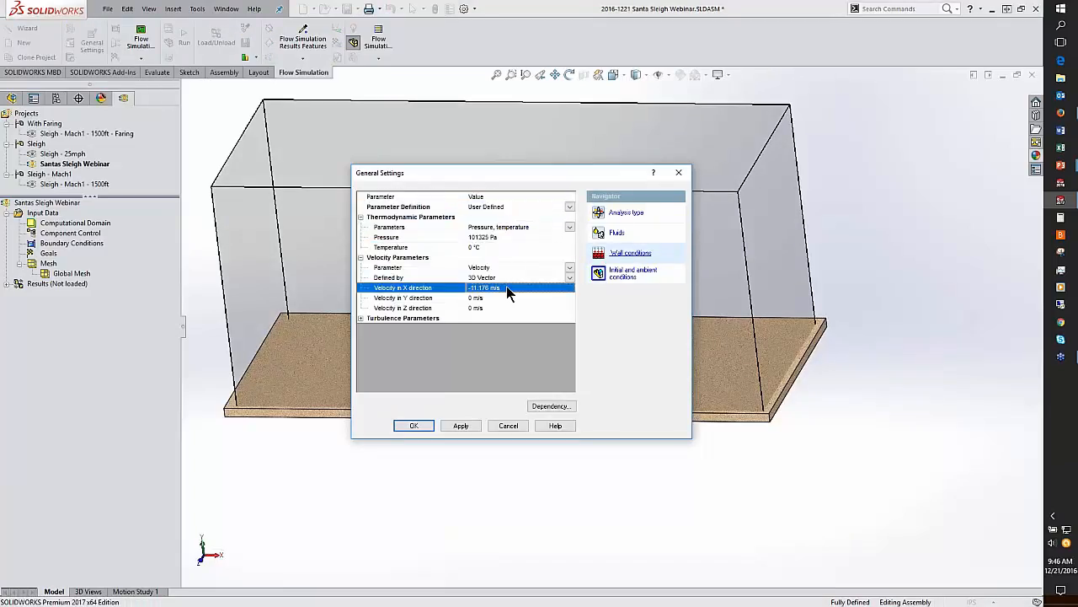
click(415, 426)
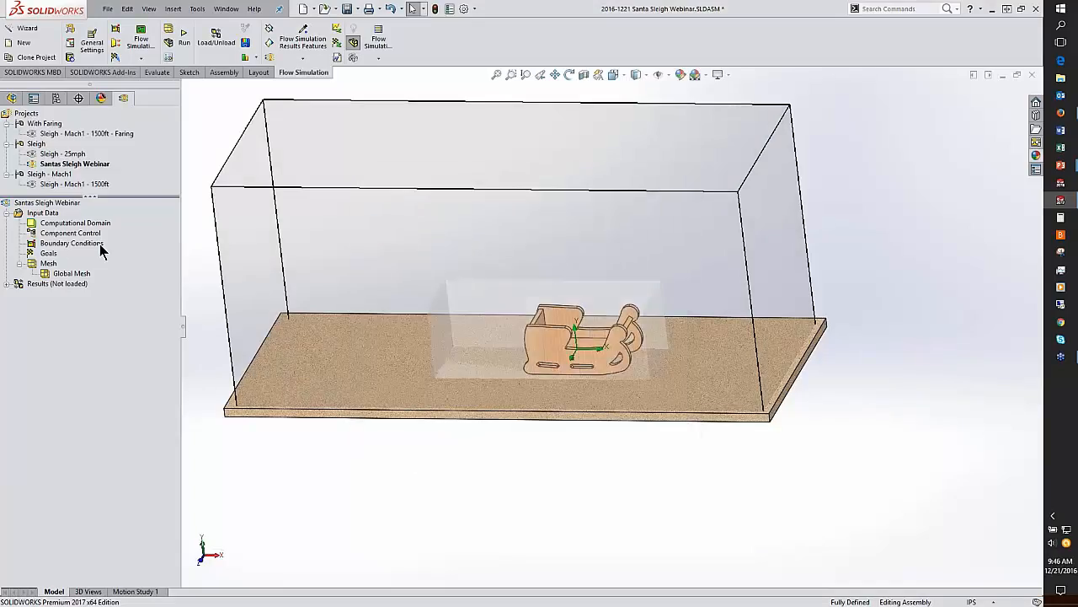
Step: Insert surface goals for Force (X) and Force (Y) on the reindeer-sleigh assembly
right_click(49, 257)
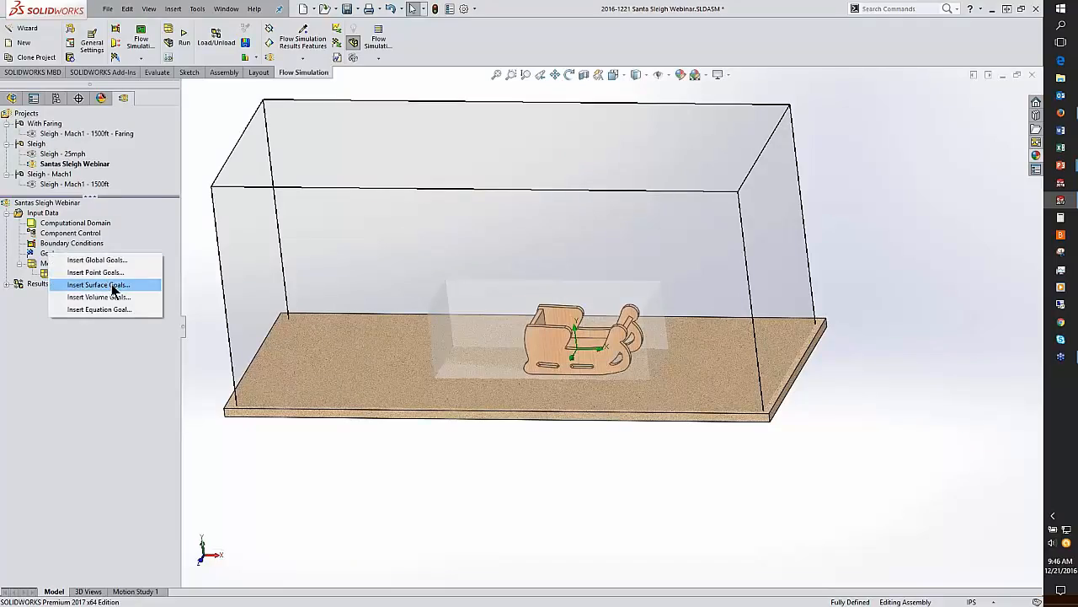
click(114, 287)
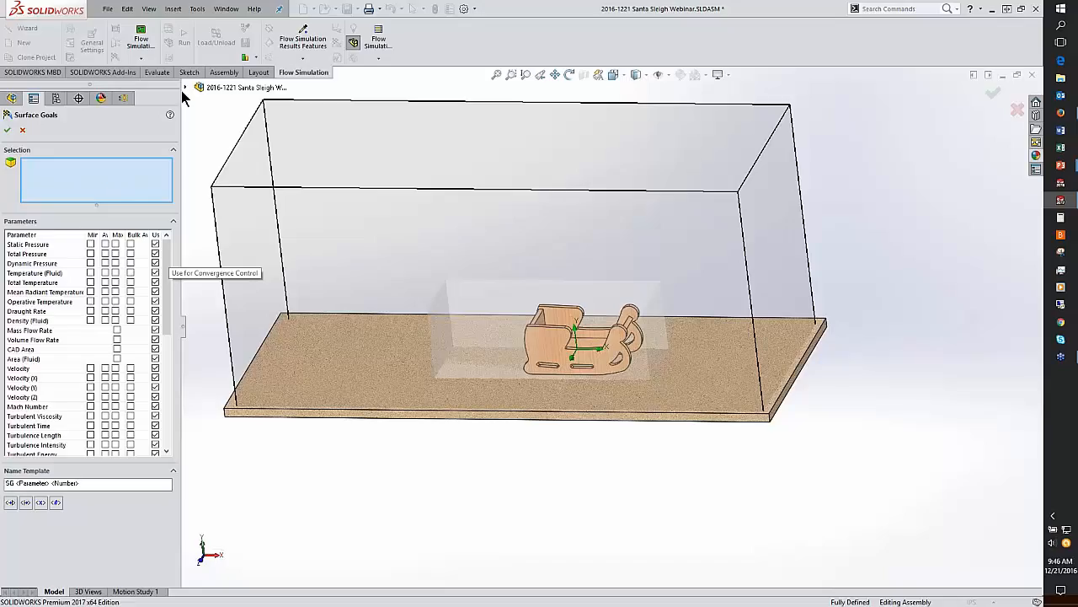
click(185, 86)
click(241, 200)
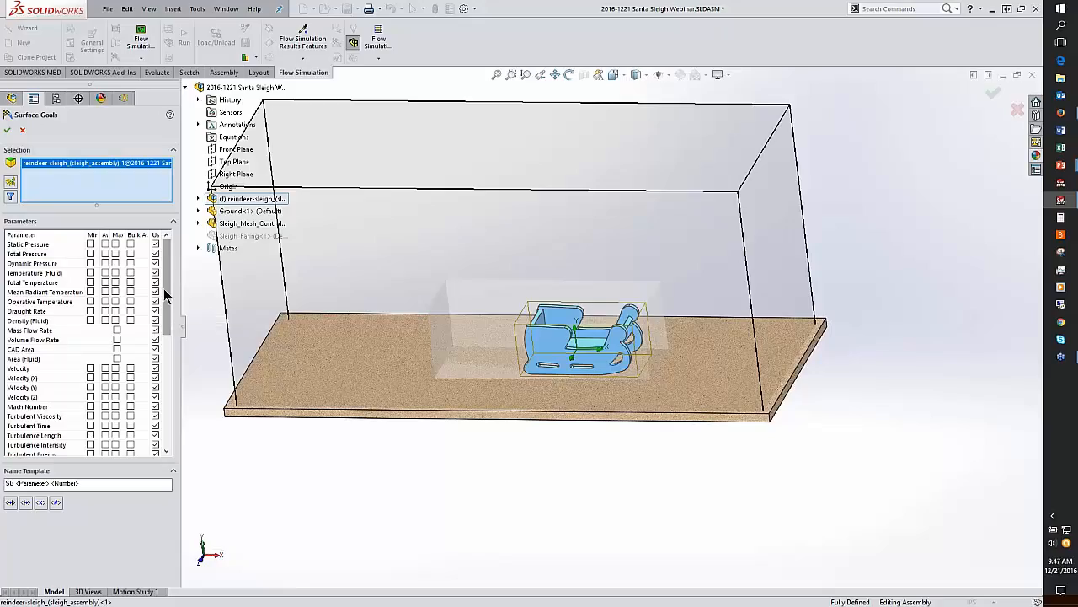
drag(165, 293, 168, 392)
click(118, 359)
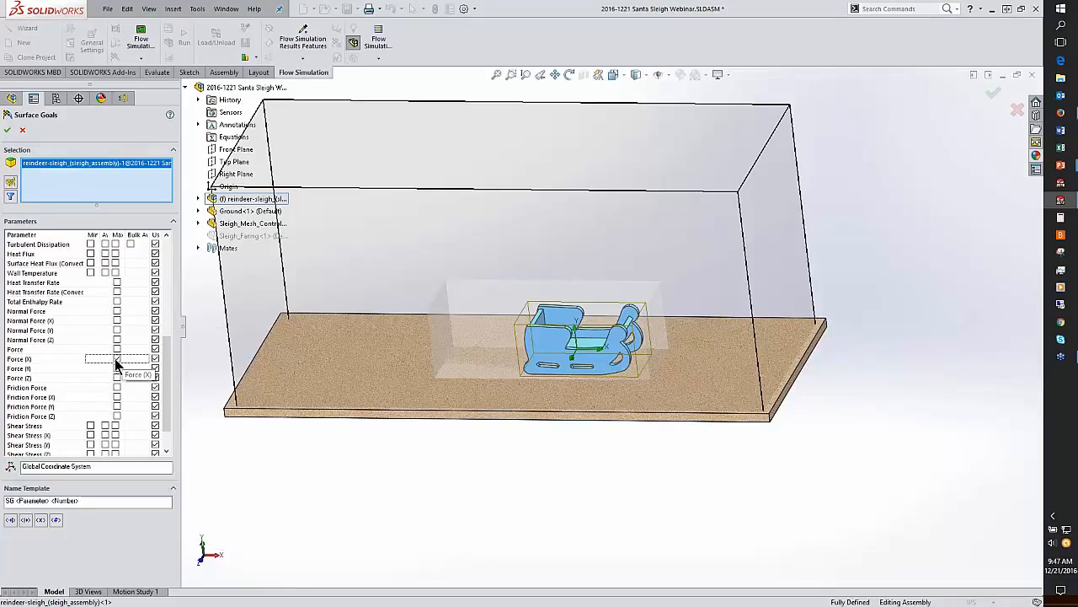
click(117, 369)
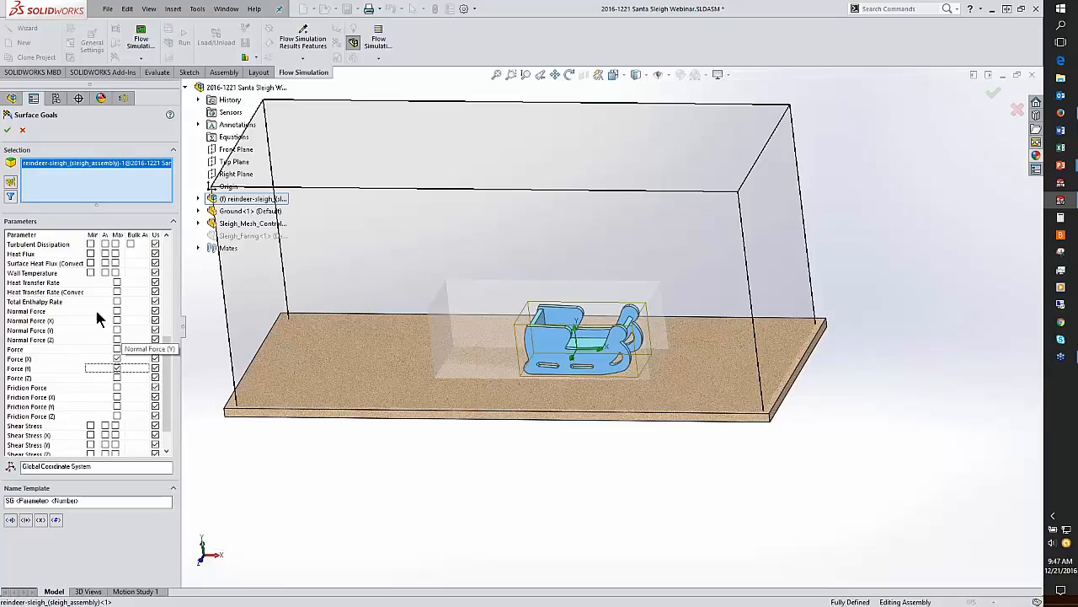
click(7, 128)
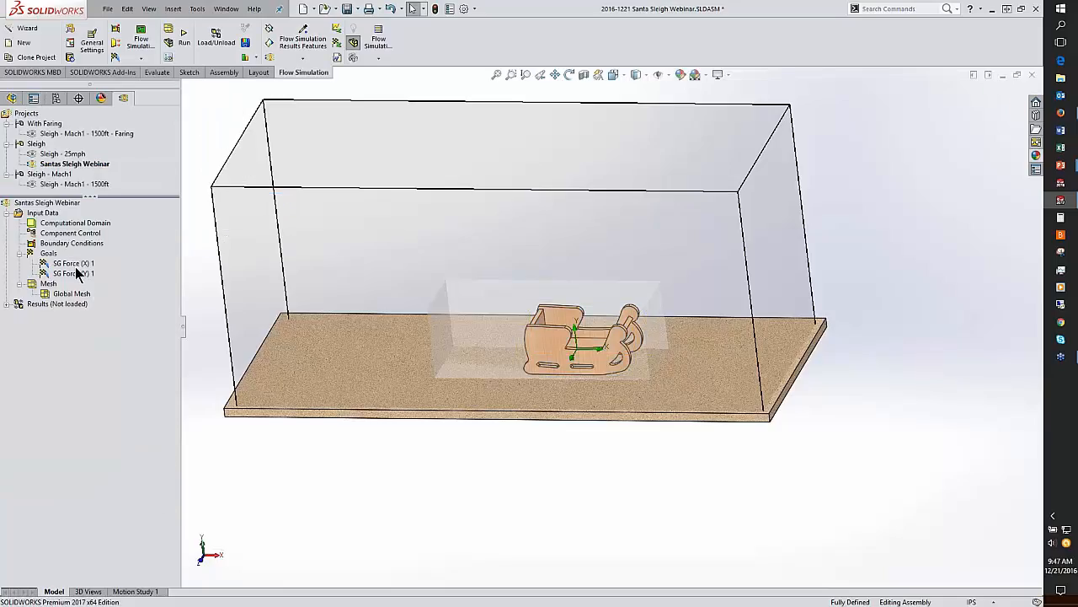
Step: Rename the SG Force (X) 1 goal to Drag-Force
click(79, 264)
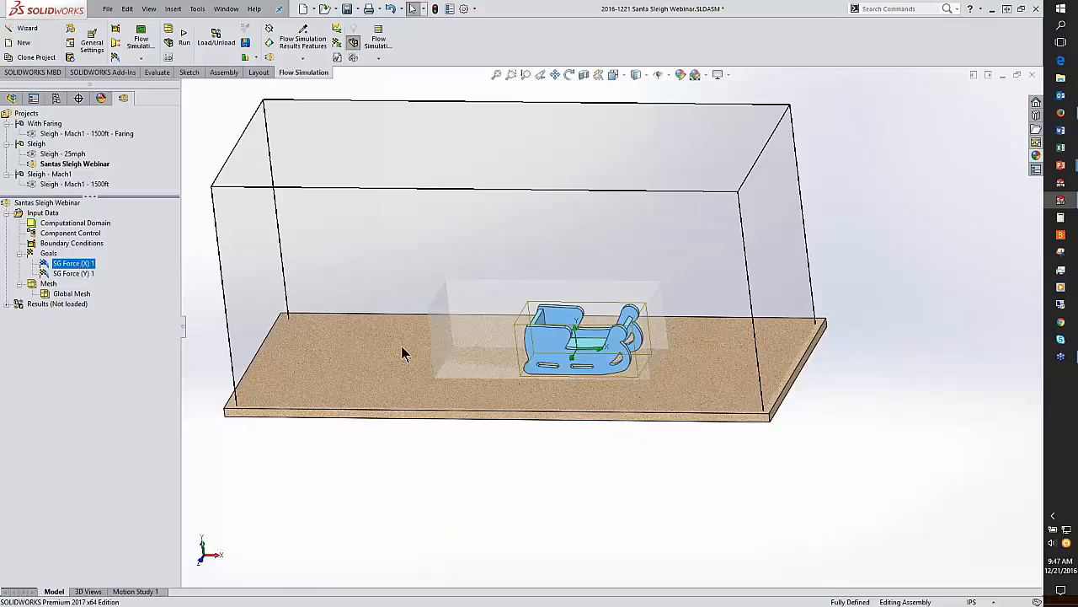
middle_drag(400, 342, 361, 350)
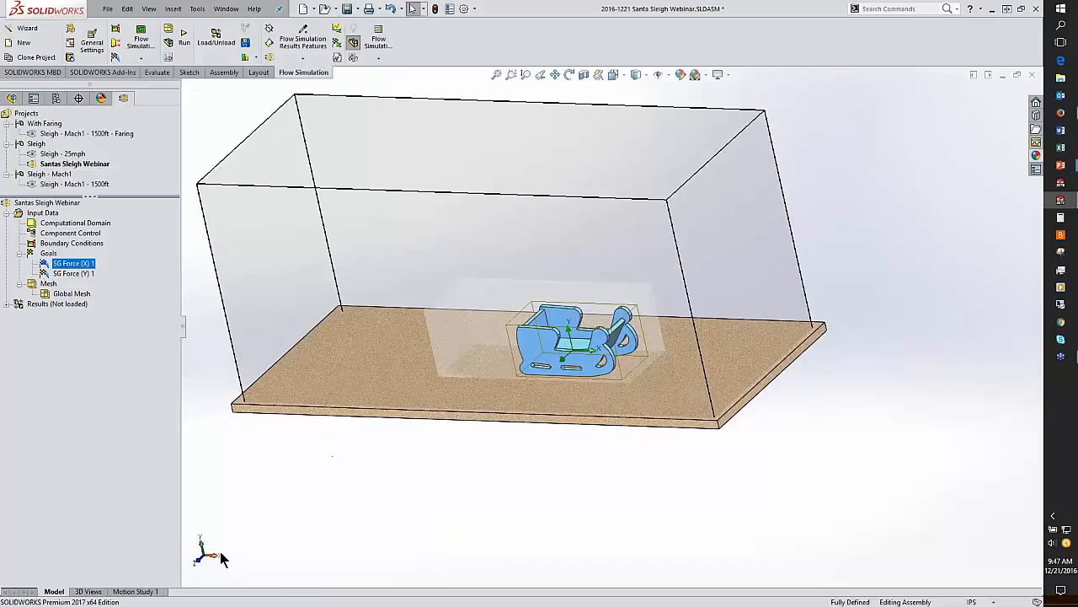
click(95, 264)
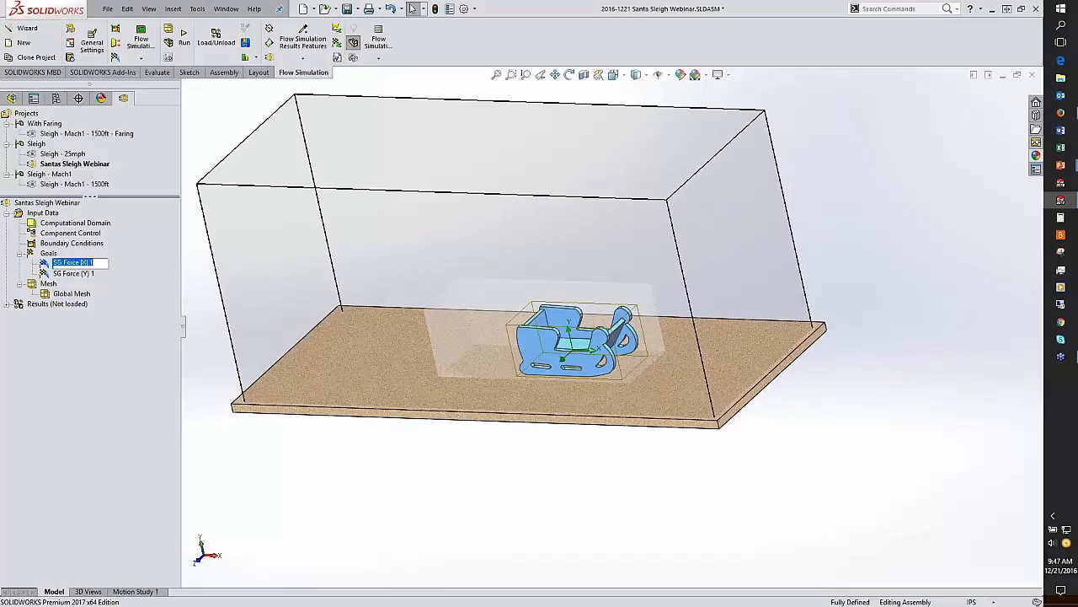
text(Draf)
text(Force)
click(188, 271)
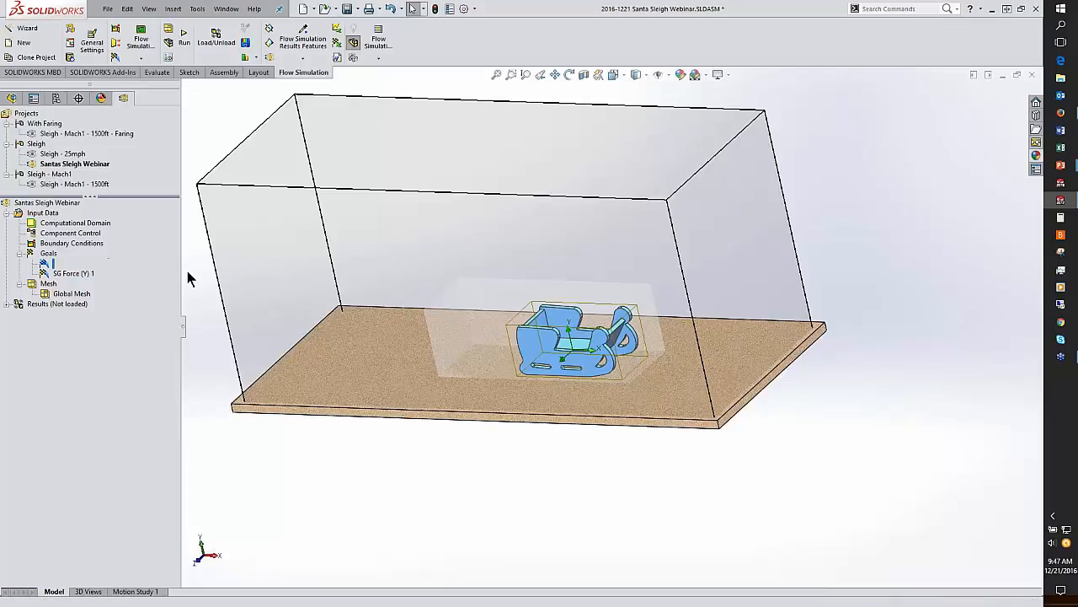
Step: Rename the SG Force (Y) 1 goal to Lift-Force
click(81, 274)
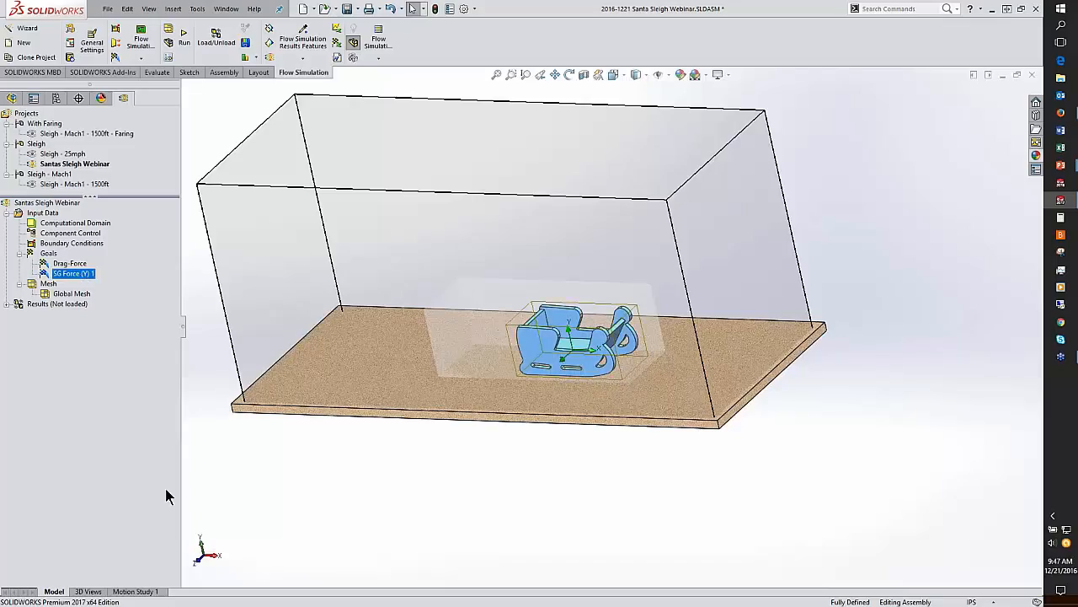
click(88, 275)
text(Lift-F)
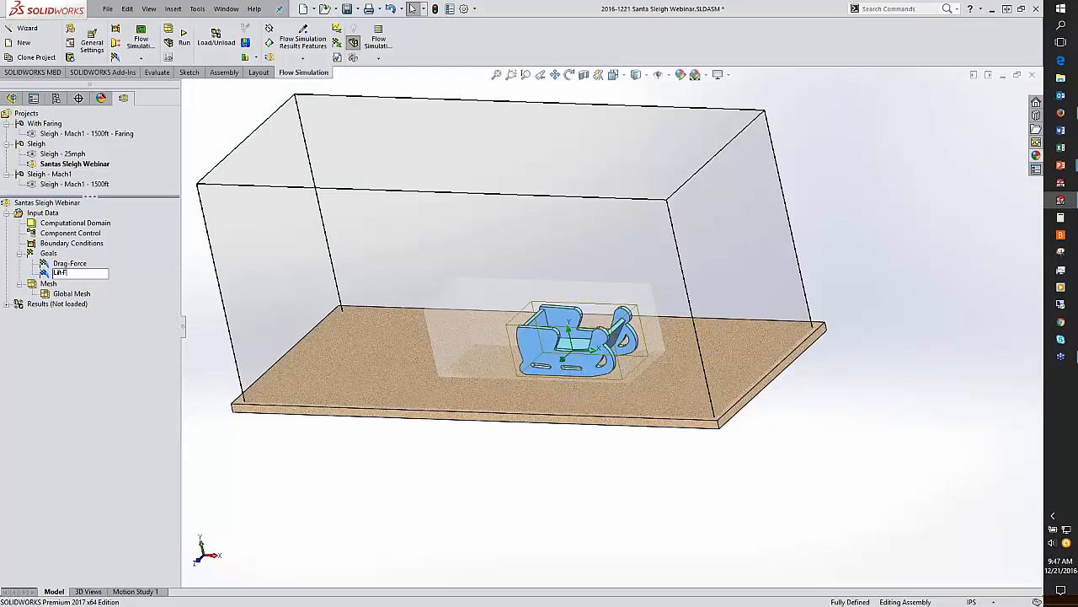
text(orce)
click(217, 323)
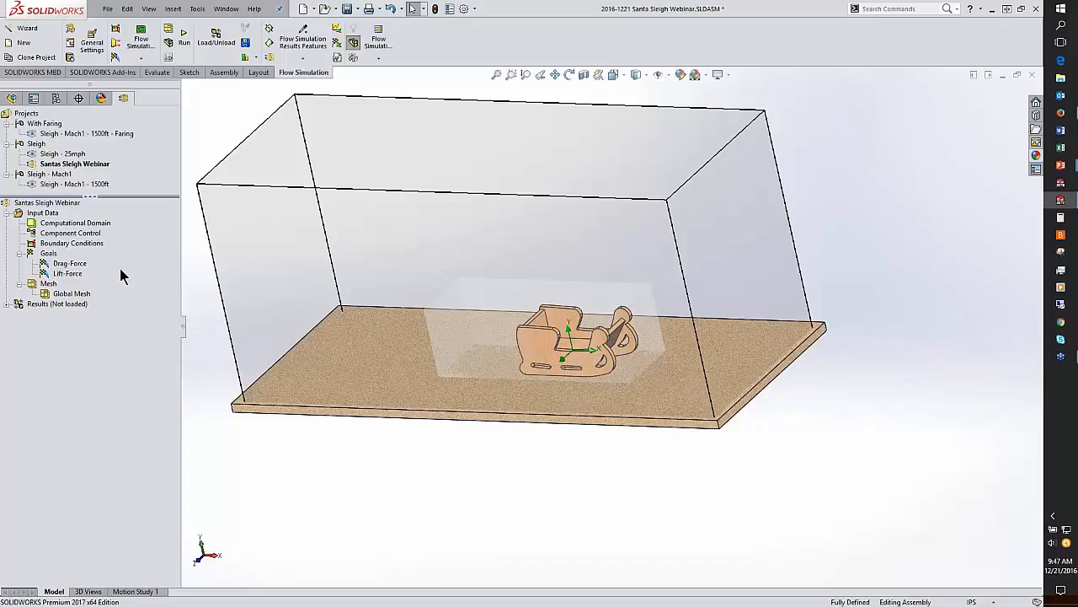
Step: Insert an equation goal with expression (2*{Drag-Force})/(.001*11.176^2*.0005)
right_click(48, 257)
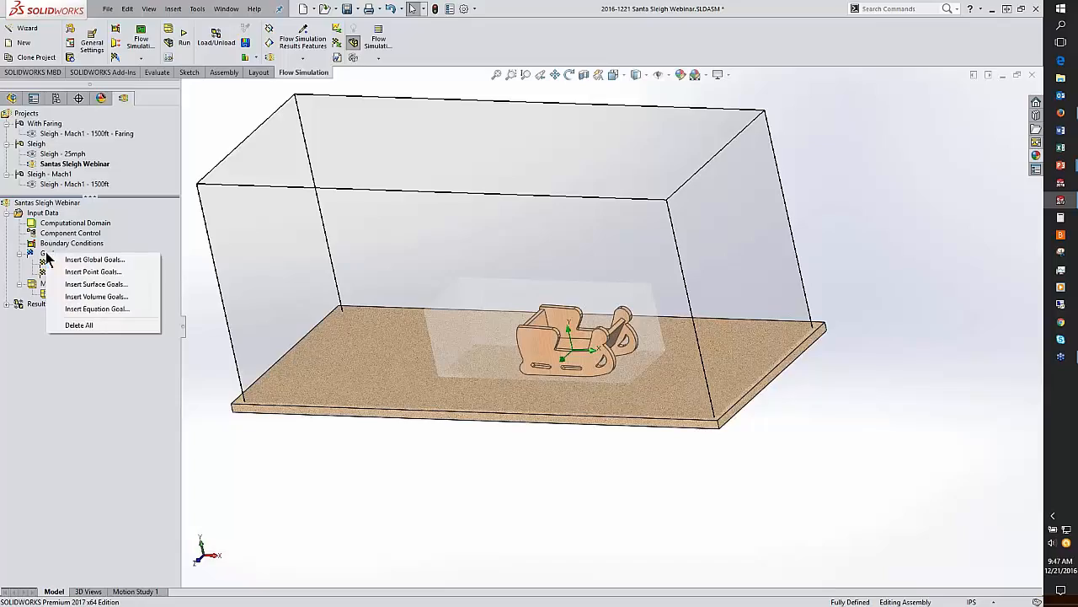
click(106, 308)
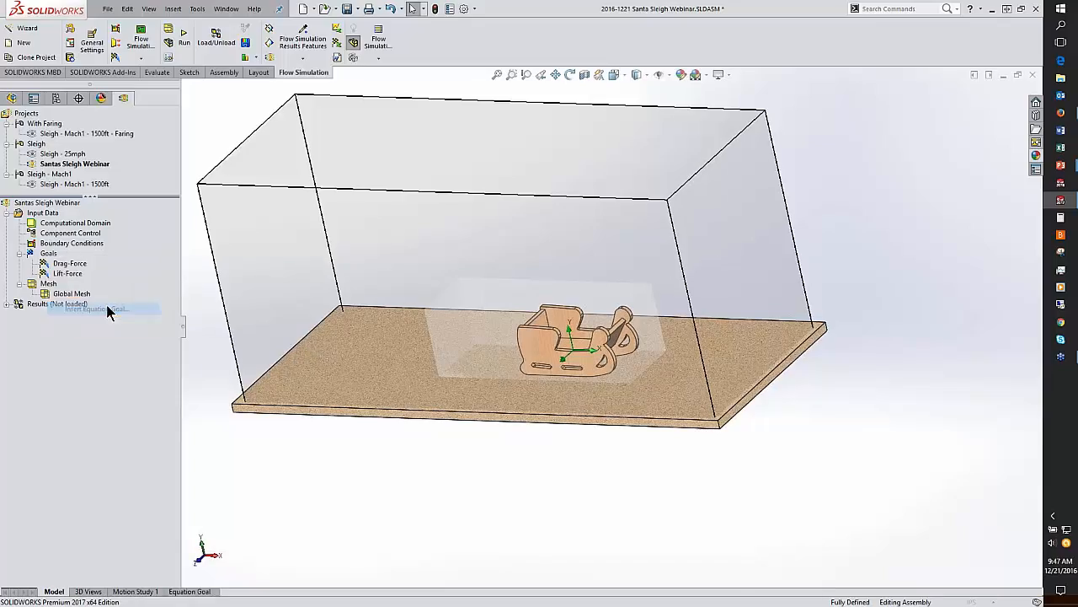
click(154, 457)
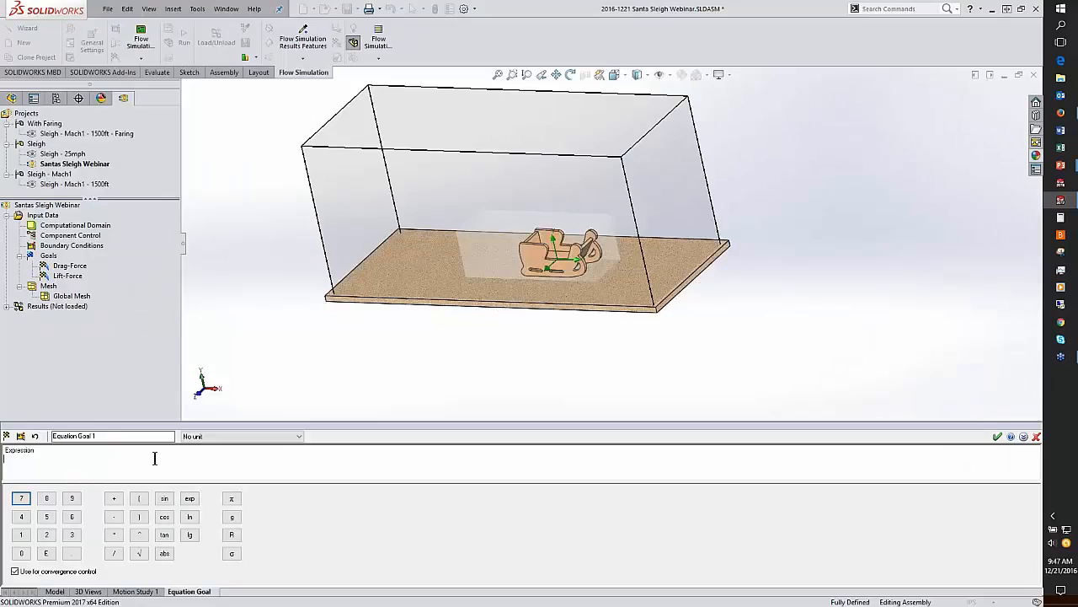
text((2*)
click(74, 266)
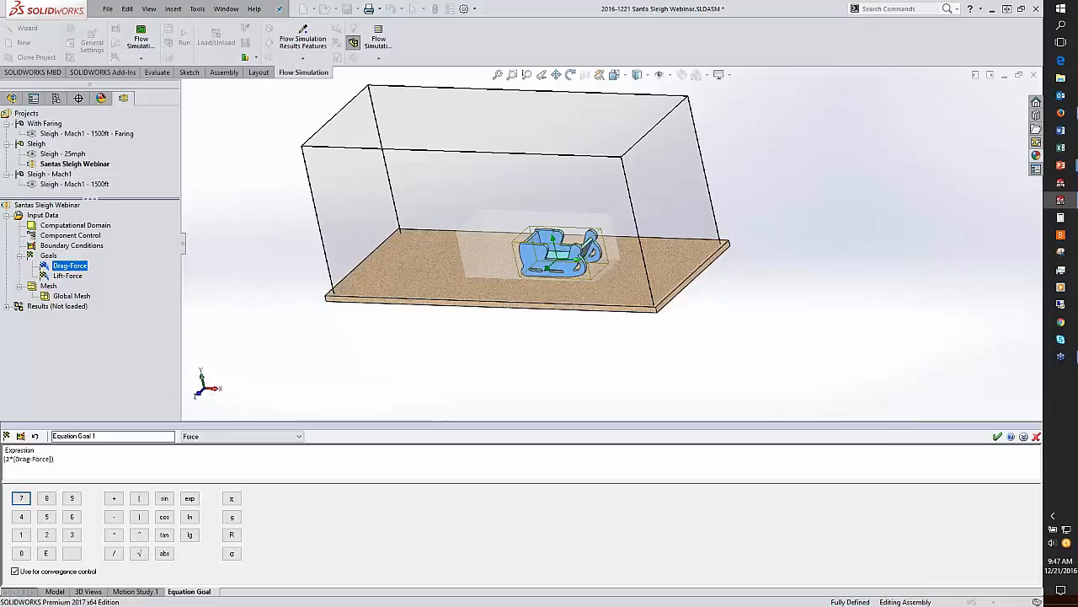
text()/(.001)
text(*11.176)
text(^2*.0005)
Step: Wrap the equation goal's expression in abs() and accept the equation goal
click(15, 461)
click(3, 459)
text(abs)
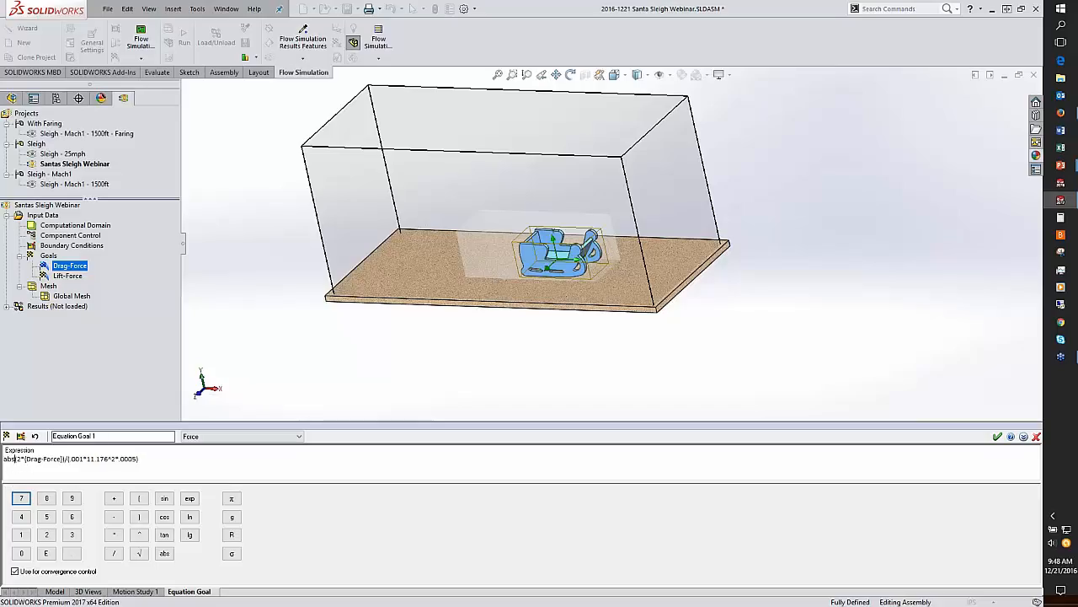
click(157, 459)
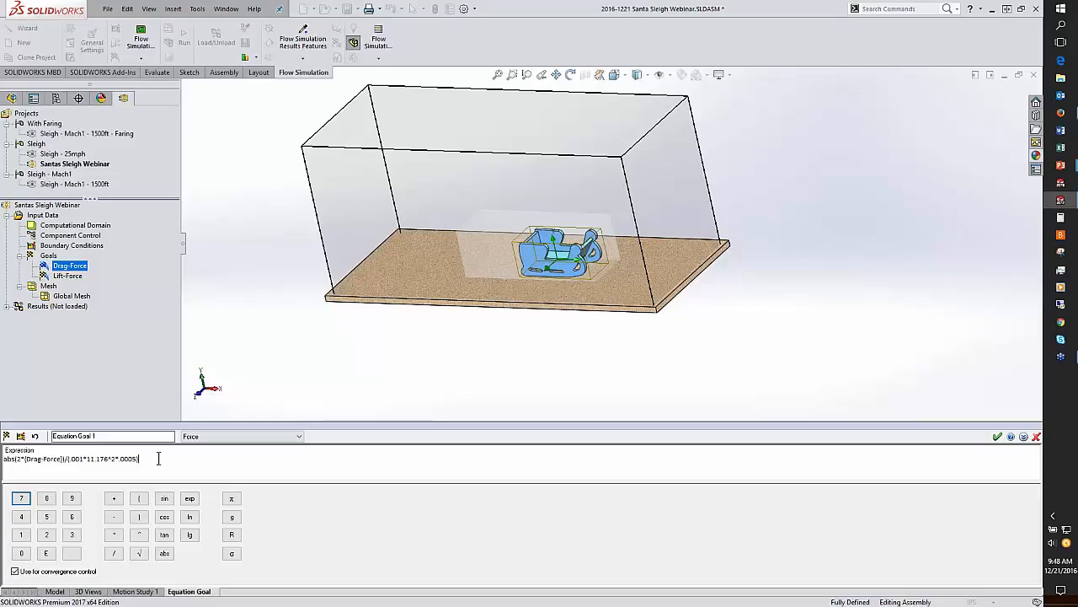
click(997, 437)
Step: Rename the equation goal to Drag Coeficient Cd
click(78, 286)
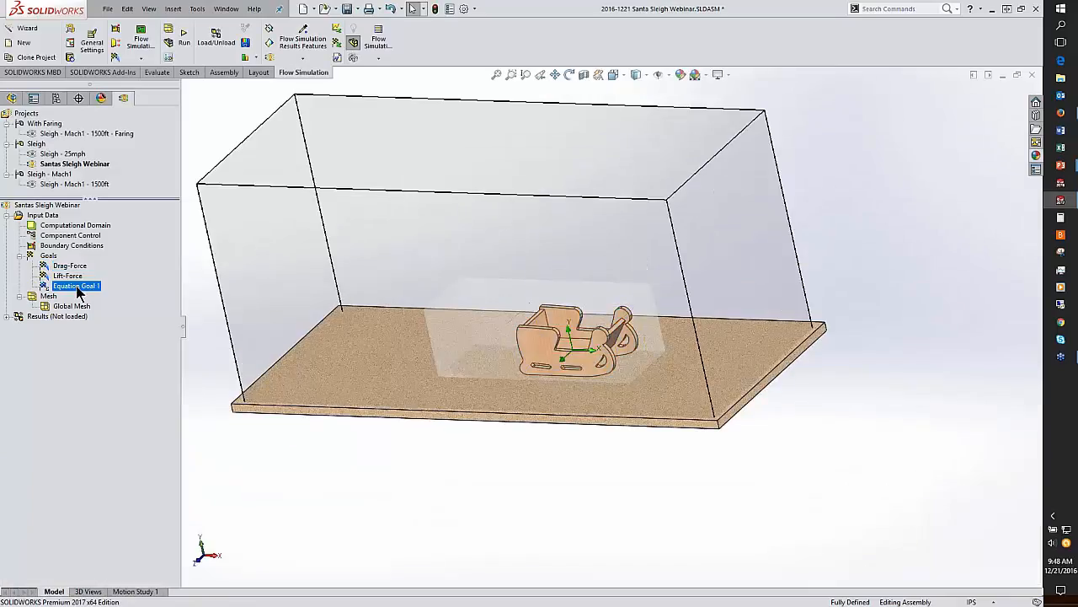
click(83, 287)
text(Dra)
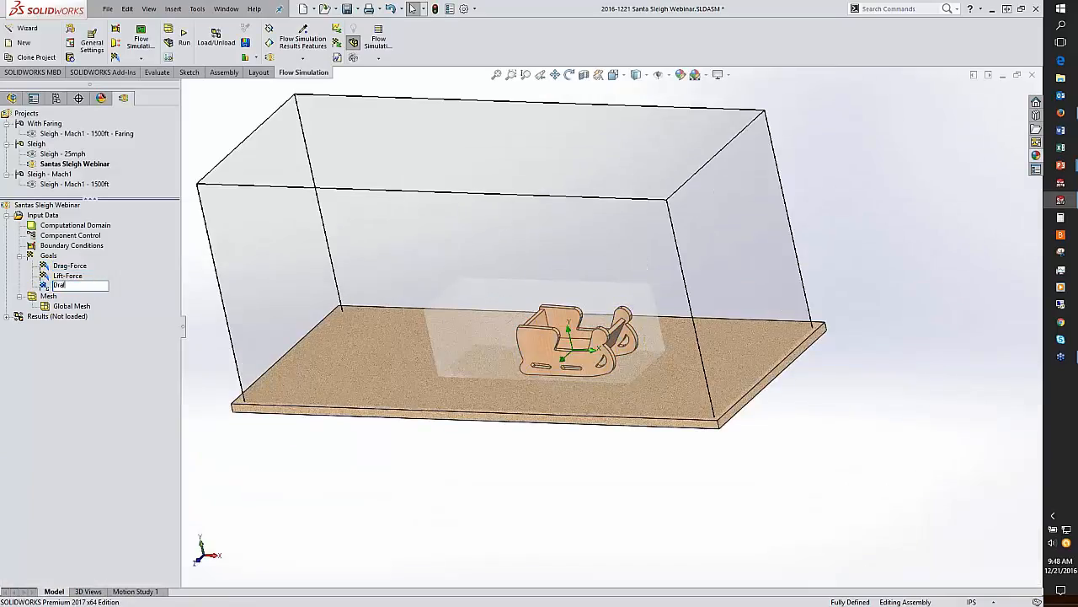
text(g)
text( Cell)
text(ici)
key(BackSpace)
key(BackSpace)
key(BackSpace)
text(ficient)
key(Return)
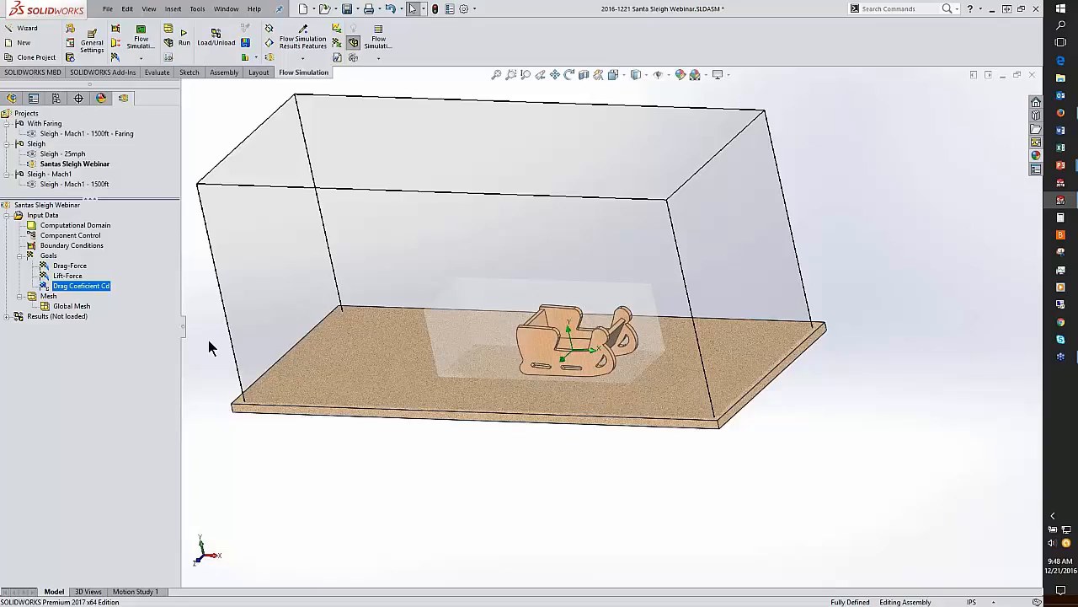
Step: Insert a local mesh on the Sleigh_Mesh_Control component with refining cell levels 1 and 2, and accept it
right_click(51, 297)
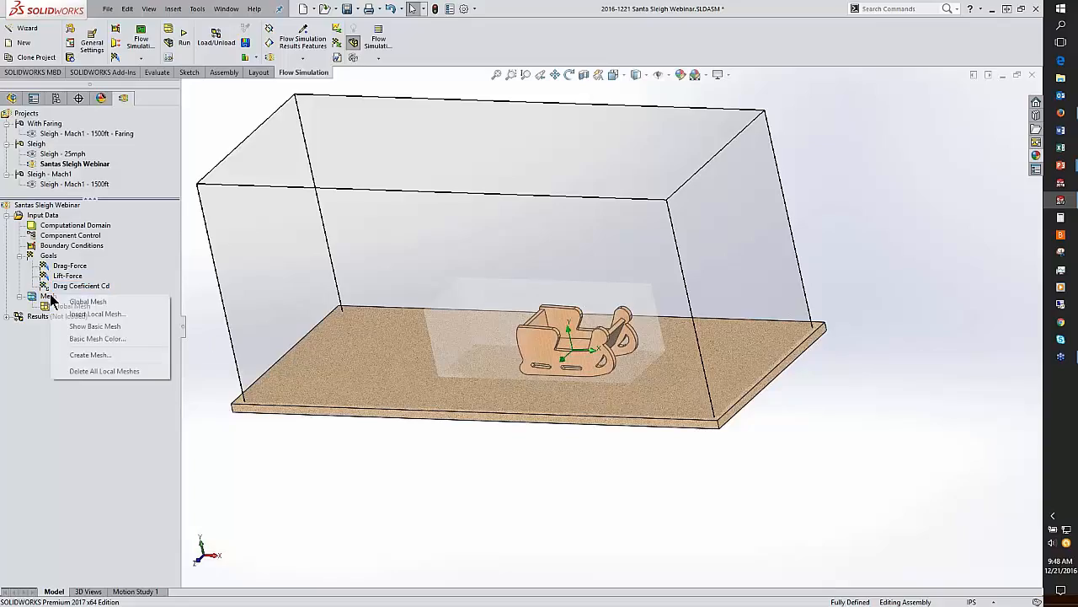
click(97, 314)
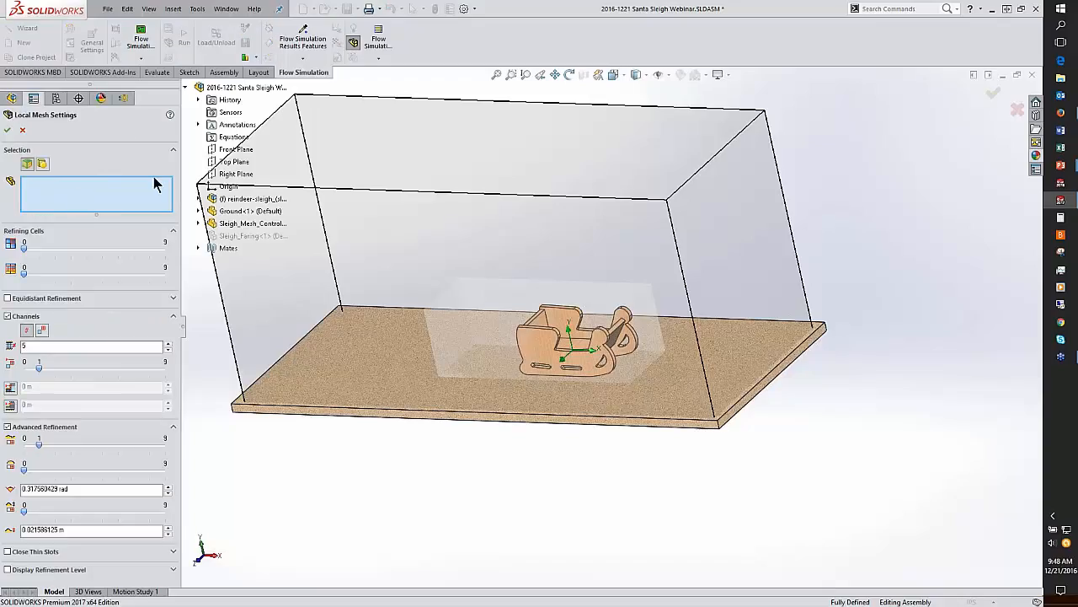
click(251, 223)
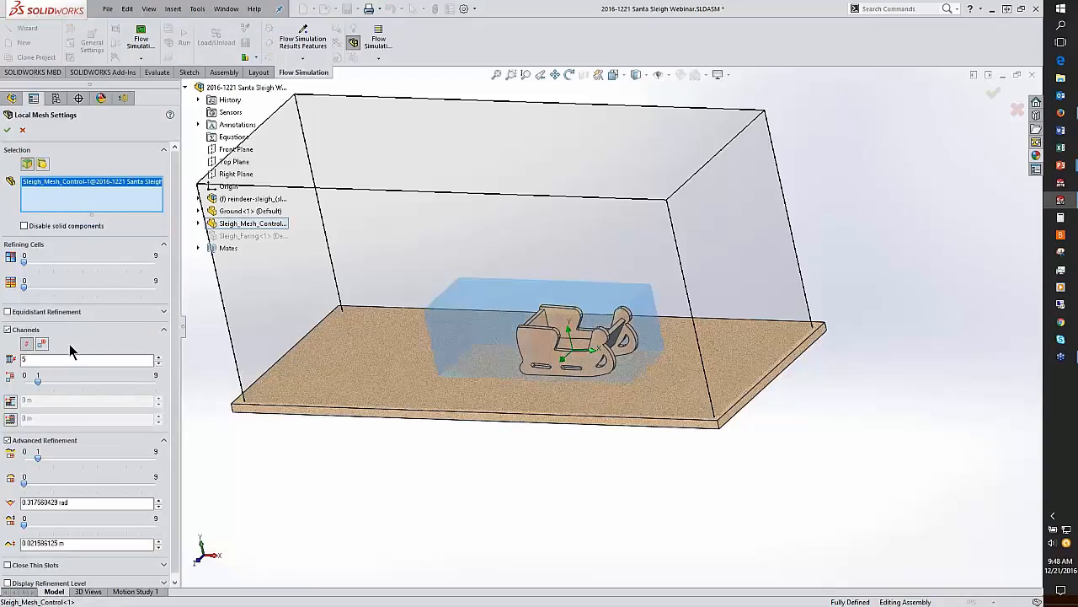
click(36, 263)
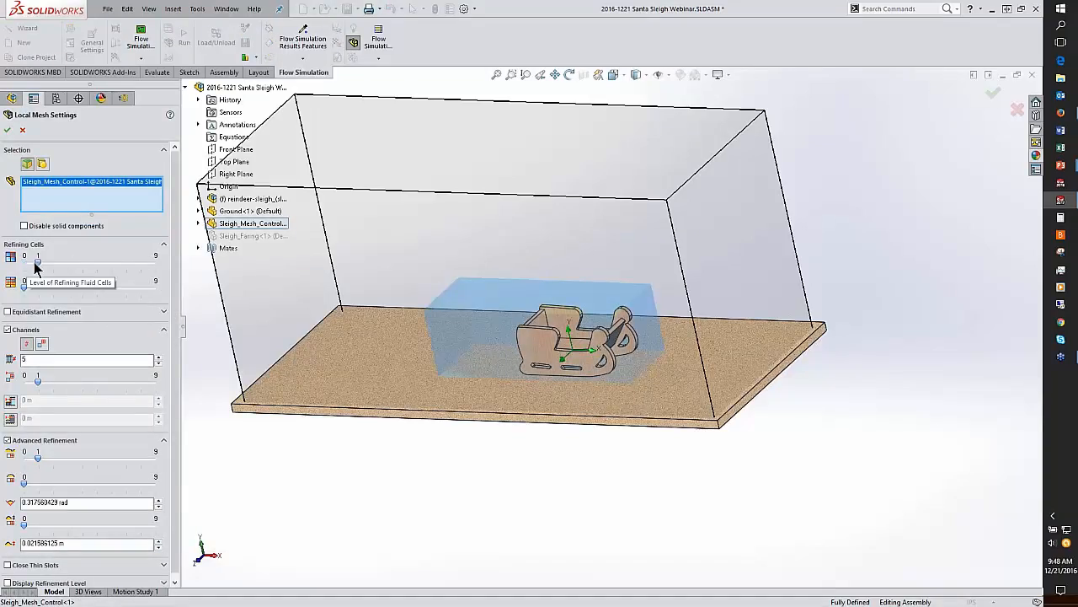
drag(23, 286, 50, 290)
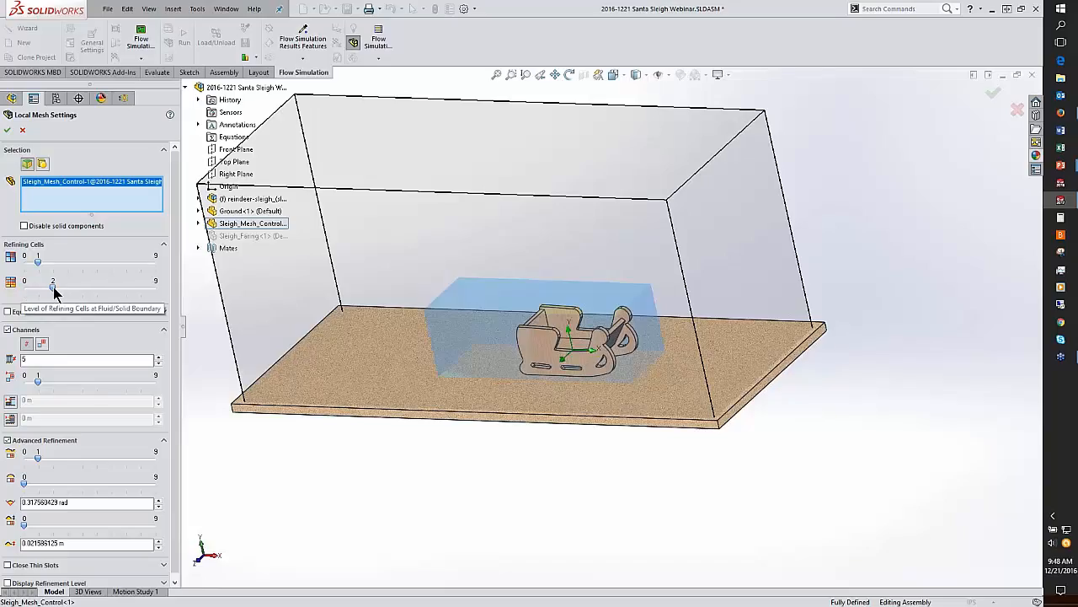
click(7, 130)
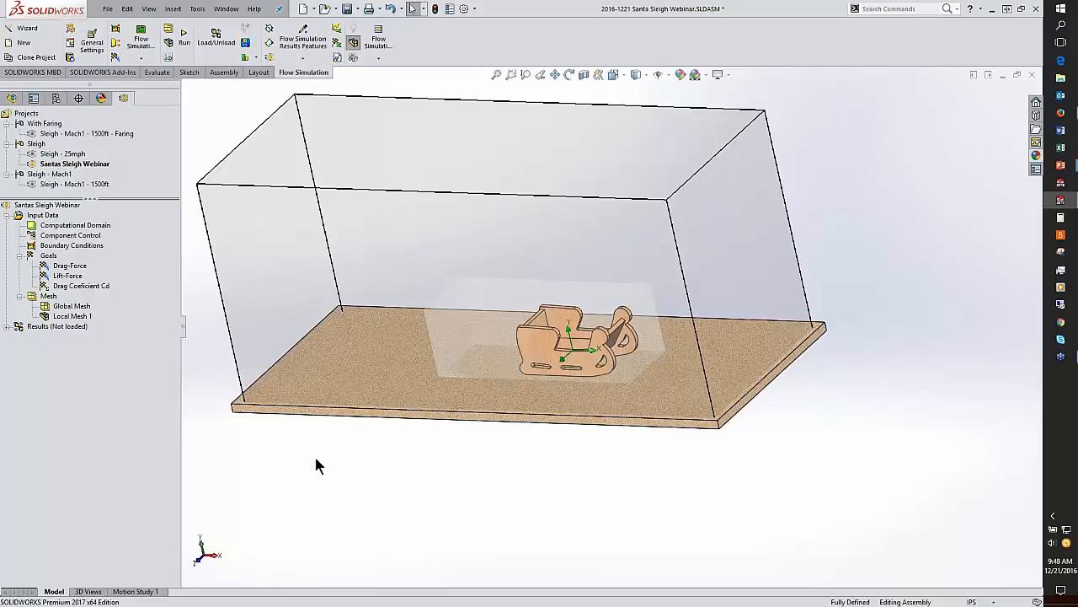
Step: Switch to the presentation, advance to the Flow Simulation results slide, and switch back
key(alt+Tab)
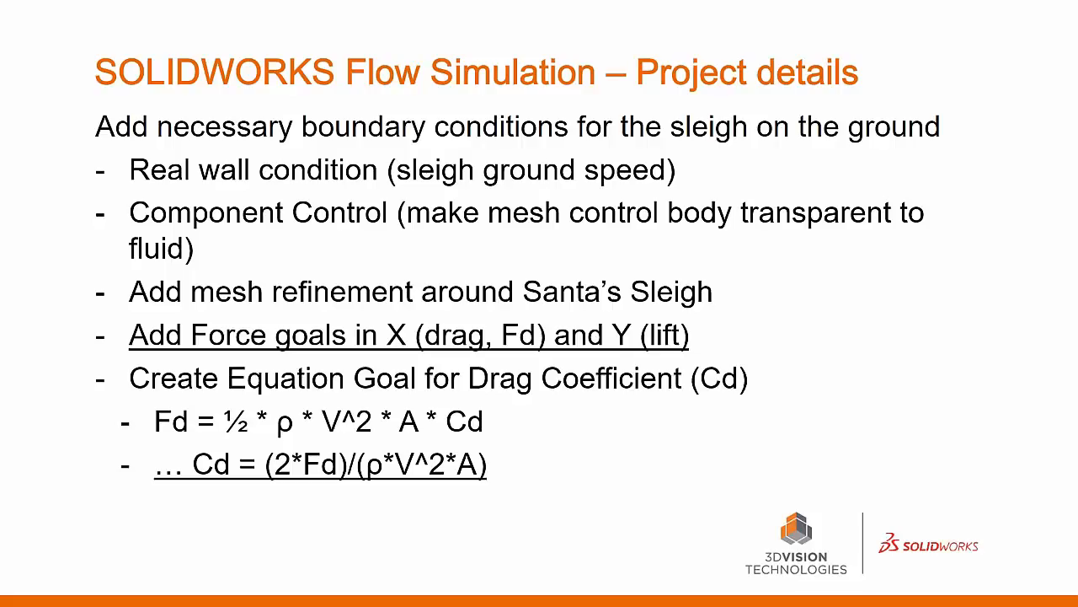
click(193, 240)
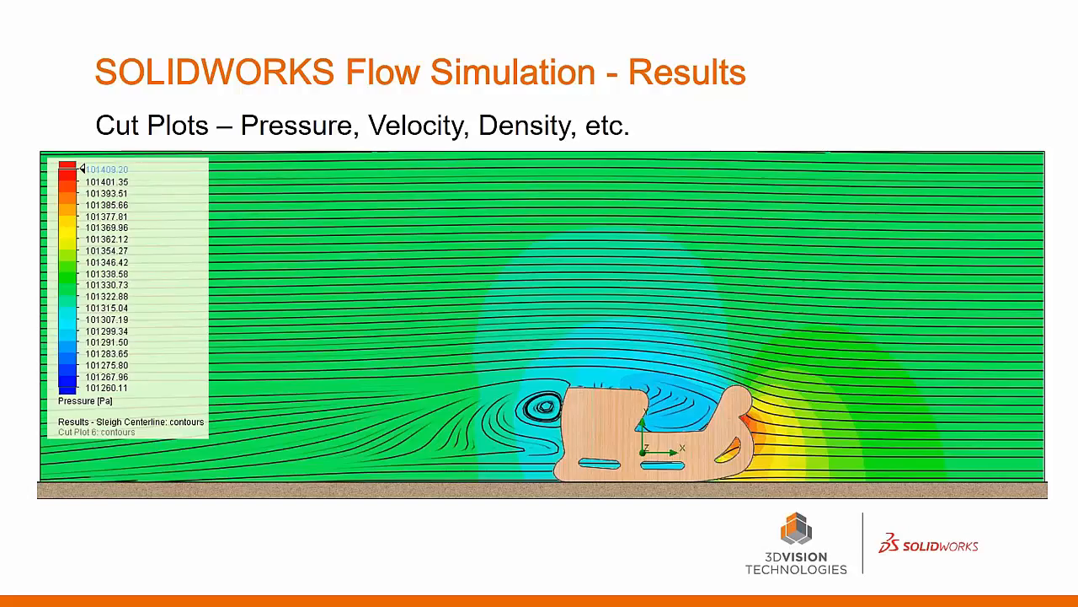
key(alt+Tab)
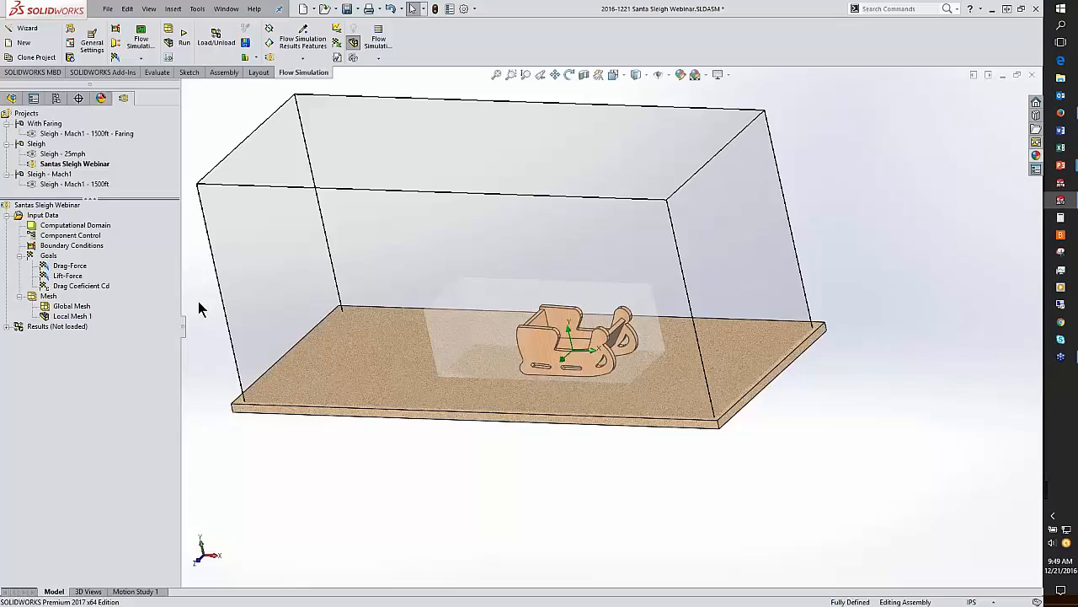
Step: Activate the Sleigh - 25mph project and load its results
double_click(73, 155)
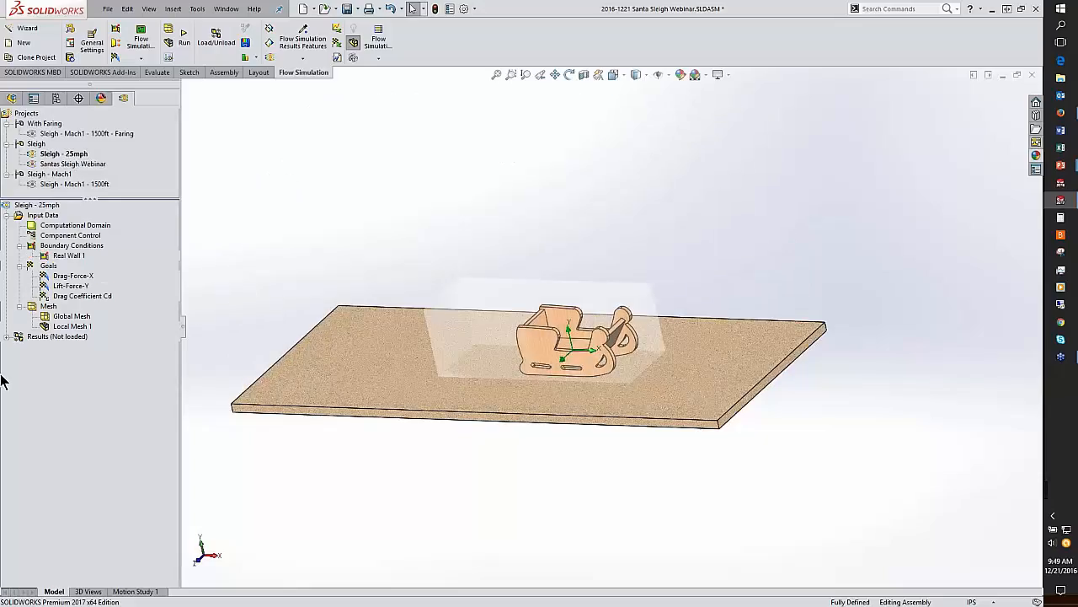
click(36, 337)
right_click(37, 338)
click(52, 344)
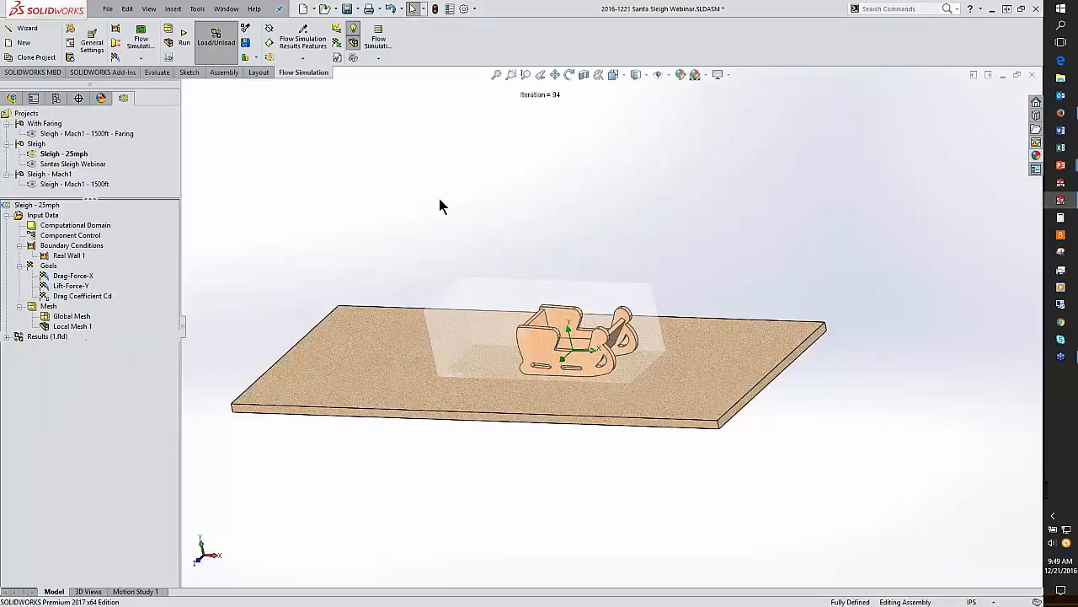
click(7, 336)
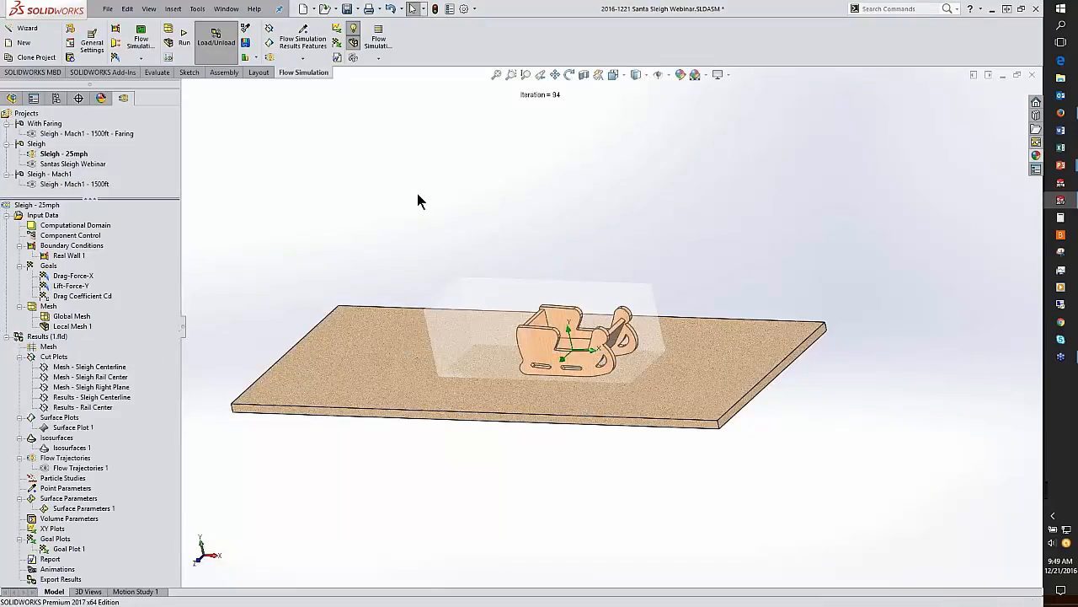
Step: Switch to the front view and show the Mesh - Sleigh Centerline cut plot
key(space)
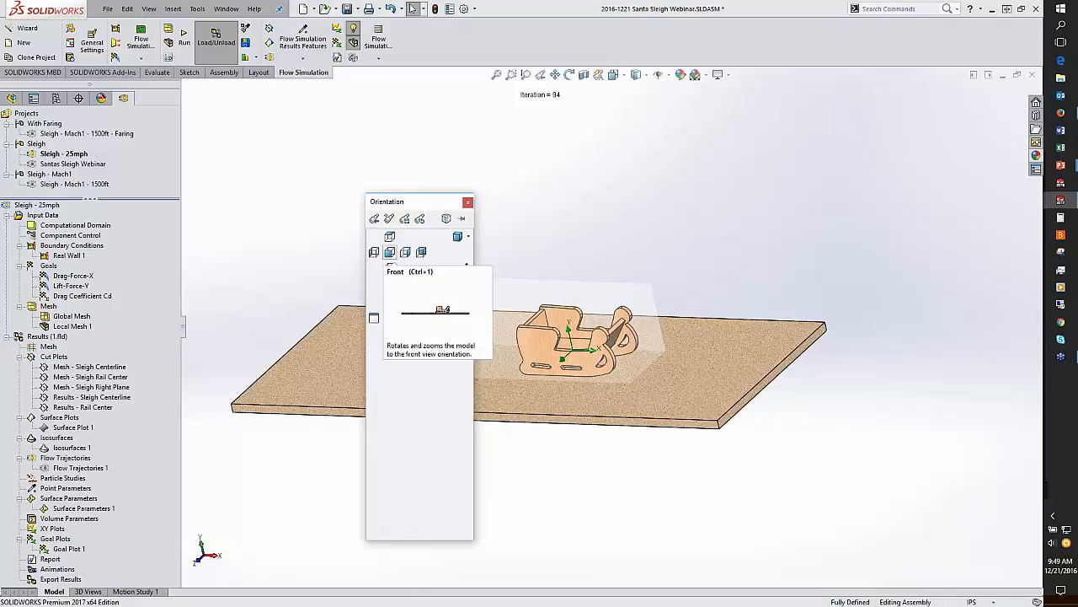
click(389, 252)
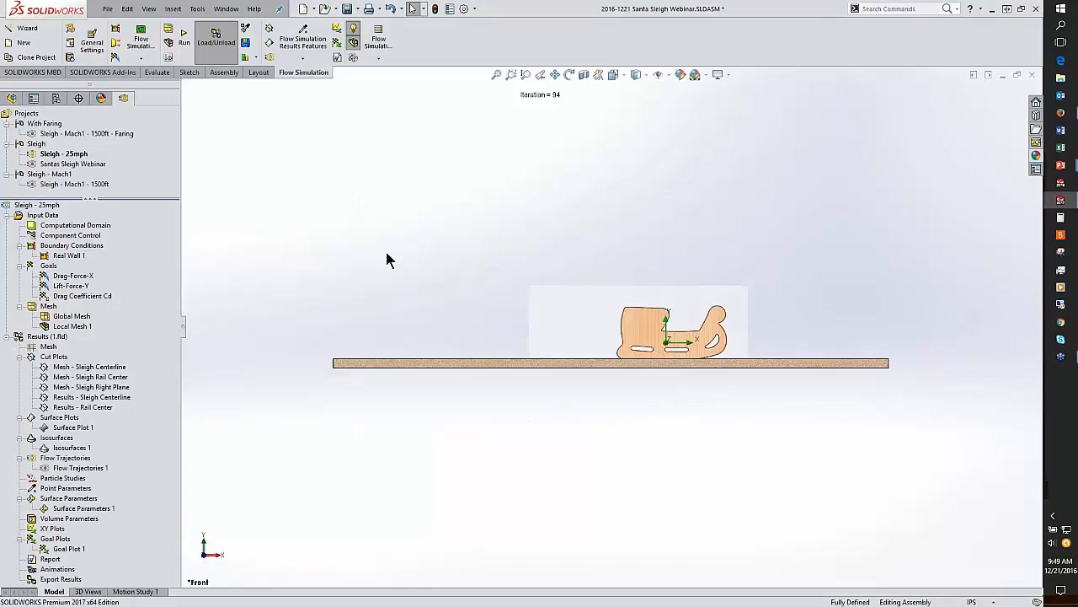
right_click(95, 369)
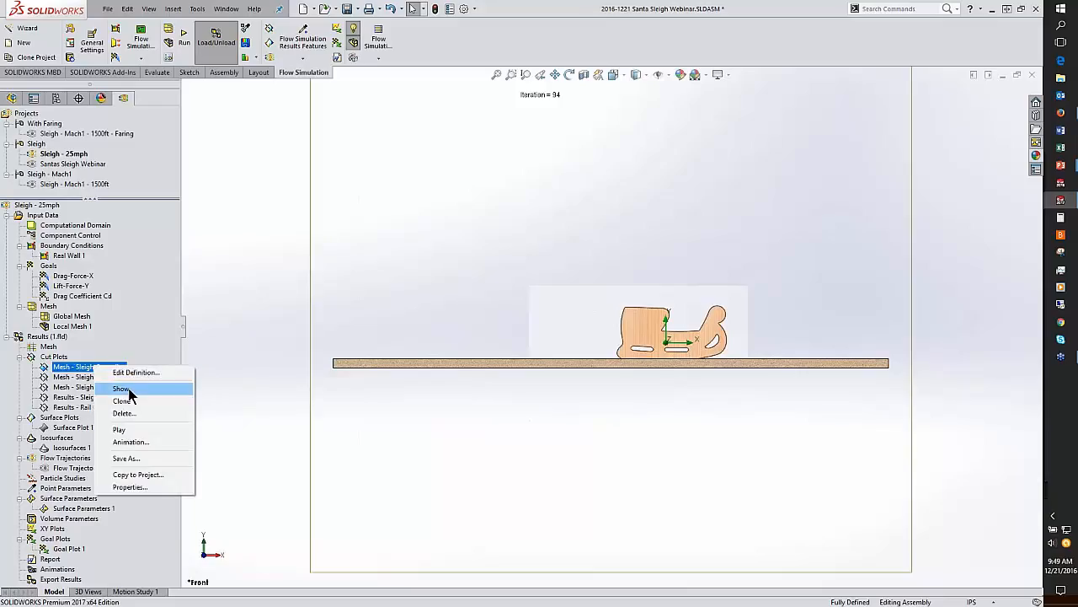
click(127, 390)
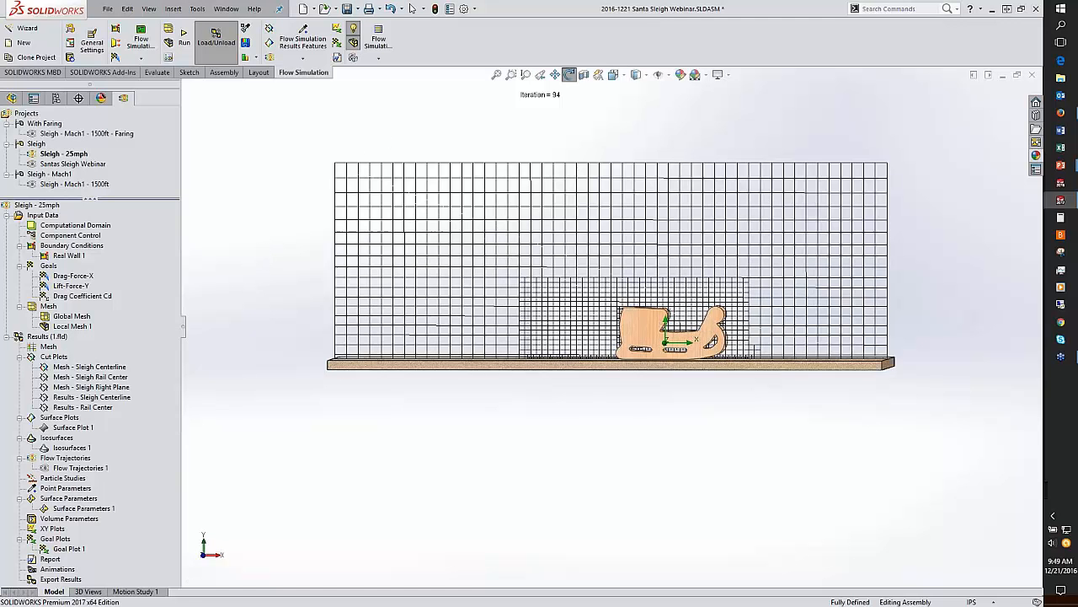
Step: Show the Mesh - Sleigh Rail Center cut plot as well
middle_drag(381, 137, 733, 349)
scroll(733, 349, down, 10)
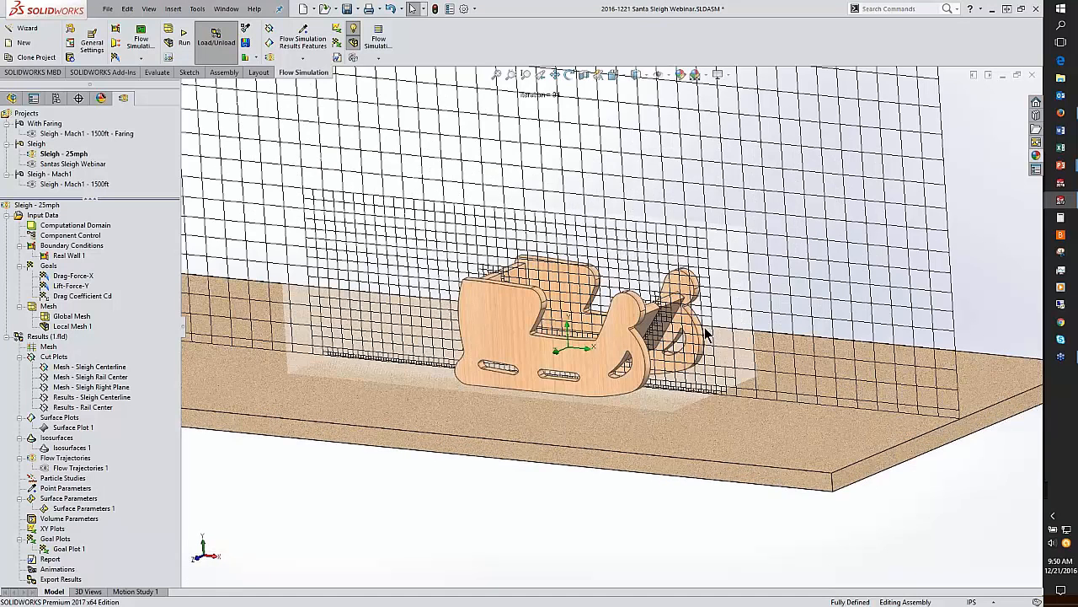
scroll(658, 328, down, 3)
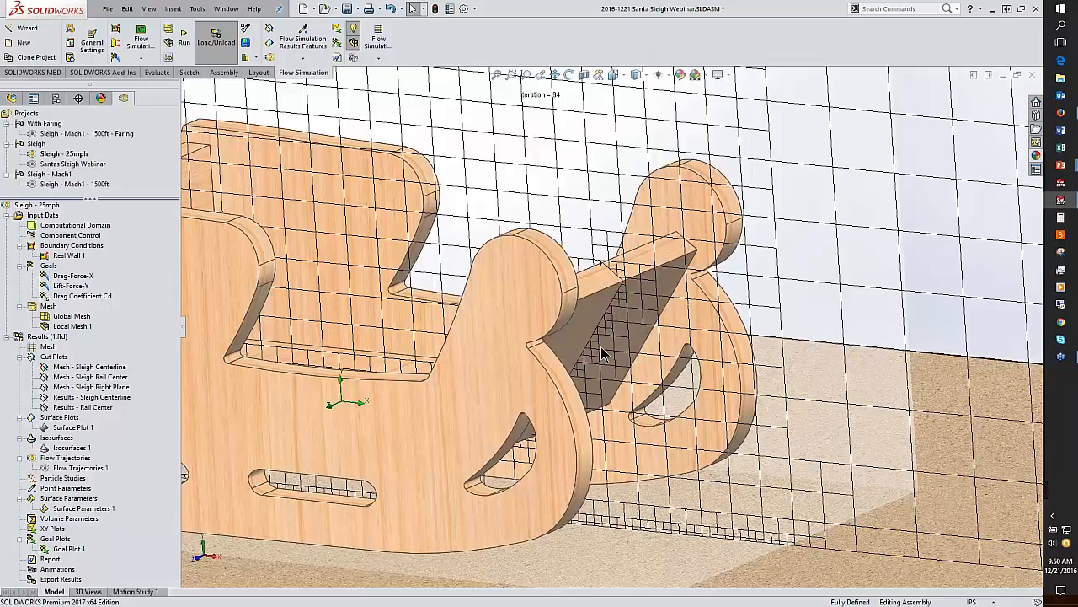
right_click(101, 378)
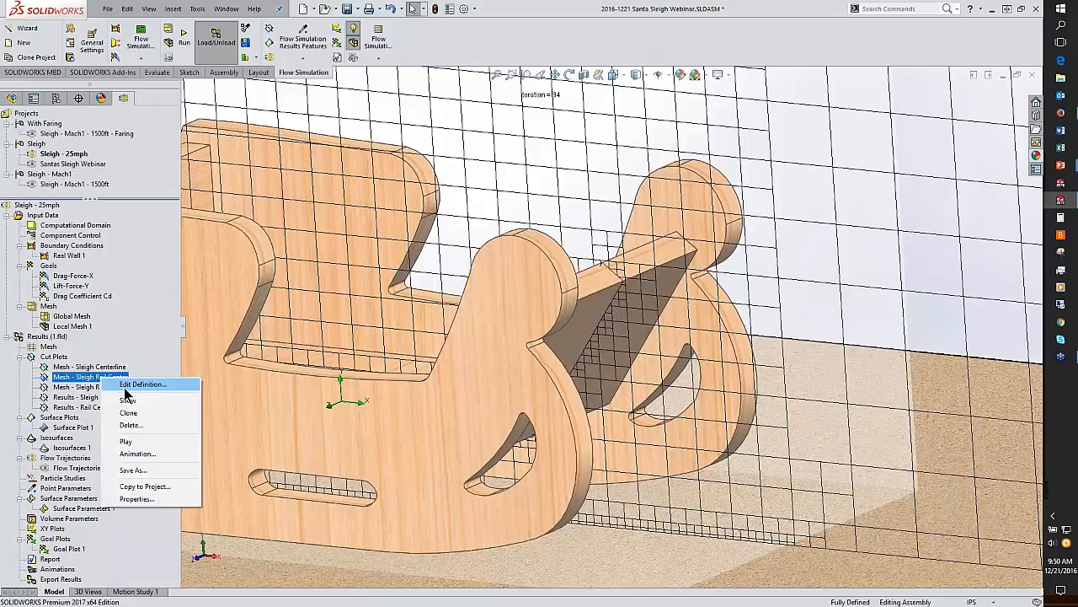
click(135, 400)
Step: Clear and hide the Mesh - Sleigh Centerline cut plot
scroll(492, 357, up, 3)
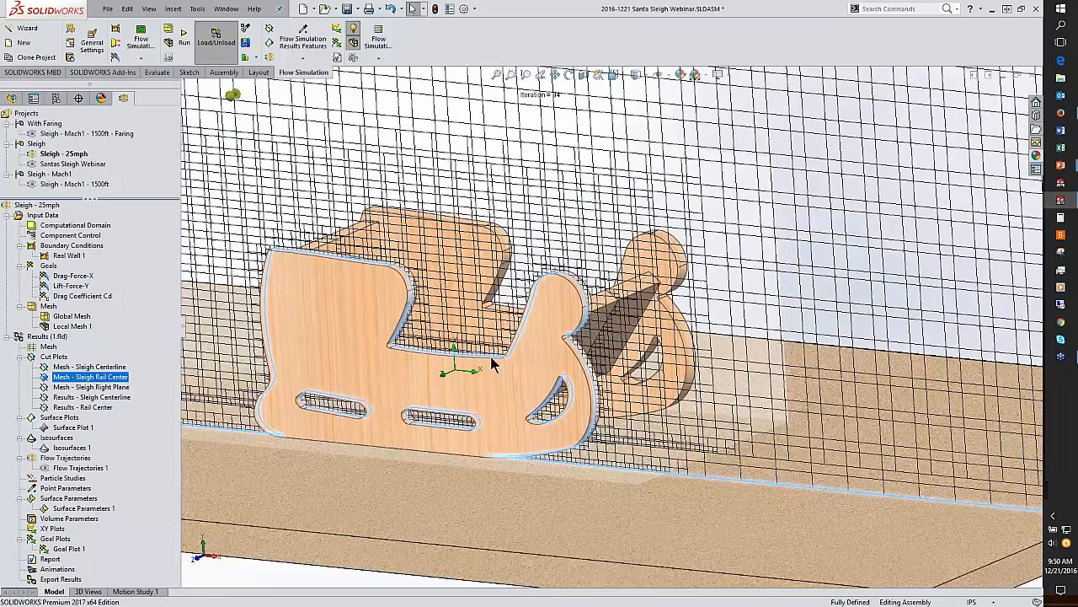
scroll(450, 424, up, 4)
middle_drag(449, 424, 397, 510)
click(397, 510)
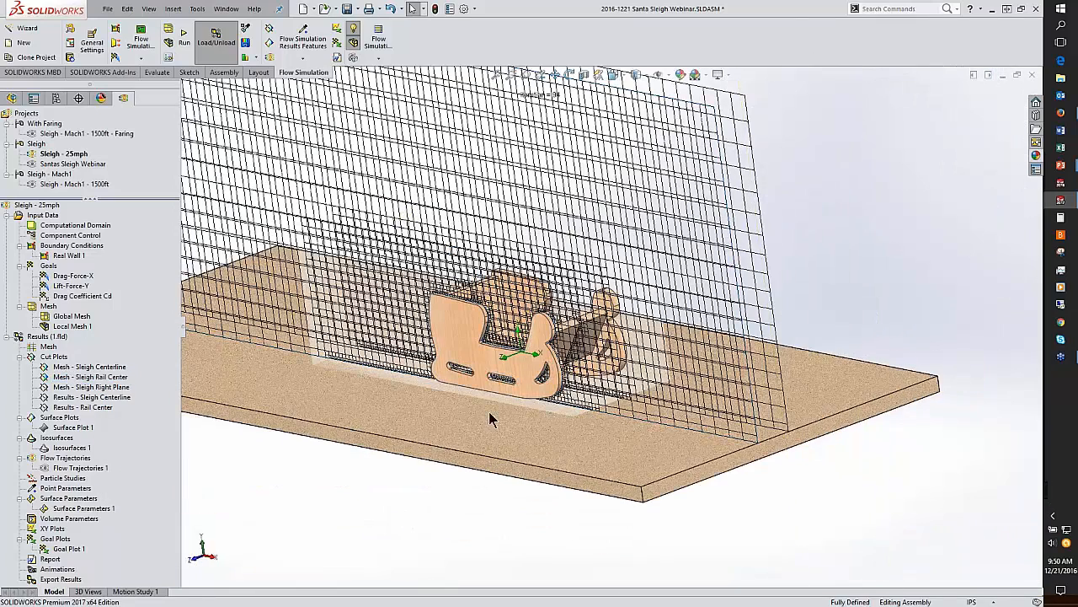
right_click(84, 367)
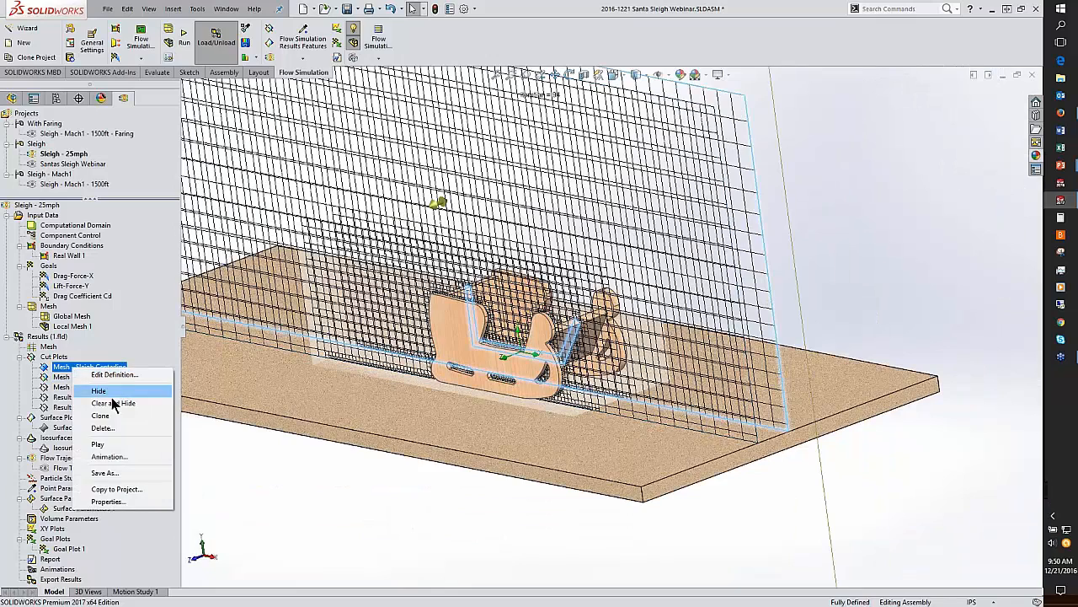
click(114, 403)
Step: Clear and hide the Mesh - Sleigh Rail Center cut plot
scroll(794, 313, down, 6)
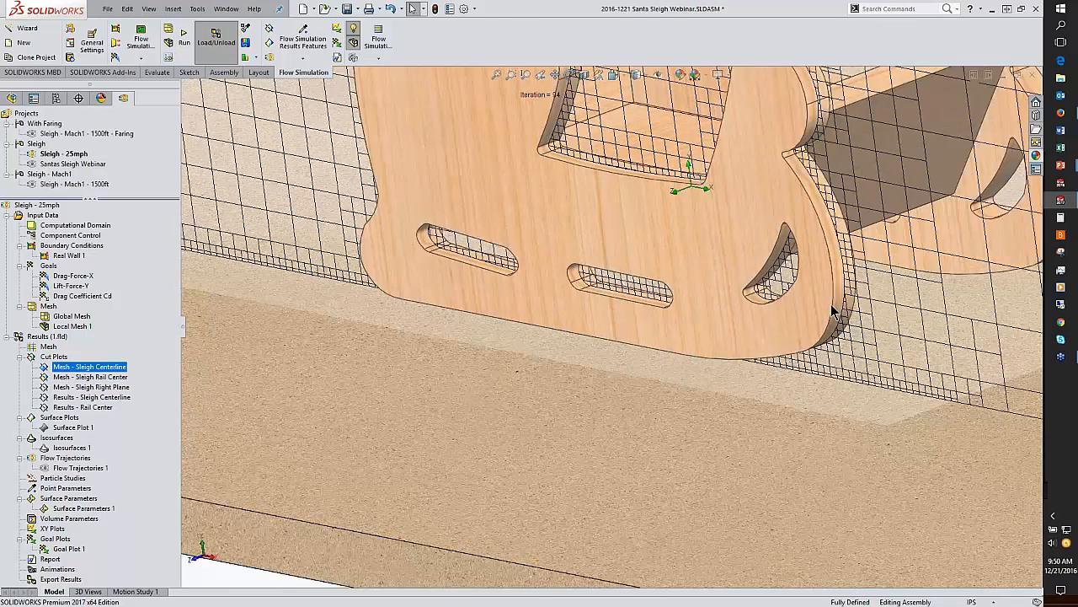
scroll(833, 311, up, 3)
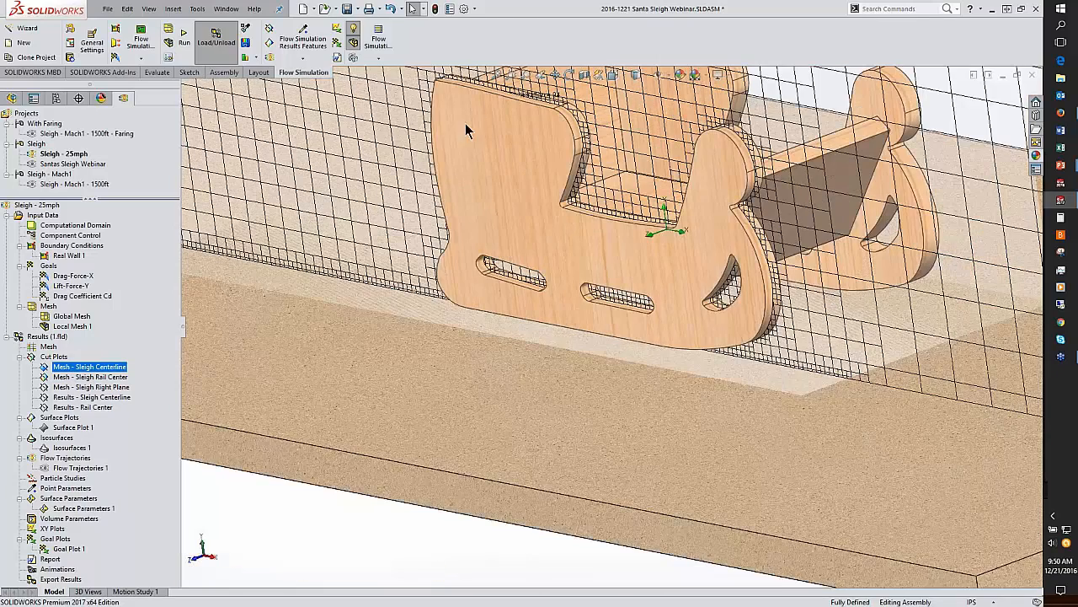
right_click(102, 378)
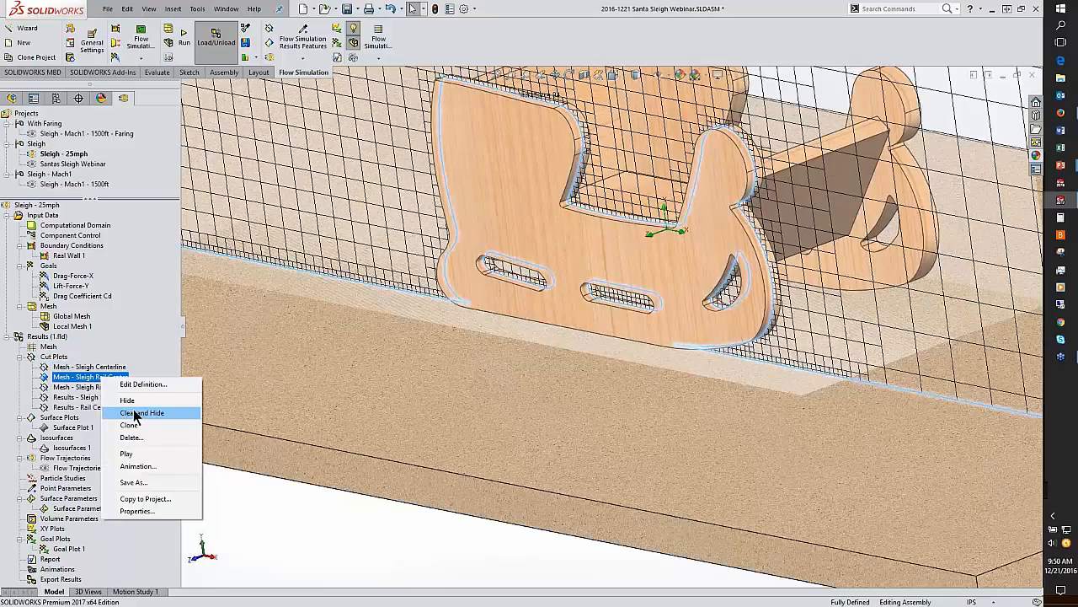
click(135, 413)
Step: Apply the saved Results_View orientation
scroll(419, 433, up, 5)
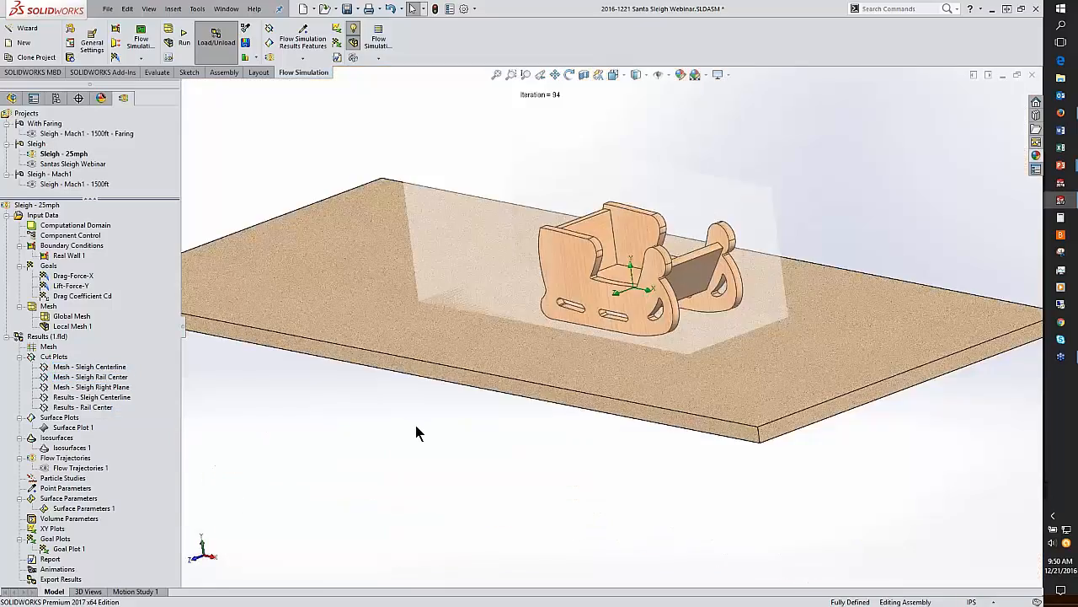
middle_drag(450, 470, 497, 447)
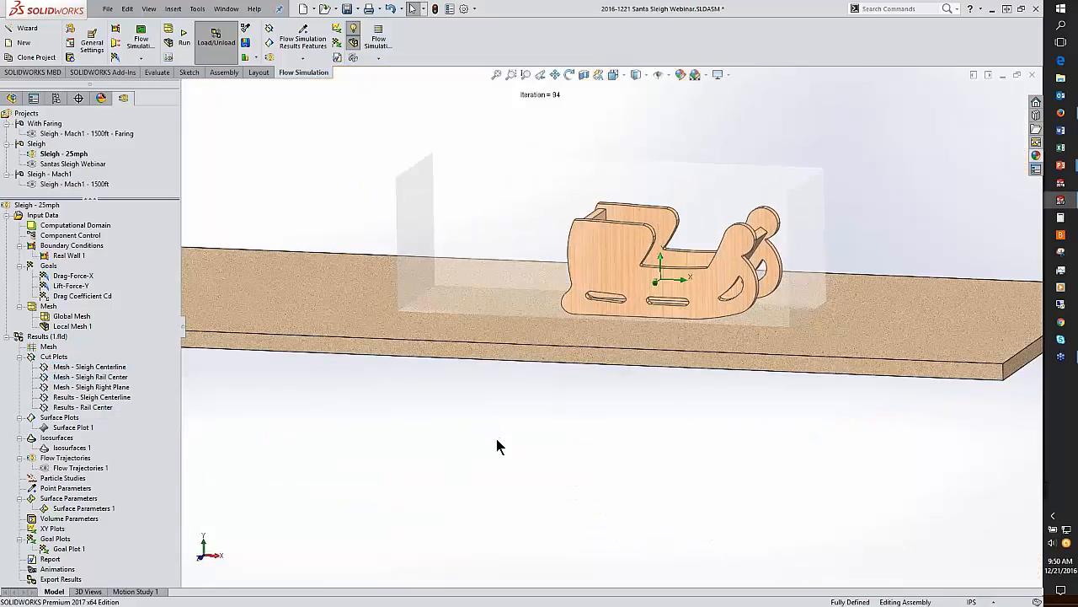
key(space)
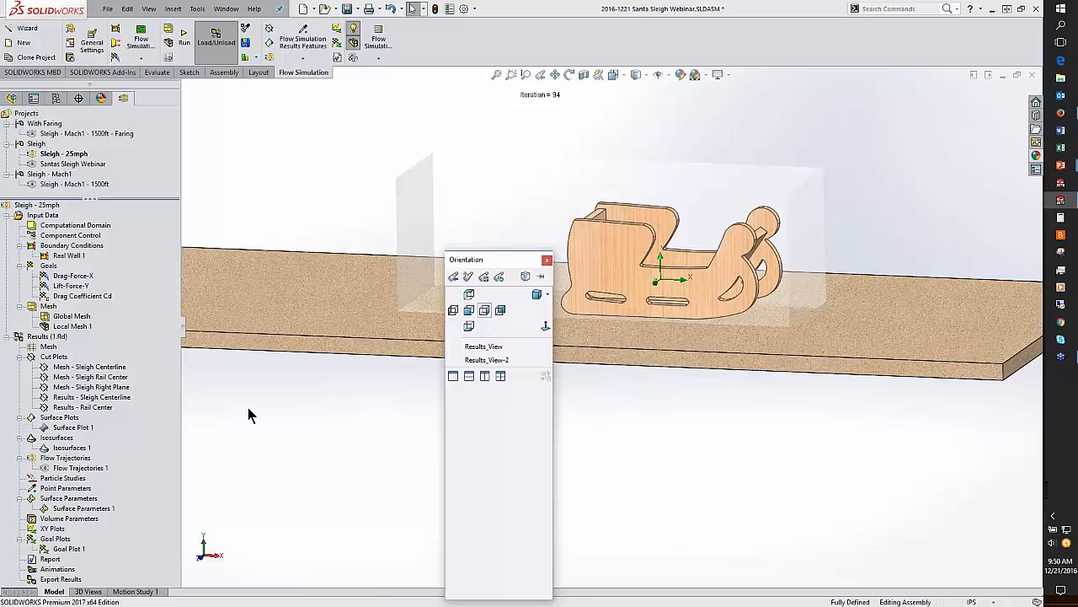
click(478, 345)
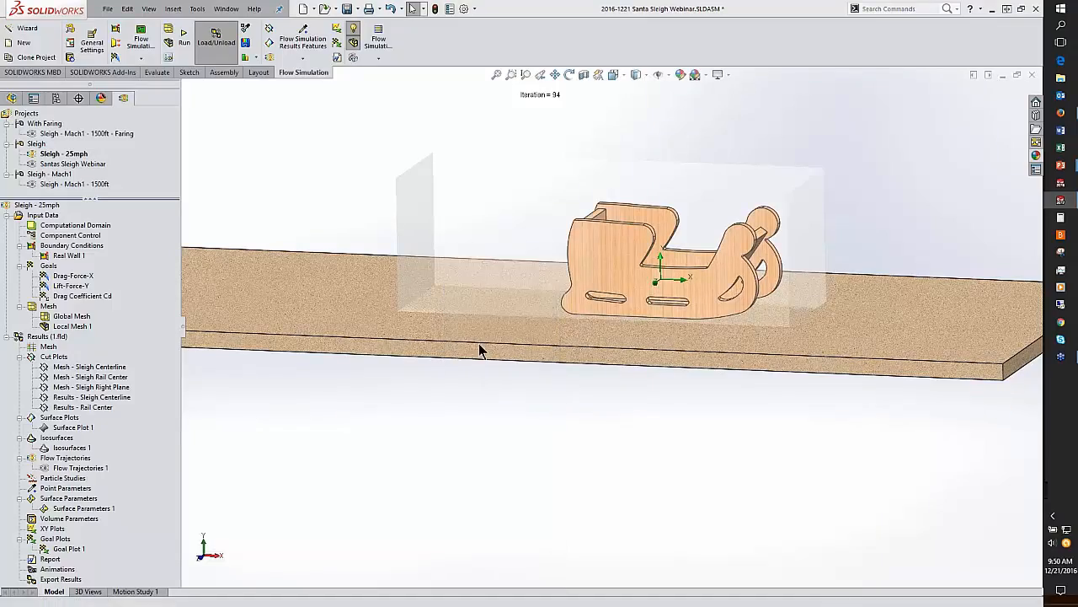
Step: Show the Results - Sleigh Centerline pressure cut plot and inspect the flow around the sleigh
right_click(76, 399)
click(113, 424)
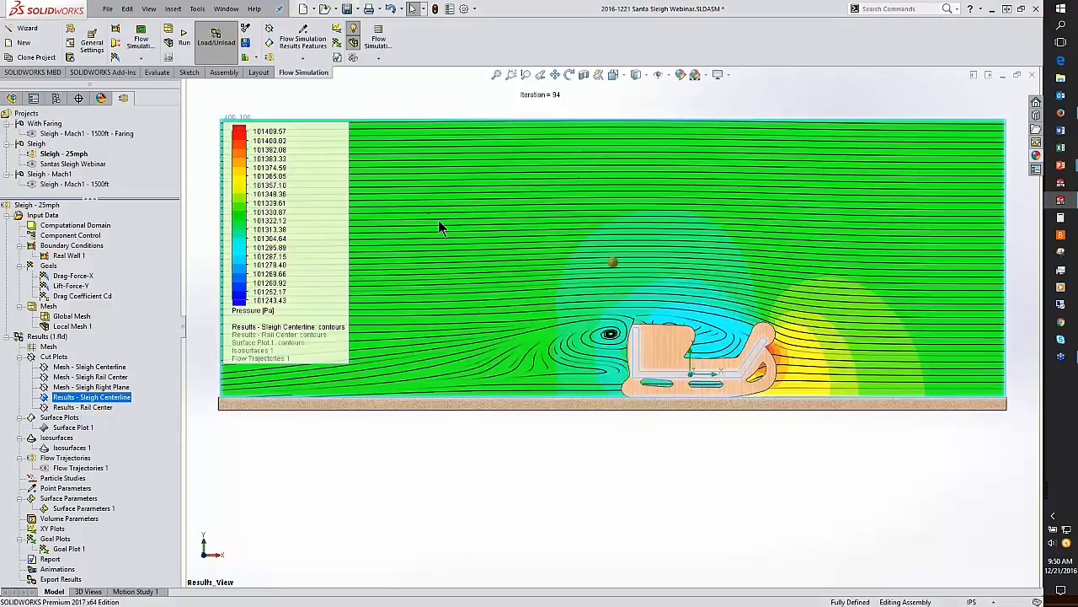
click(396, 465)
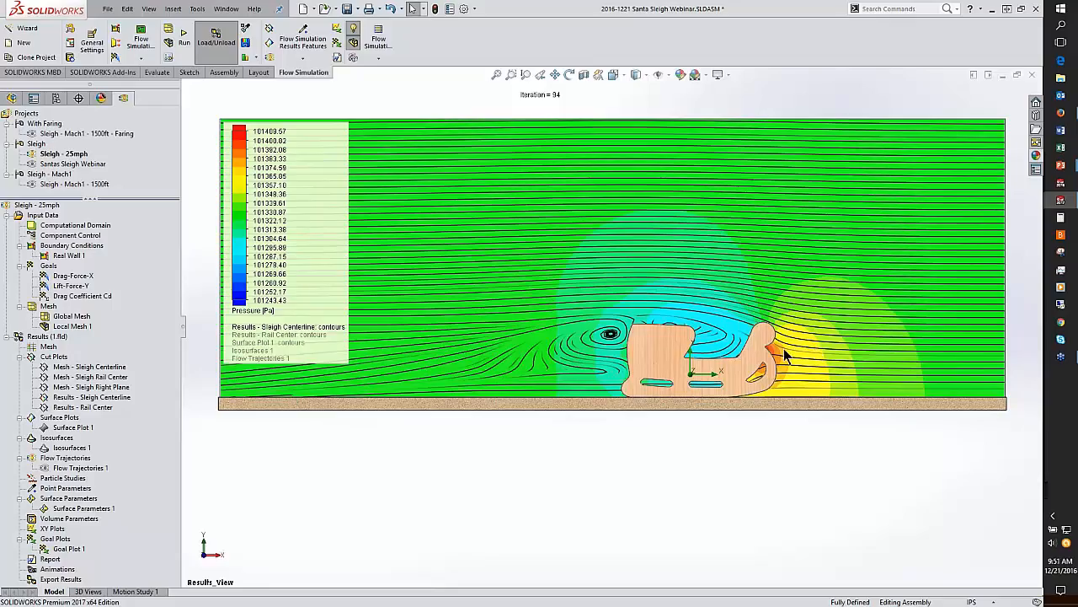
scroll(792, 362, up, 2)
scroll(791, 362, up, 5)
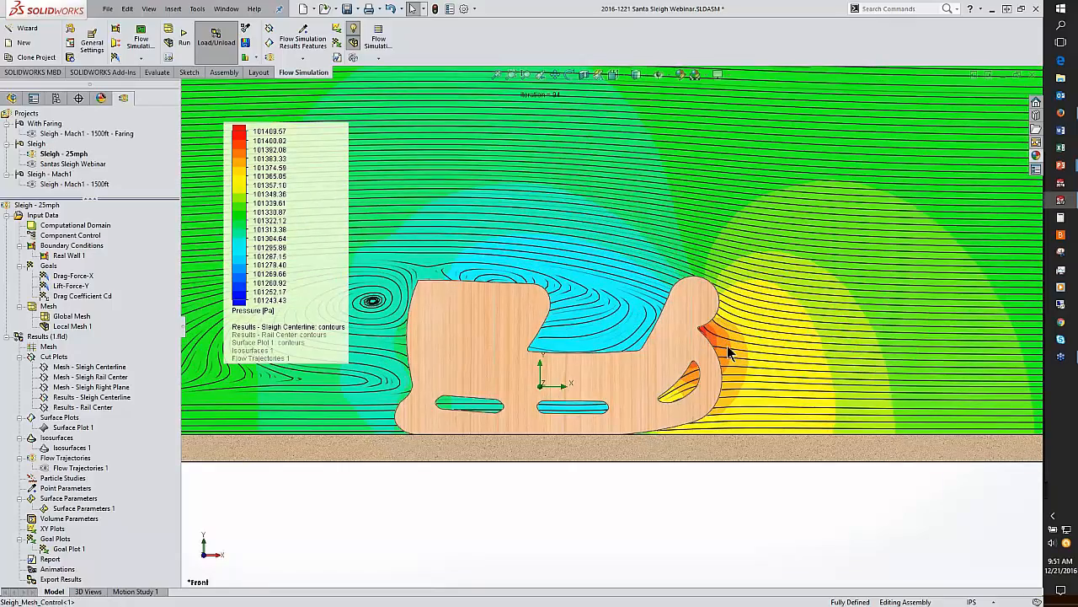
Step: Examine the pressure cut plot around the sleigh from several angles, ending on the Results_View orientation
scroll(714, 345, up, 1)
middle_drag(715, 346, 616, 205)
scroll(695, 366, down, 1)
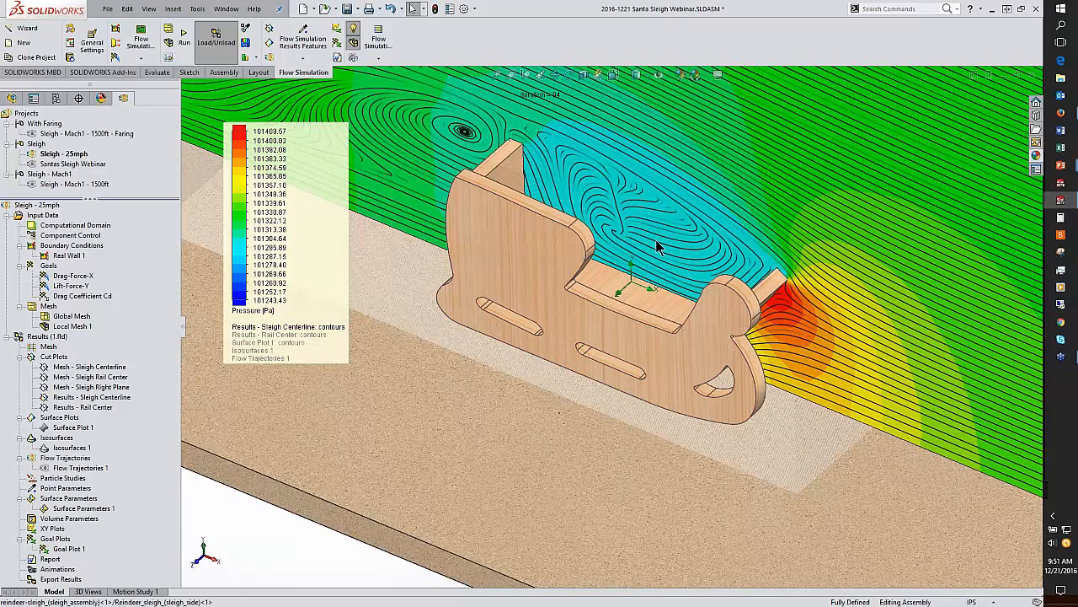
scroll(656, 242, up, 2)
middle_drag(561, 315, 503, 244)
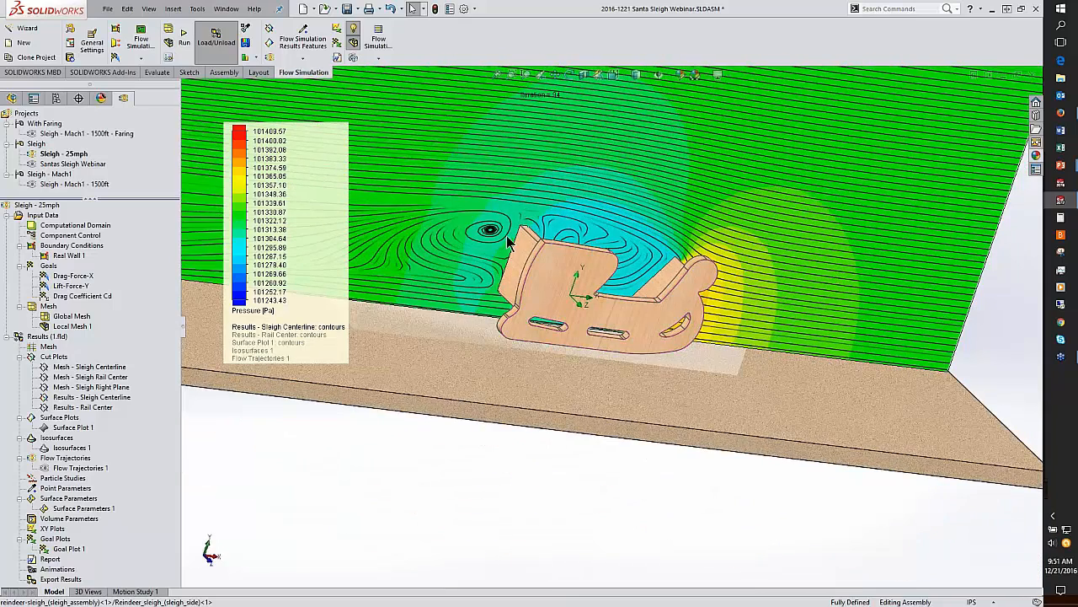
scroll(608, 286, up, 3)
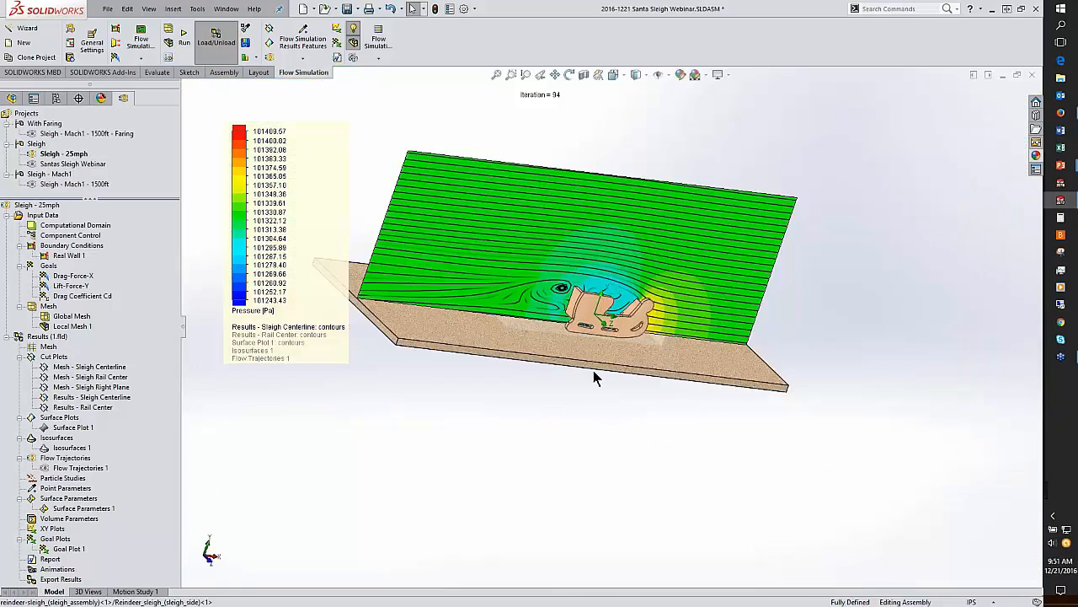
key(space)
click(581, 344)
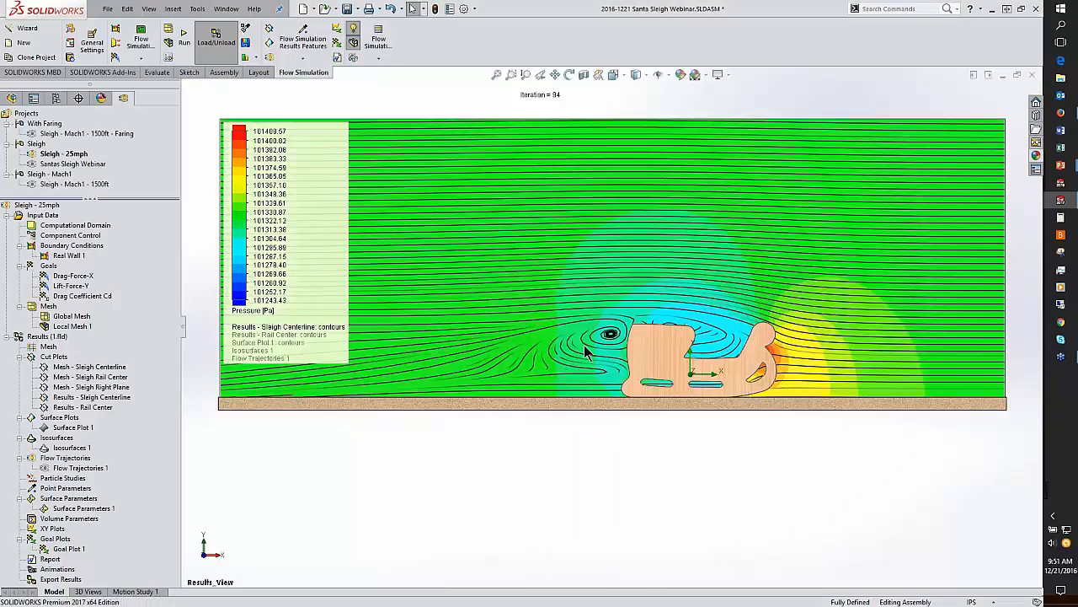
Step: Switch the centerline cut plot's displayed parameter from the legend to Velocity
click(259, 312)
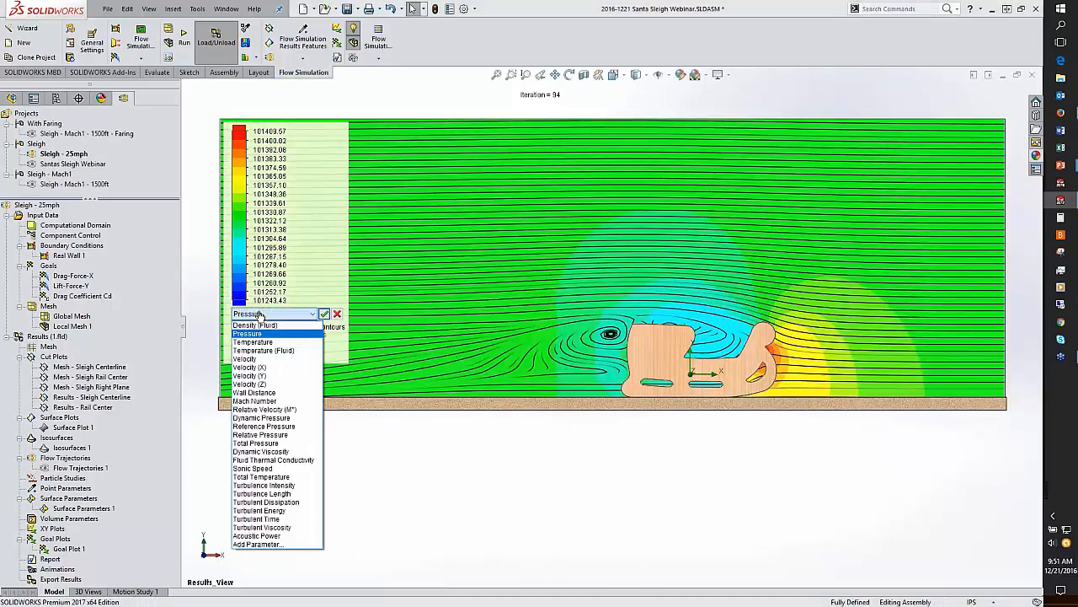
click(253, 358)
click(323, 314)
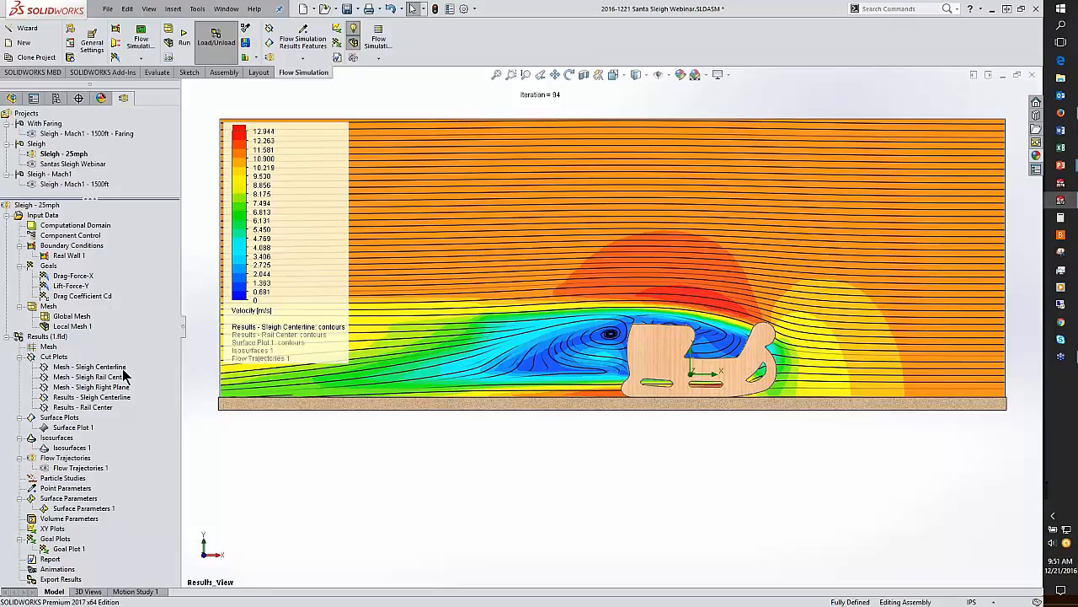
Step: Hide the Results - Sleigh Centerline cut plot
right_click(75, 399)
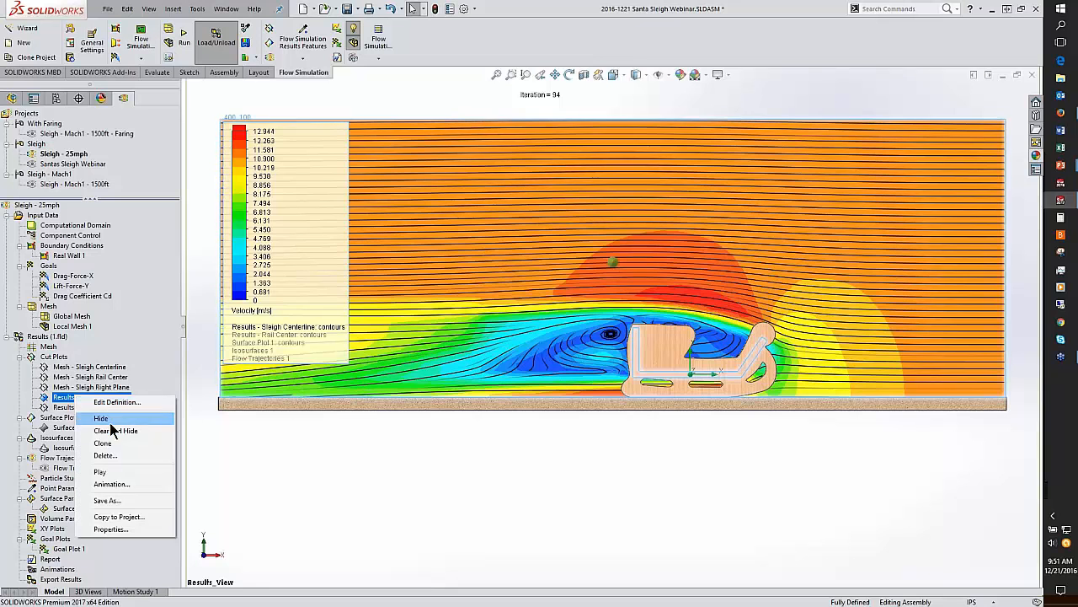
click(118, 412)
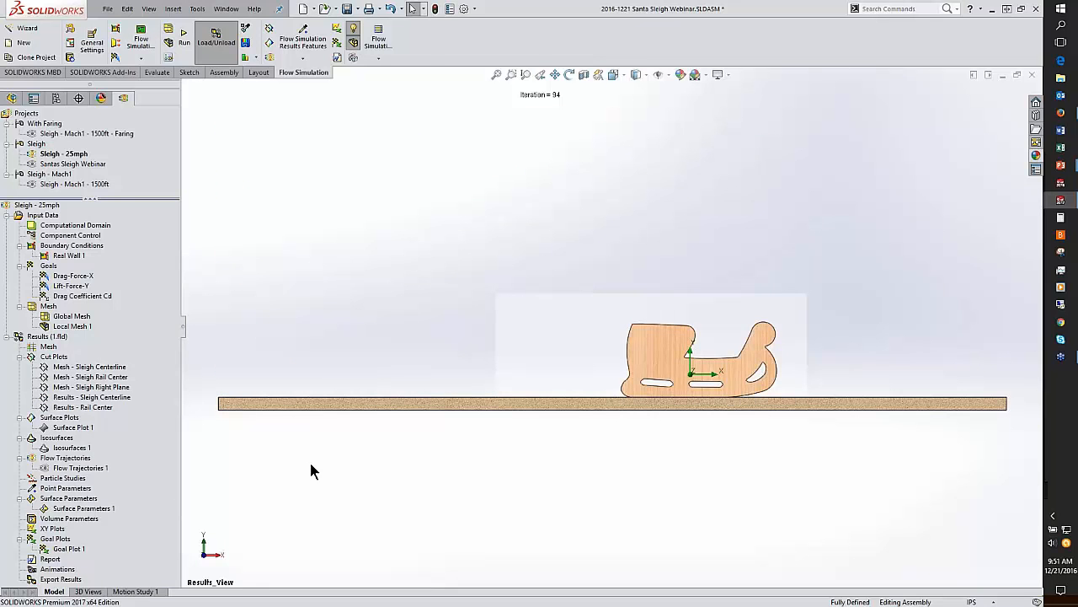
Step: Switch to the presentation, advance to the next results slide, and return to the model
key(alt+Tab)
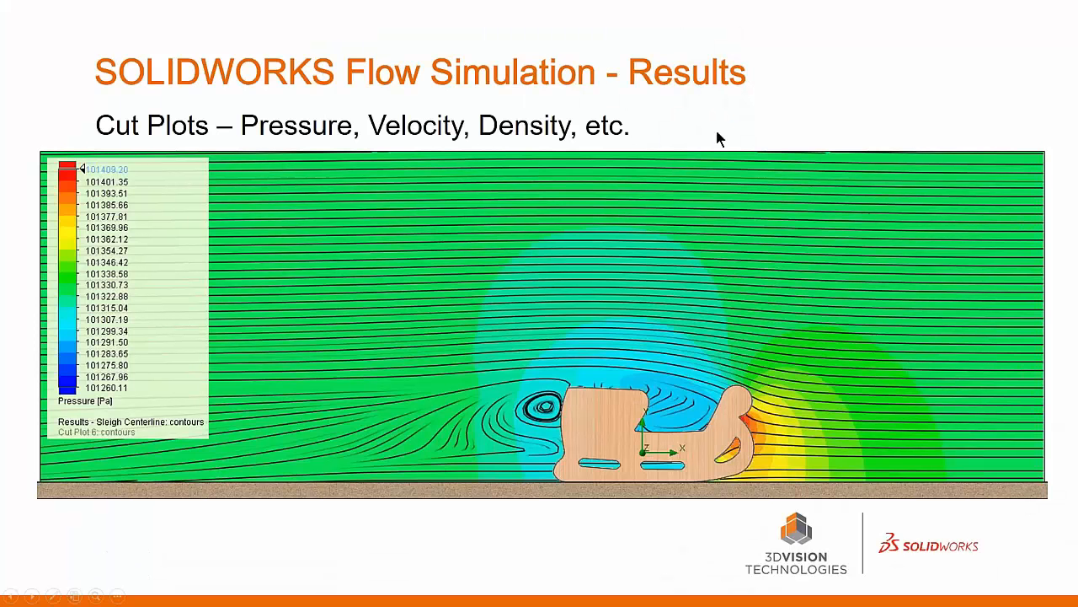
click(717, 139)
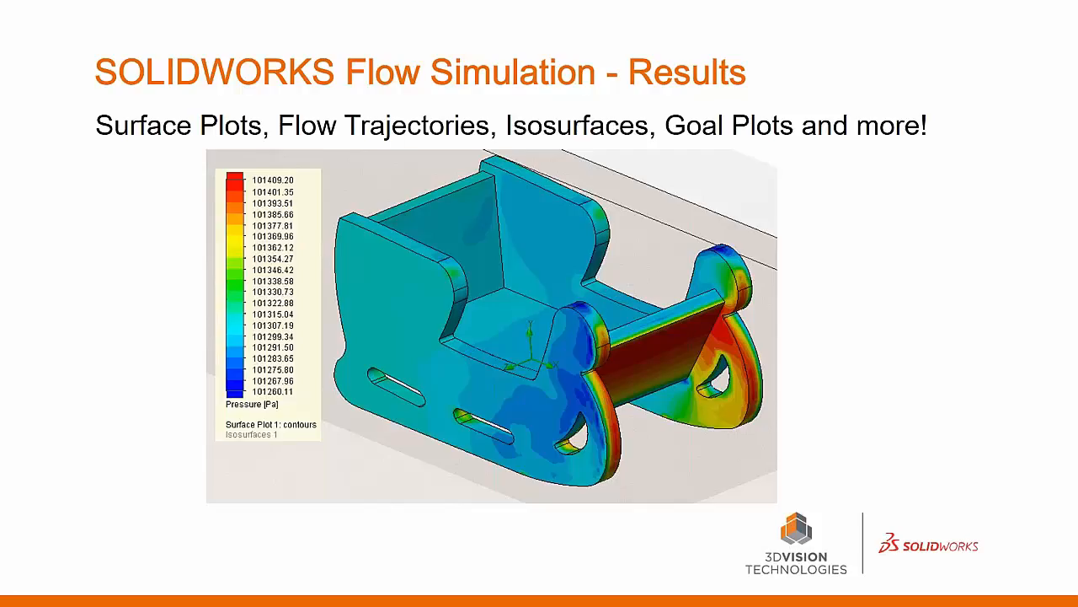
key(alt+Tab)
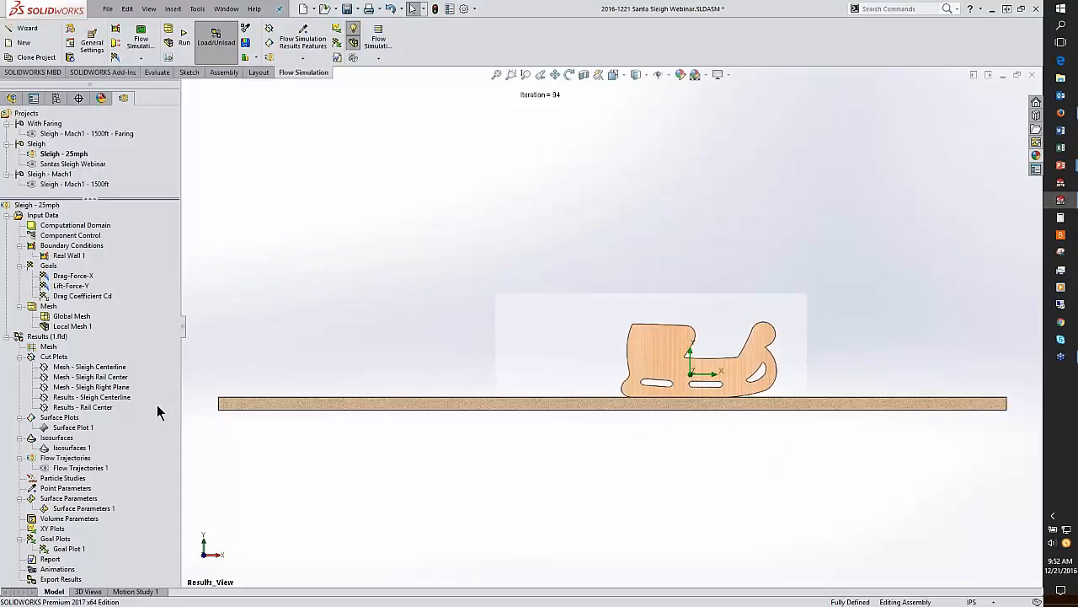
Step: Show Surface Plot 1 on the sleigh and set its displayed parameter to Pressure
right_click(63, 429)
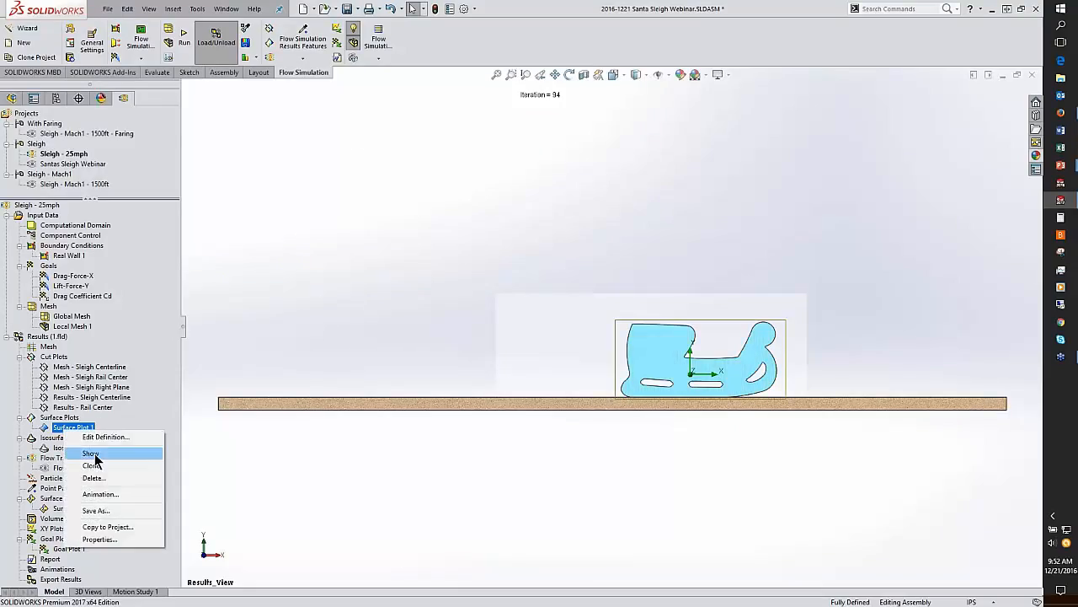
click(90, 453)
click(659, 197)
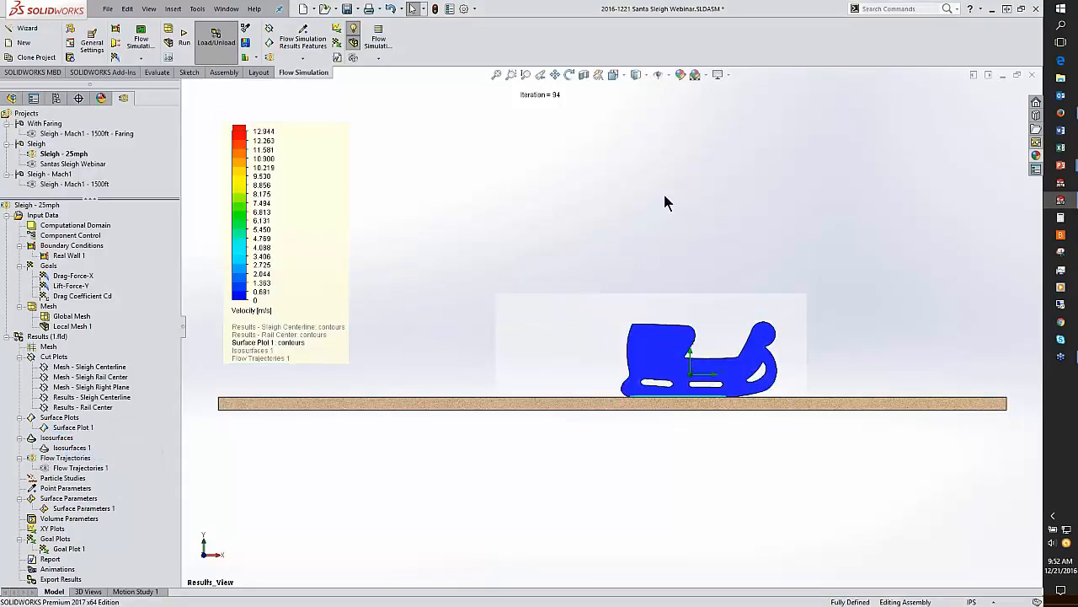
middle_drag(665, 202, 325, 309)
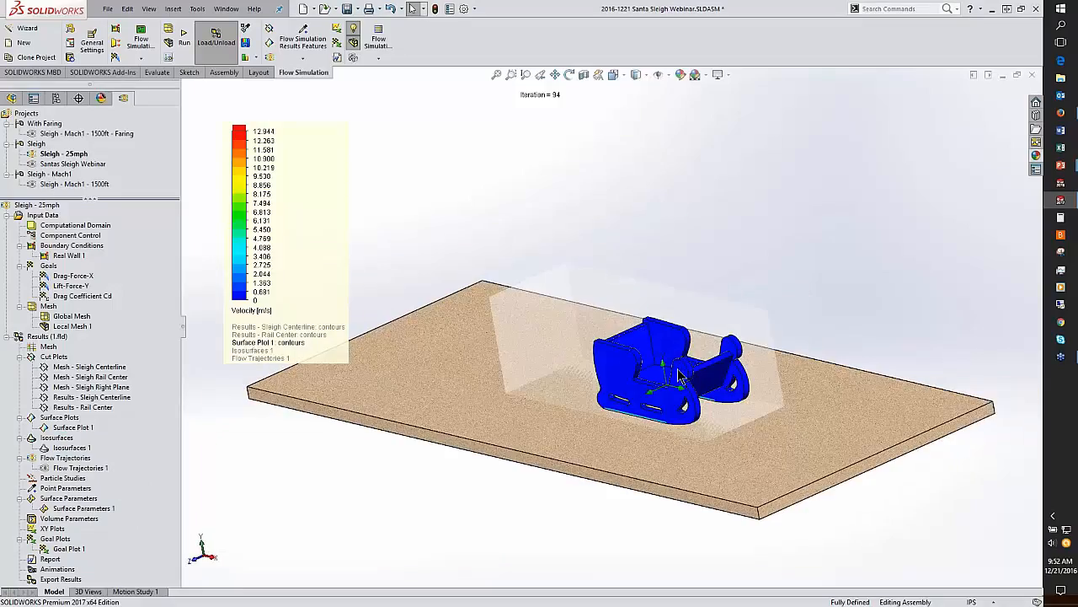
click(253, 313)
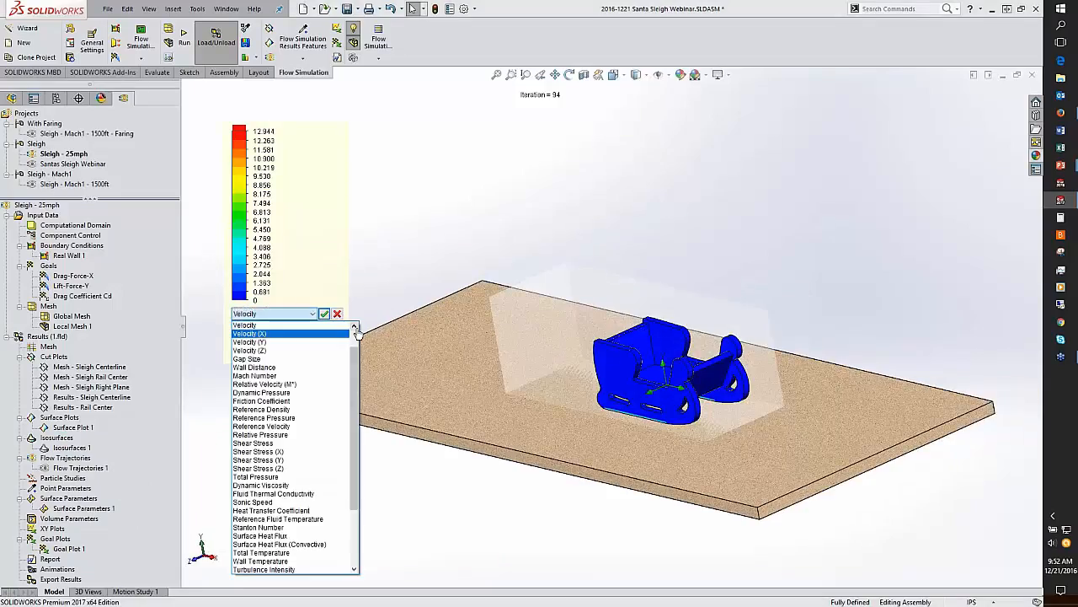
scroll(354, 337, up, 1)
click(253, 325)
click(323, 314)
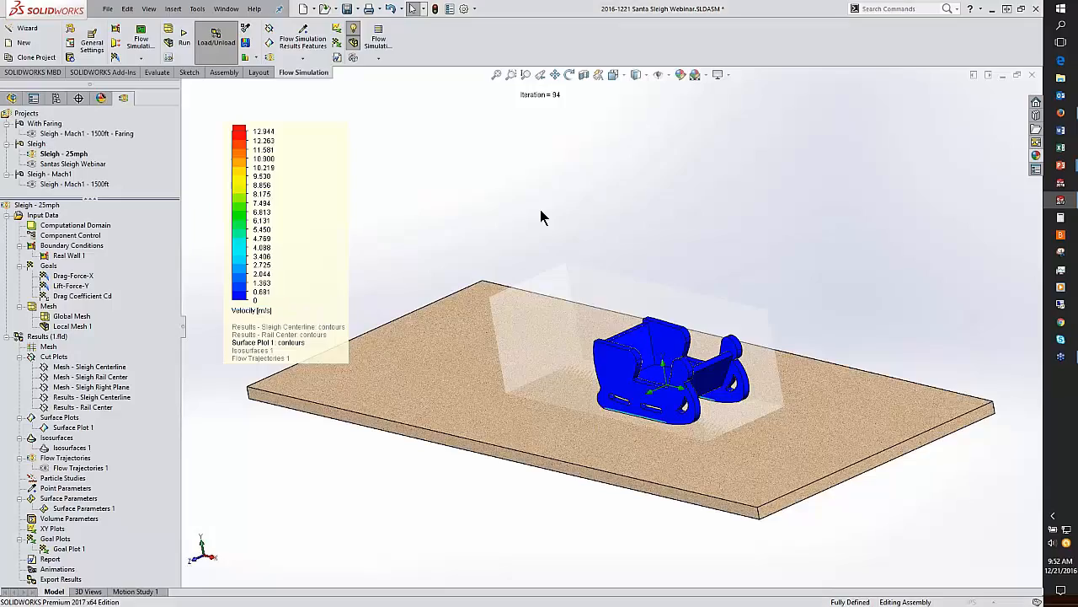
Step: Show Flow Trajectories 1 and play its animation around the sleigh
right_click(69, 469)
click(100, 340)
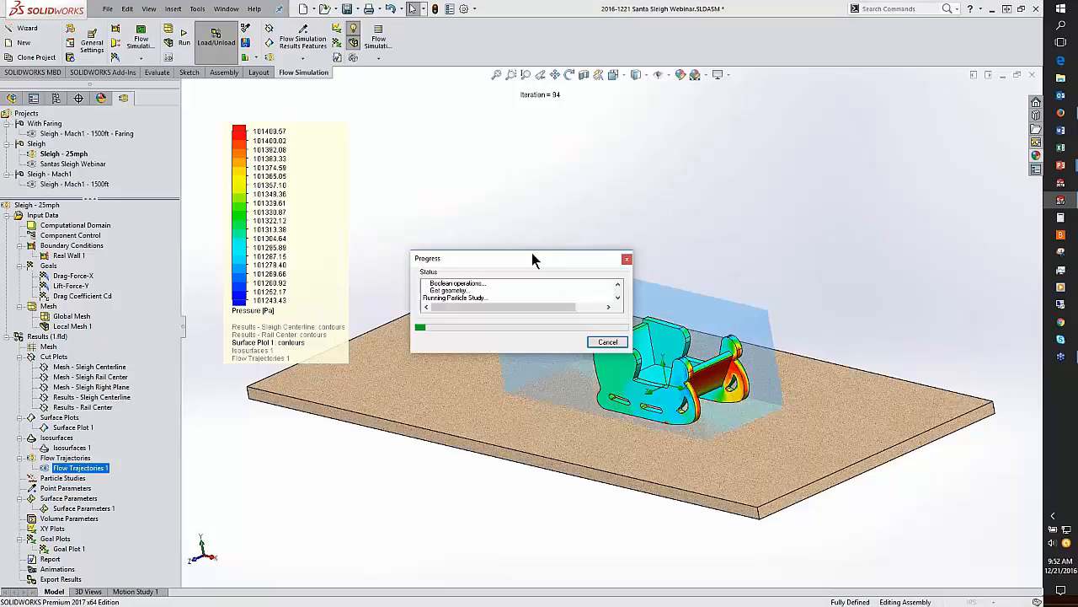
scroll(678, 379, down, 5)
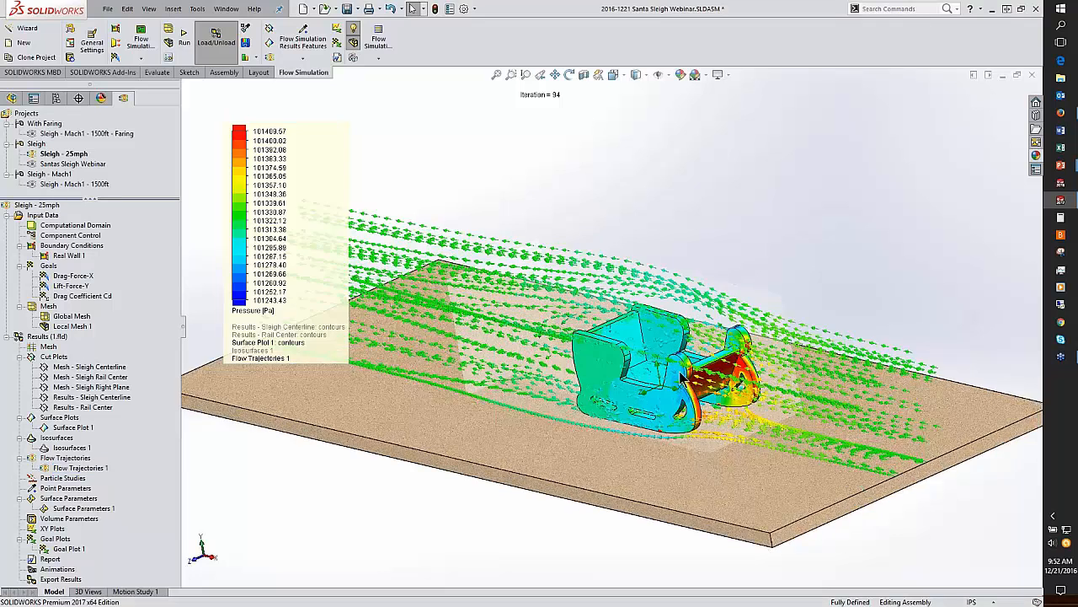
right_click(63, 469)
click(100, 377)
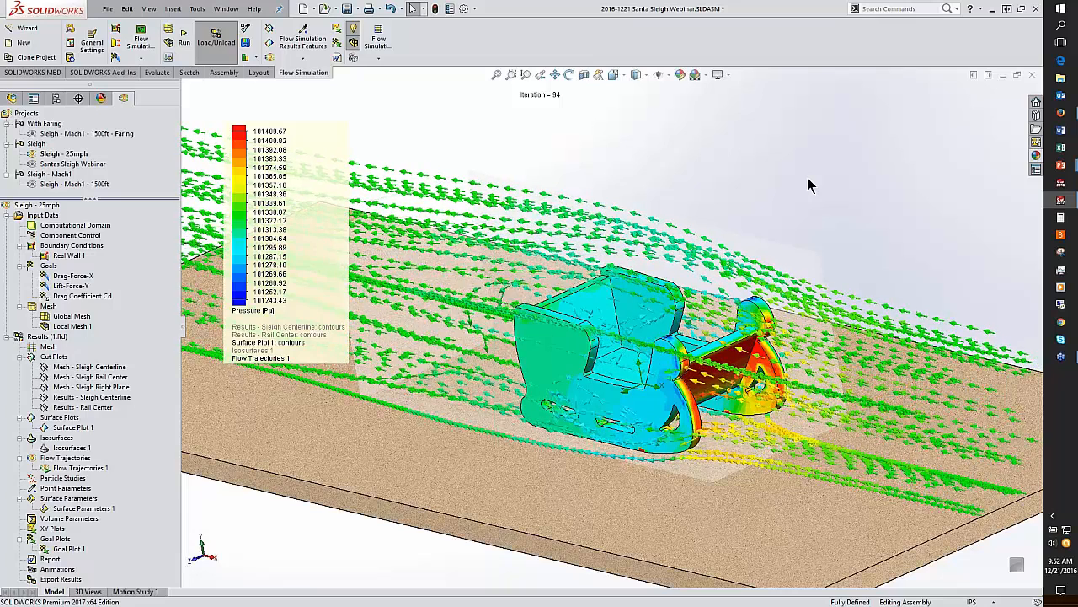
Step: Orbit and zoom around the sleigh to examine the animated flow trajectories
middle_drag(840, 236, 780, 219)
scroll(806, 406, down, 3)
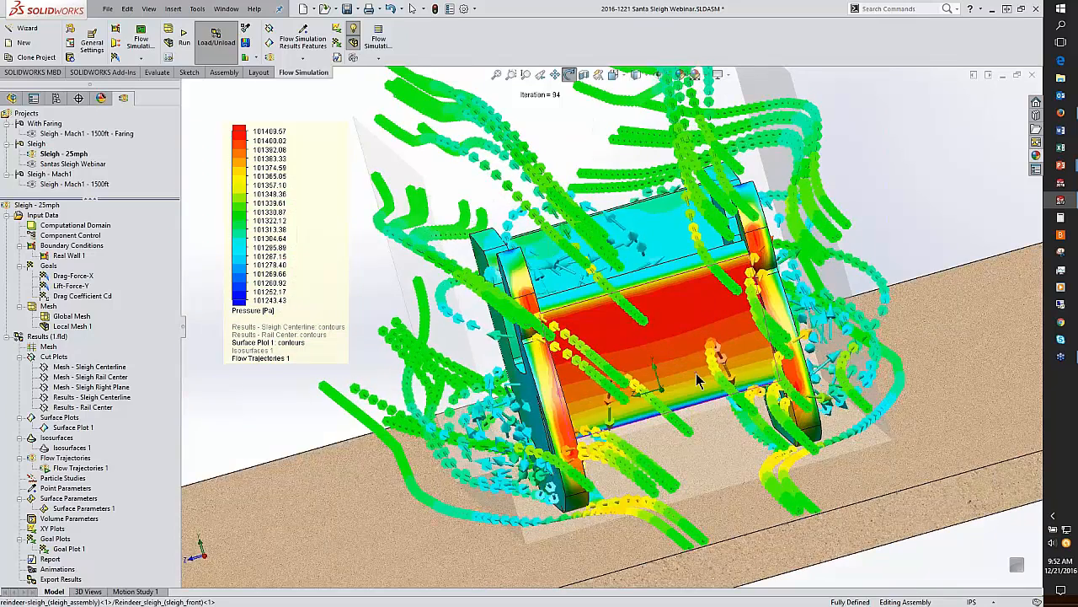
middle_drag(703, 380, 755, 374)
scroll(756, 375, up, 2)
scroll(564, 400, up, 2)
middle_drag(564, 401, 645, 401)
scroll(530, 398, down, 3)
middle_drag(530, 398, 655, 405)
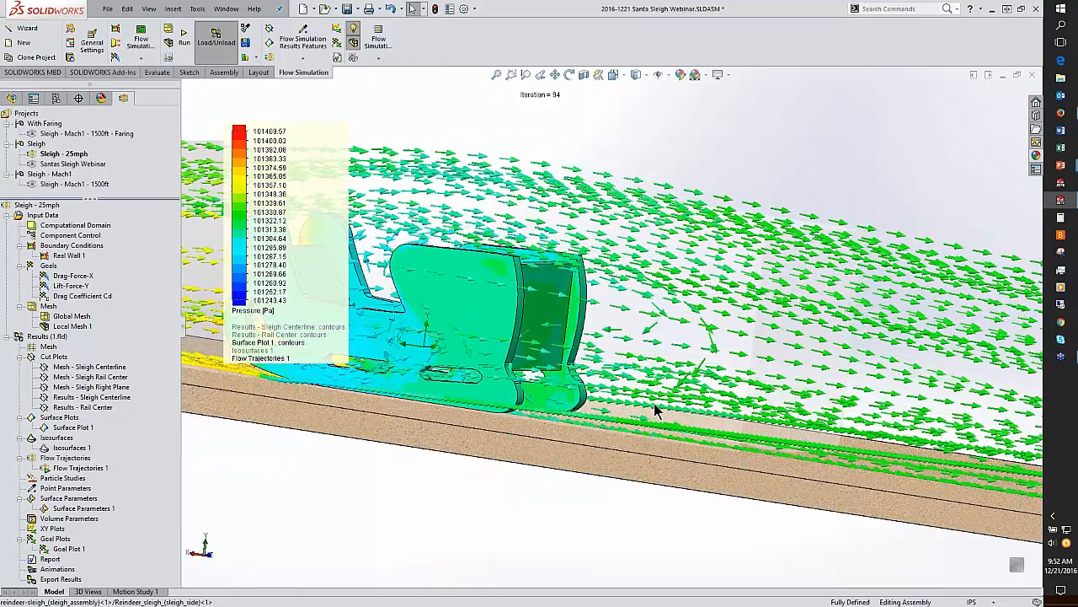
scroll(738, 381, up, 2)
middle_drag(774, 381, 875, 386)
scroll(875, 386, down, 2)
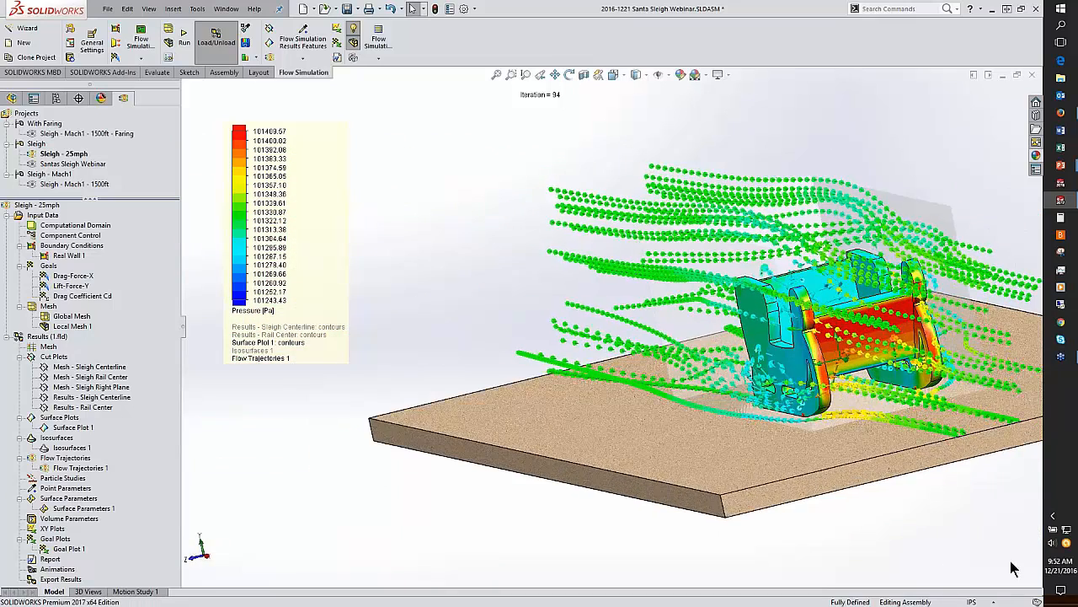
Step: Clear and hide Flow Trajectories 1 and Surface Plot 1
right_click(110, 470)
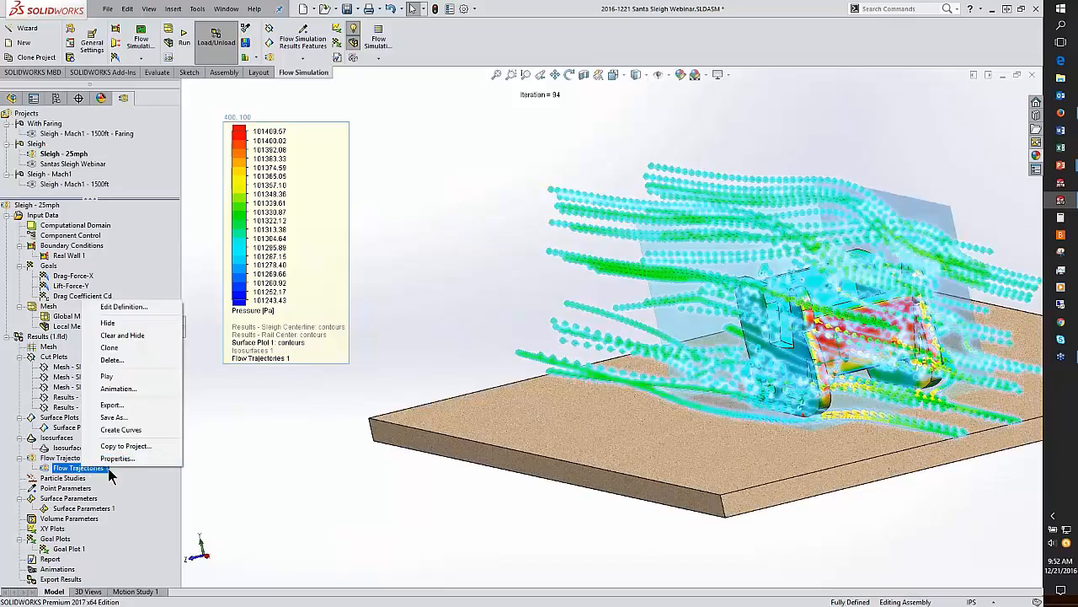
click(124, 335)
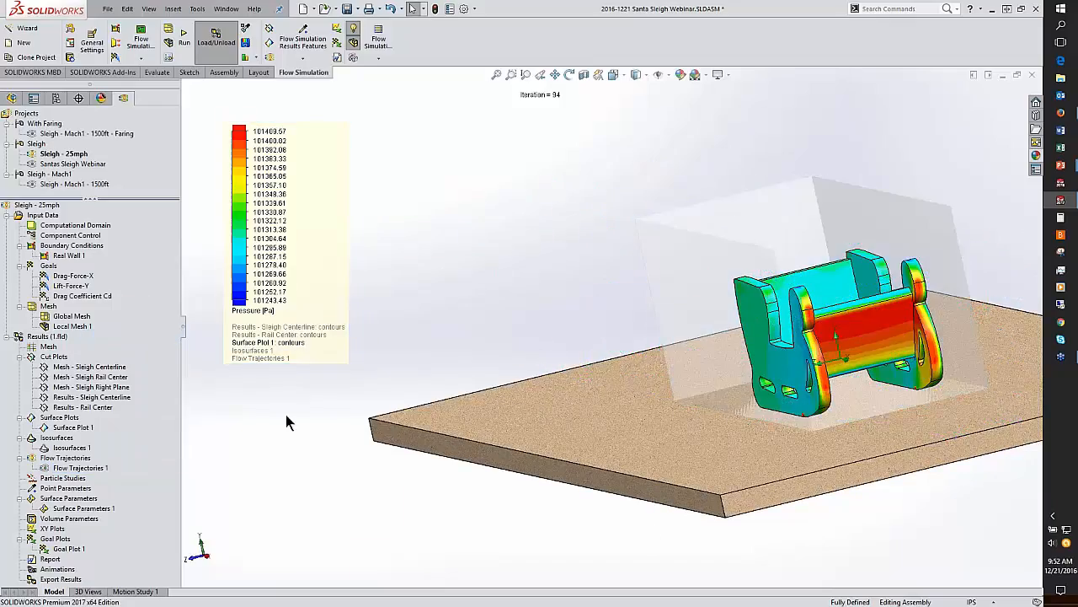
right_click(72, 427)
click(106, 462)
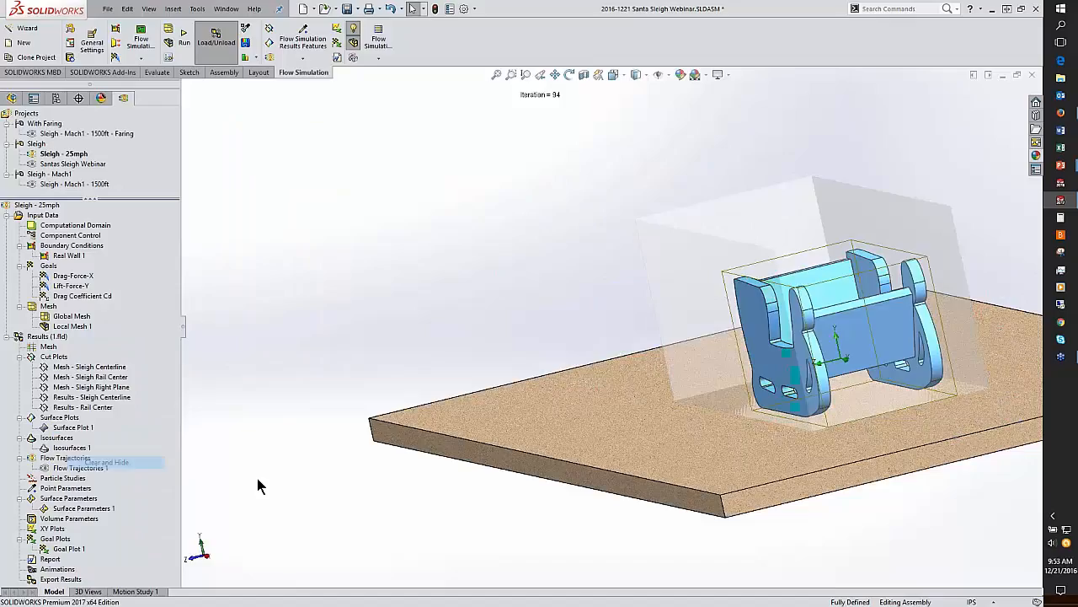
Step: Open Goal Plot 1 for all goals, review its summary table of goal values, then close the table
double_click(67, 548)
click(91, 370)
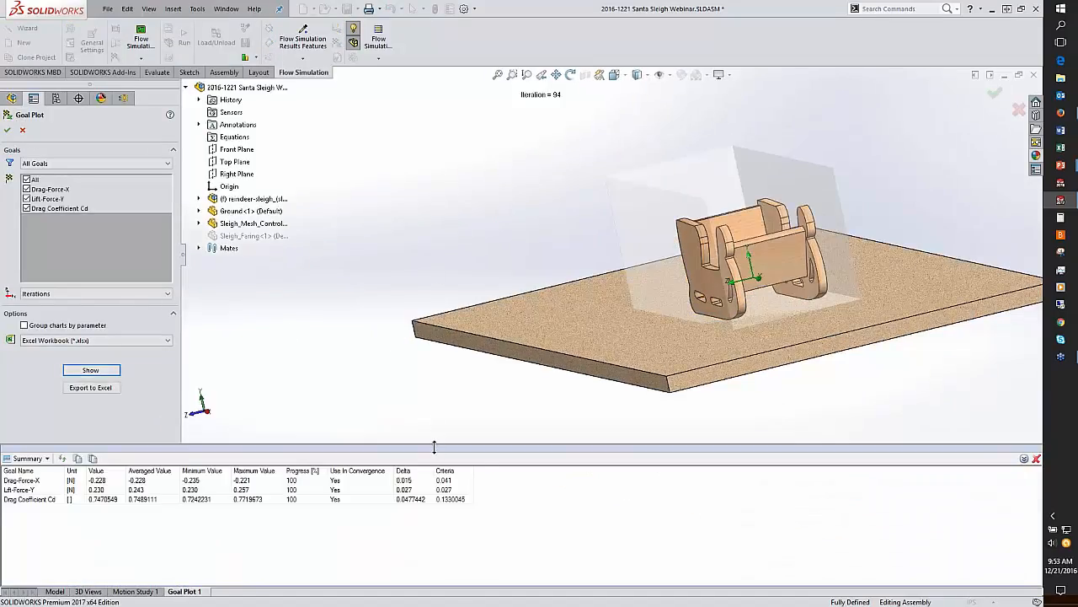
drag(434, 447, 434, 373)
middle_drag(481, 315, 587, 311)
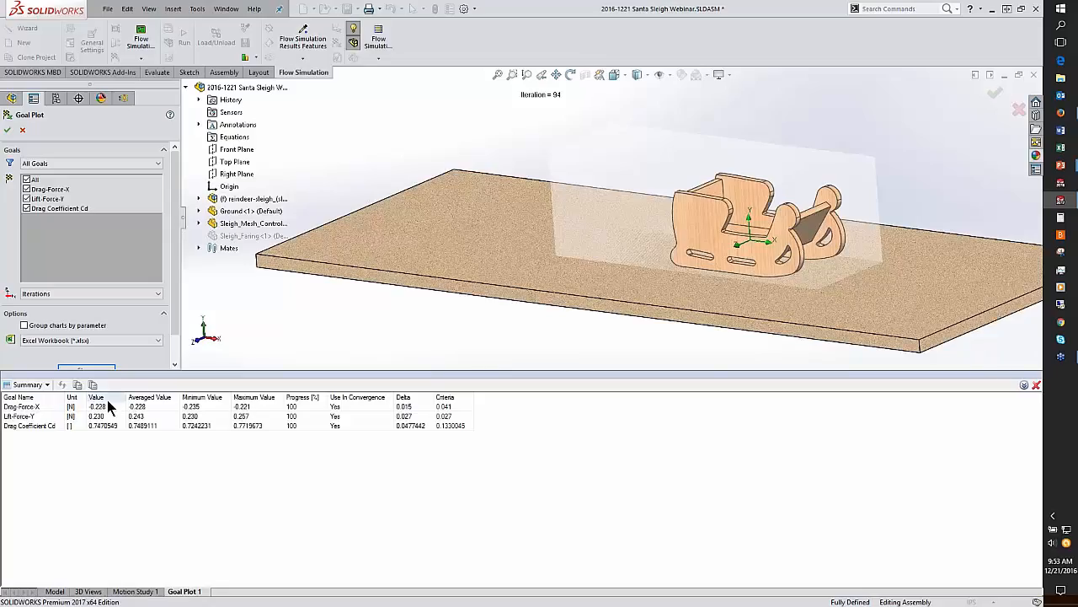
click(1036, 384)
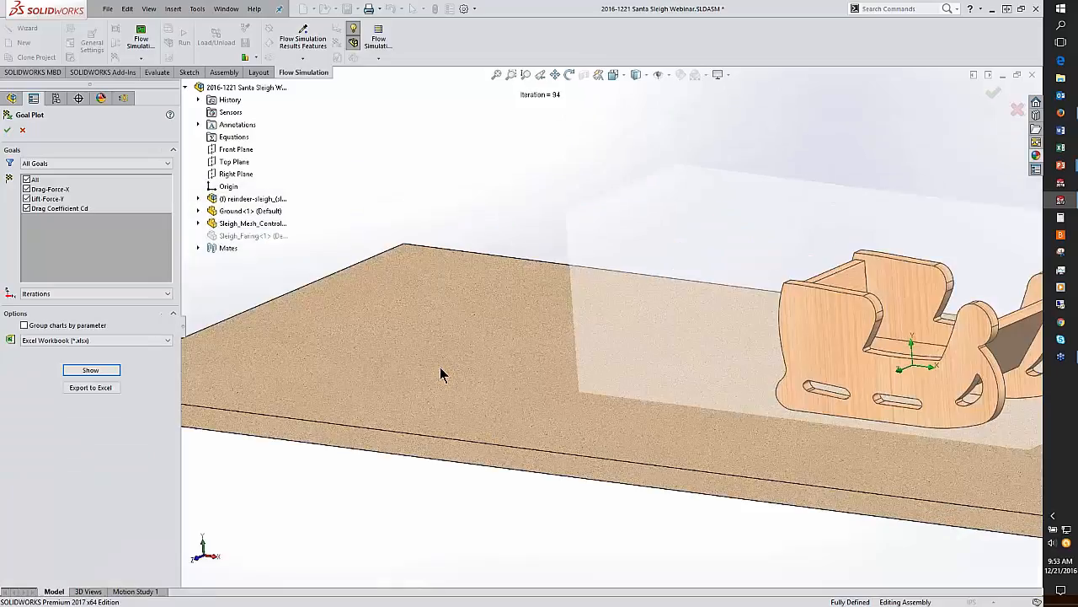
Step: Switch to the presentation and advance to the results summary slide
key(alt+Tab)
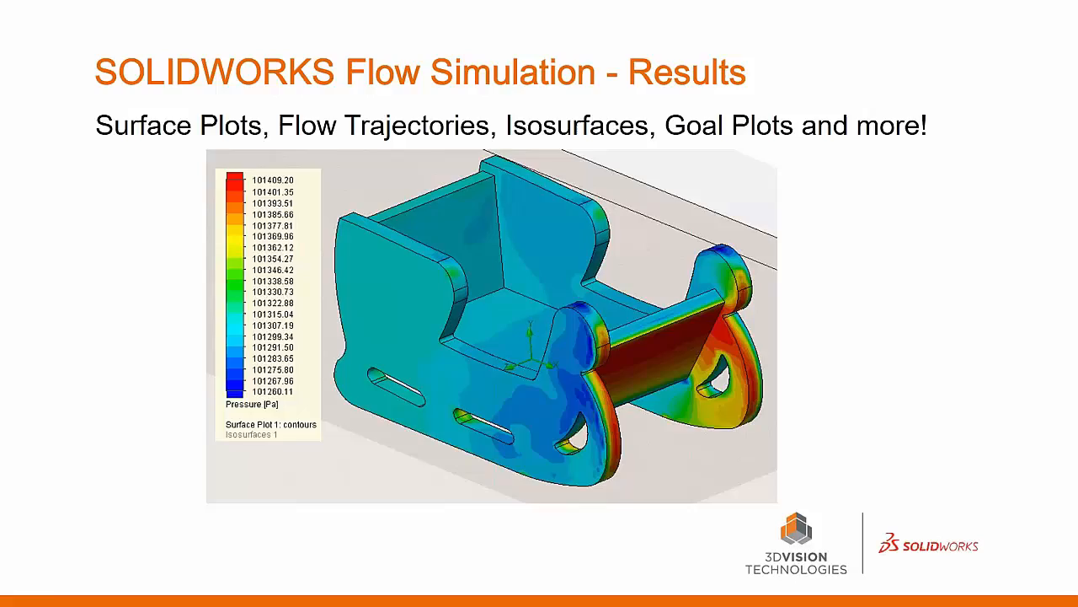
click(127, 307)
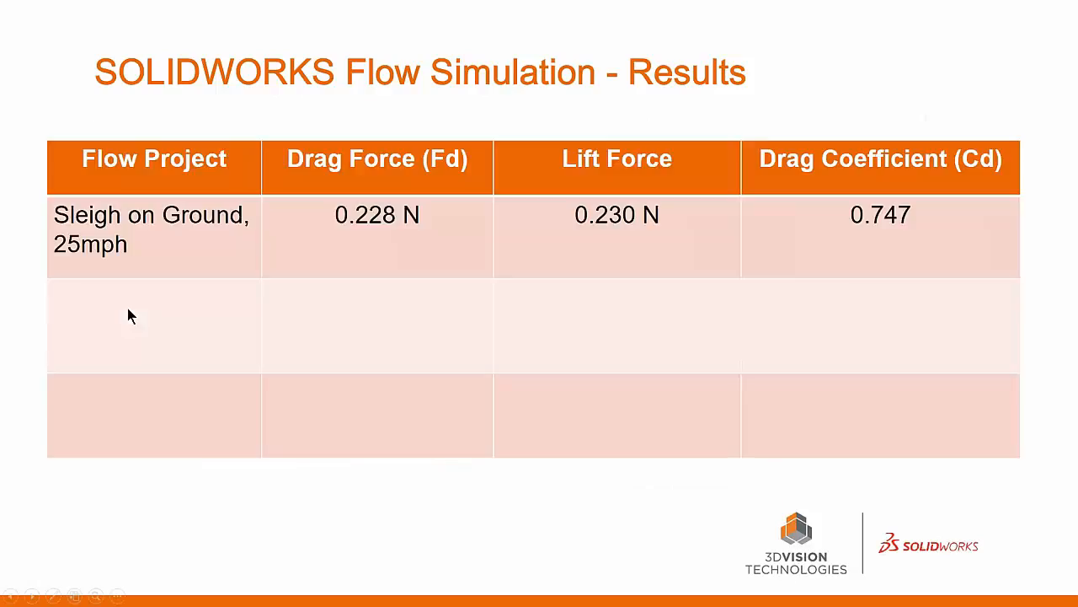
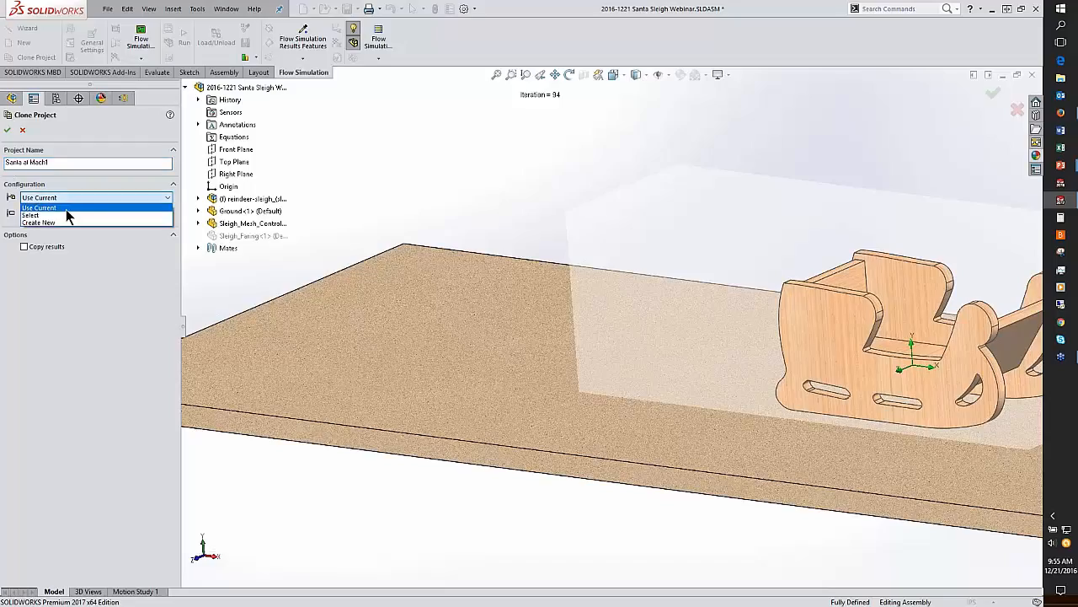
Step: Clone the project as Santa at Mach1 into the Sleigh - Mach1 configuration, resetting the computational domain and mesh settings
click(65, 213)
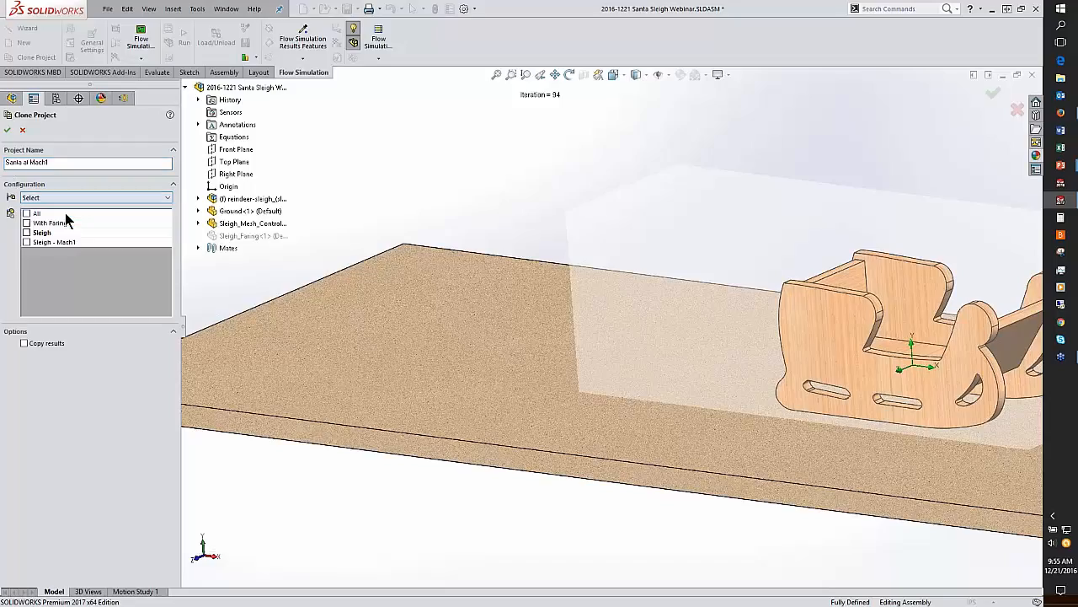
click(26, 242)
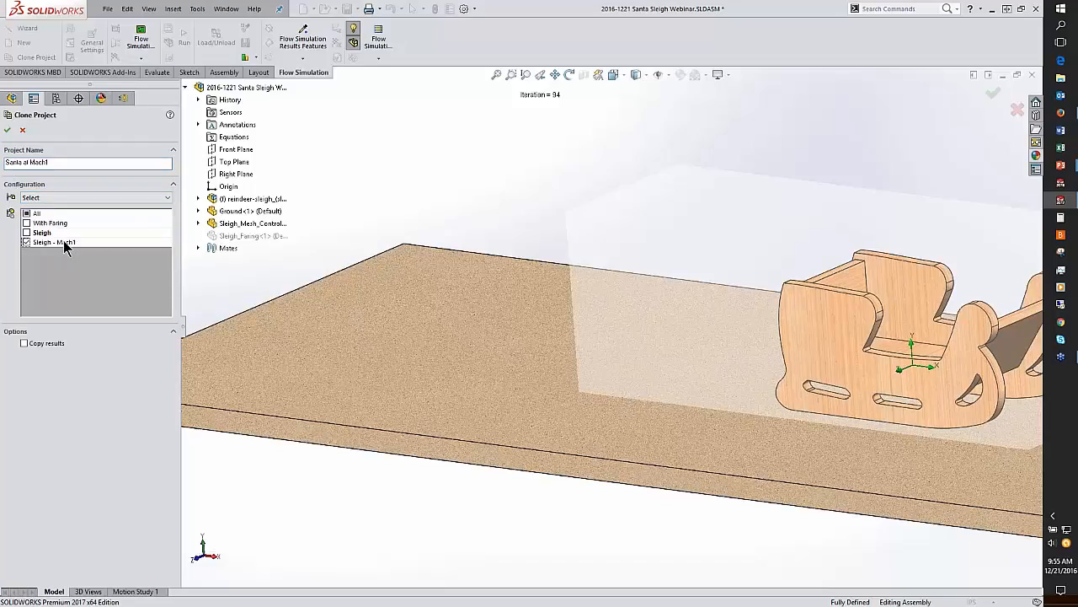
click(7, 130)
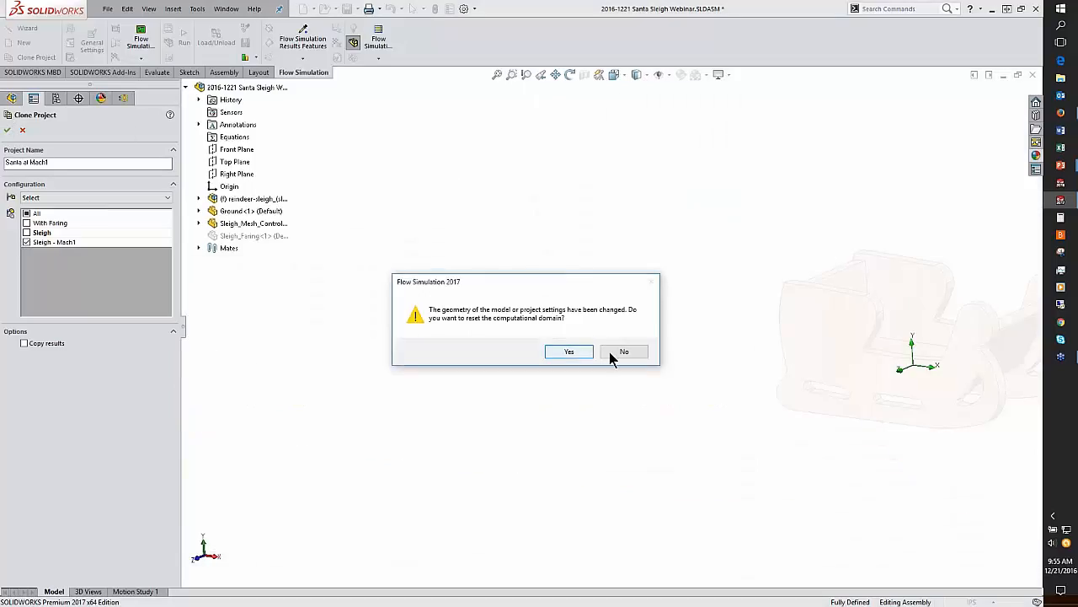
click(578, 352)
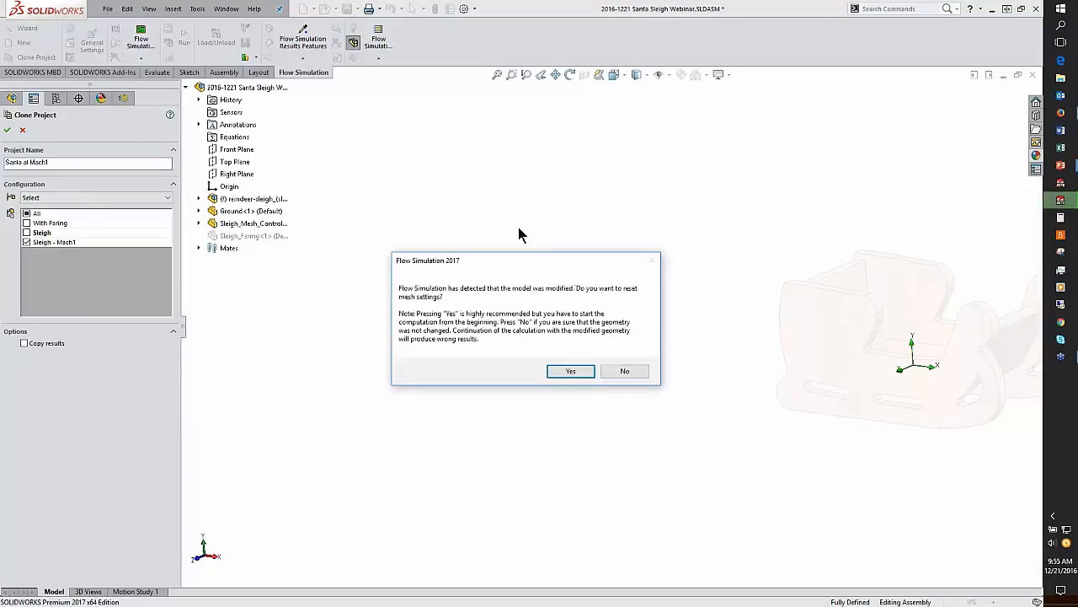
click(575, 372)
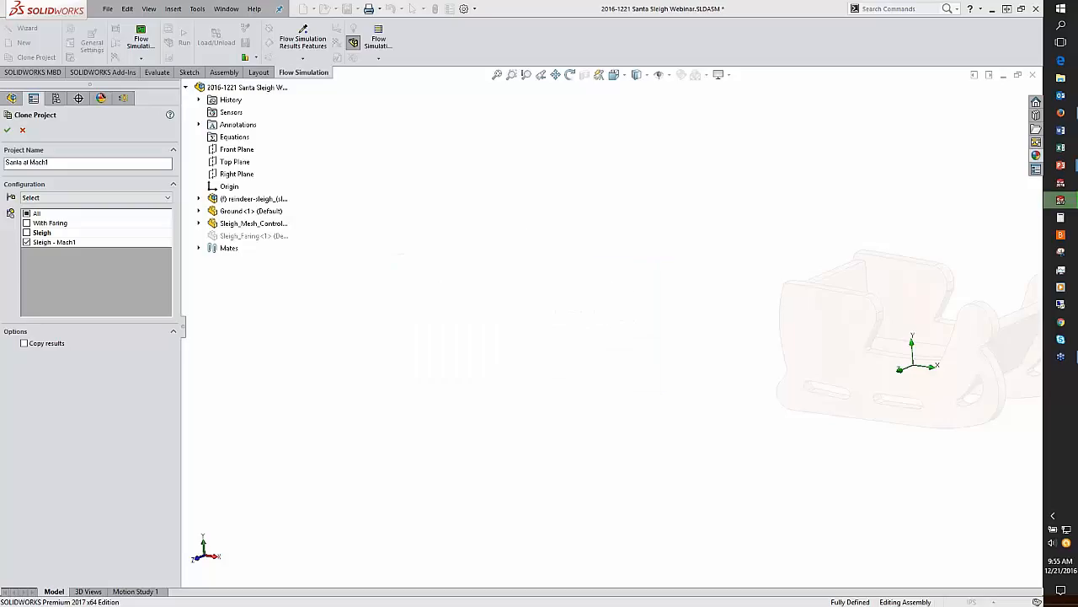
click(576, 381)
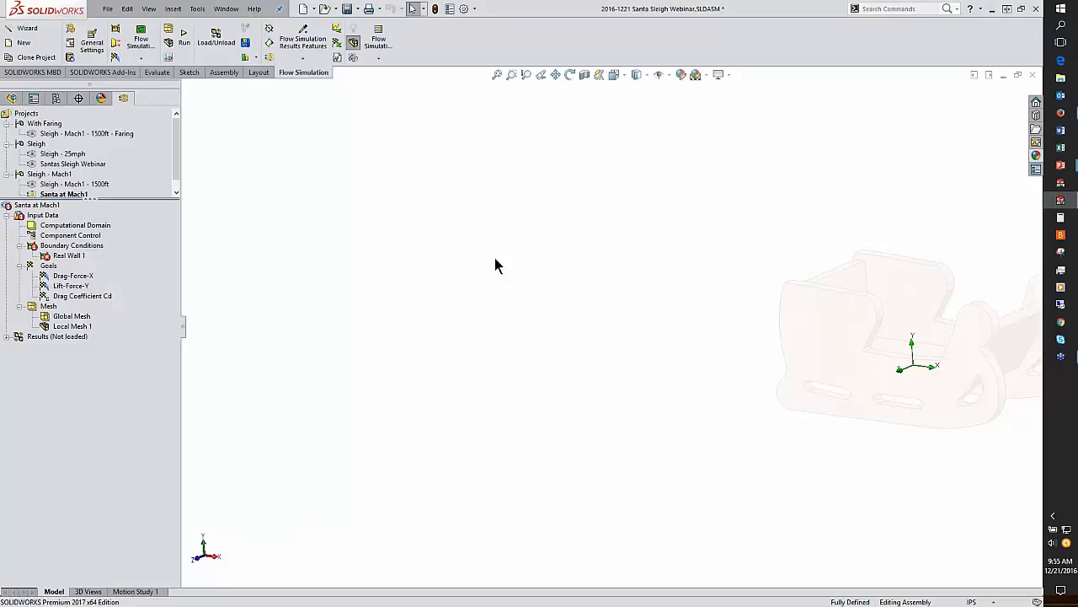
Step: Delete the Real Wall 1 boundary condition from the cloned project
click(635, 183)
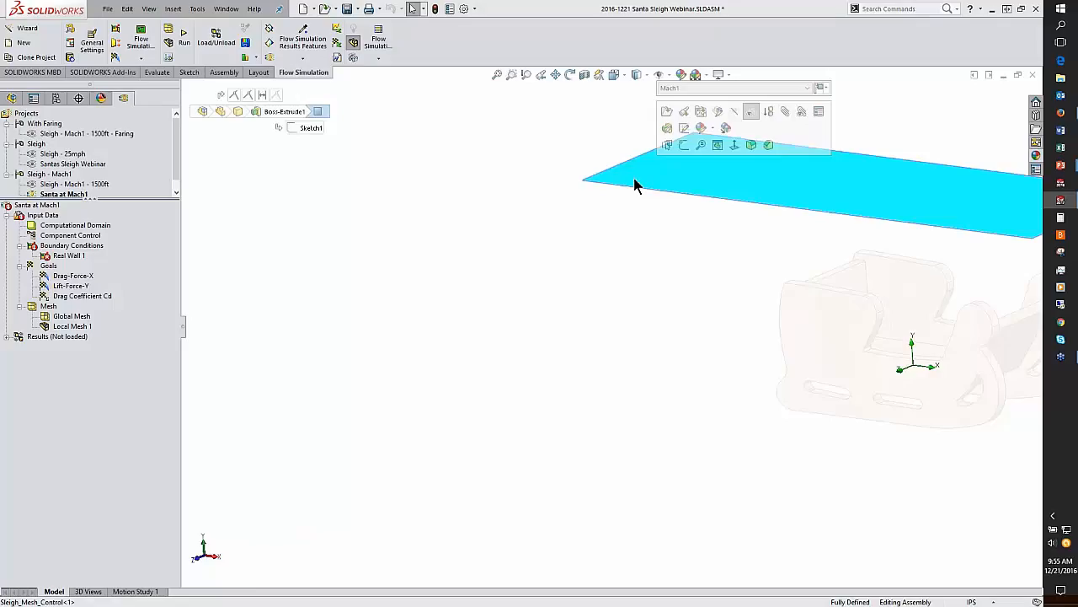
click(463, 187)
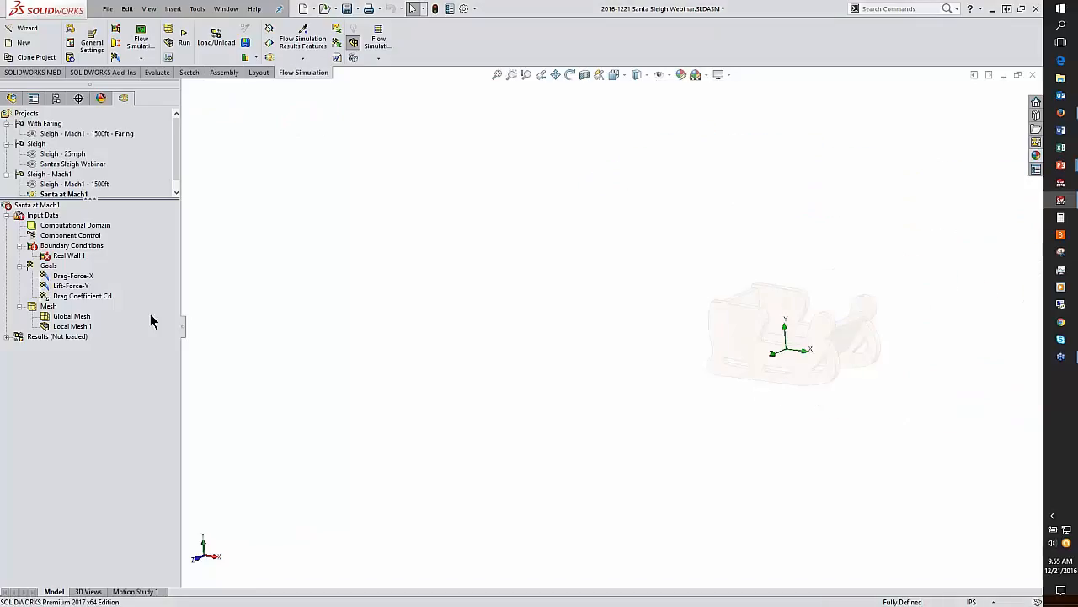
right_click(61, 256)
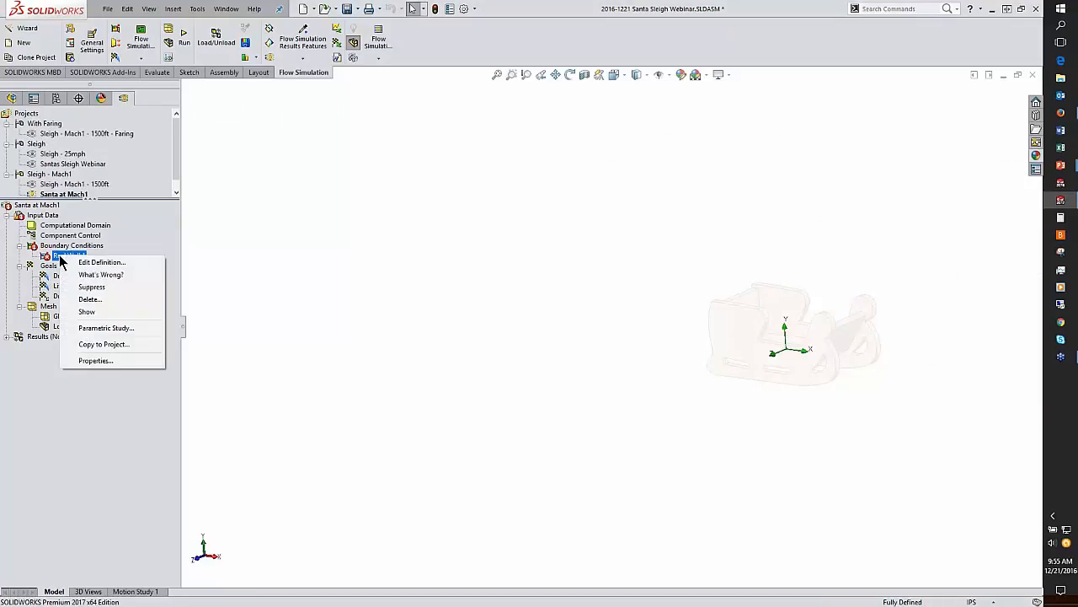
click(87, 299)
click(600, 279)
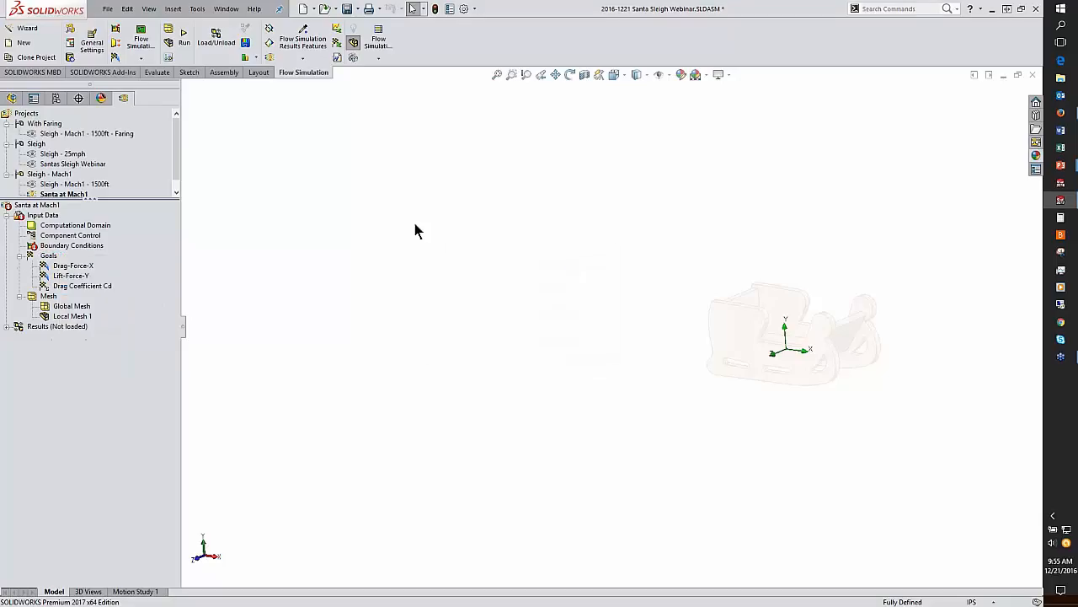
Step: Rebuild the Santa at Mach1 project
right_click(52, 205)
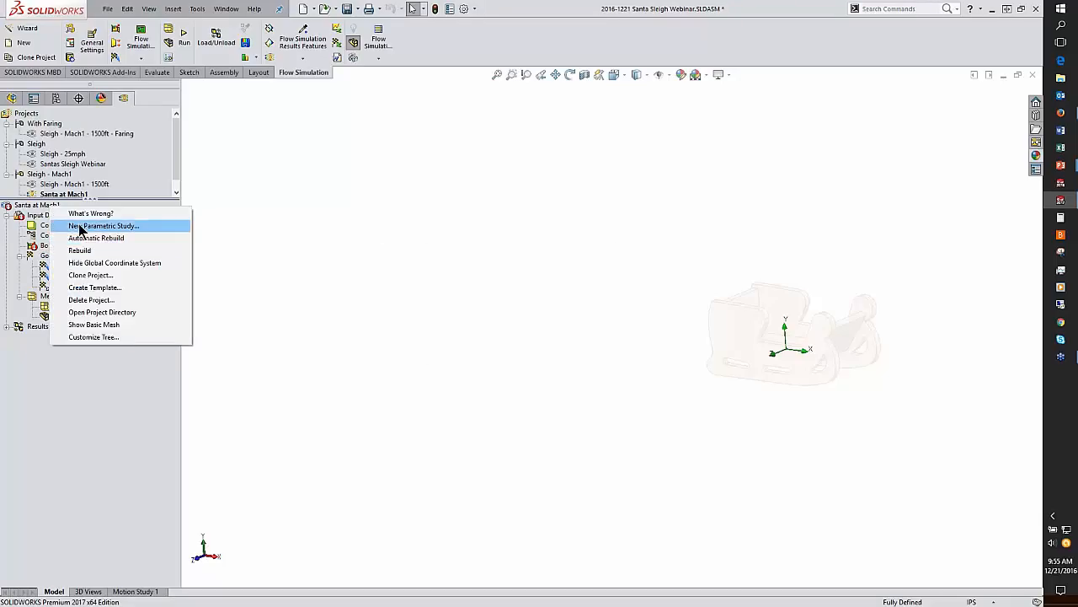
click(87, 248)
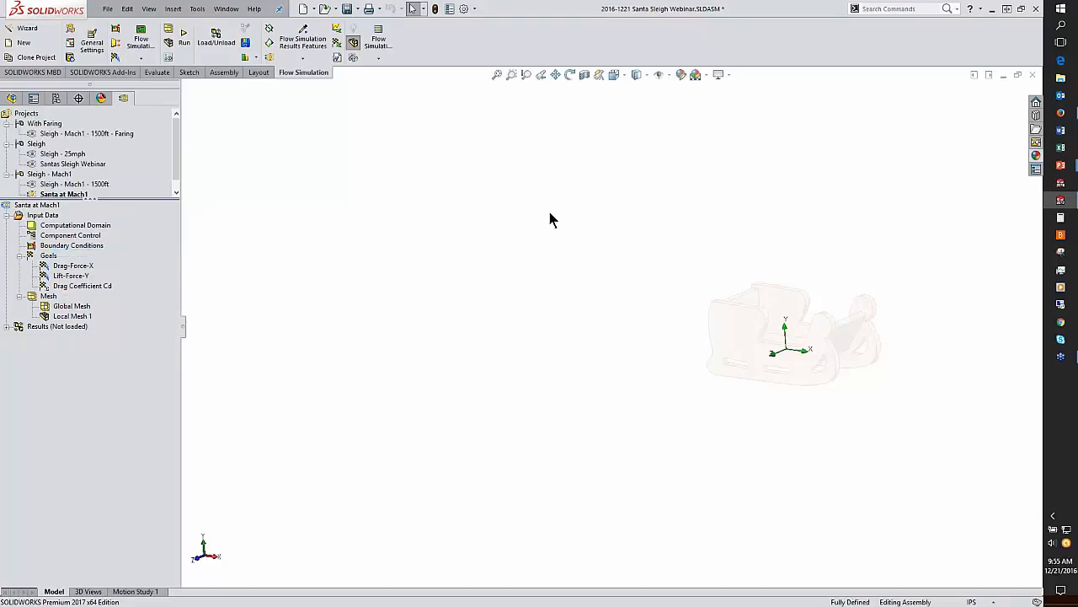
scroll(737, 225, up, 6)
scroll(675, 347, down, 4)
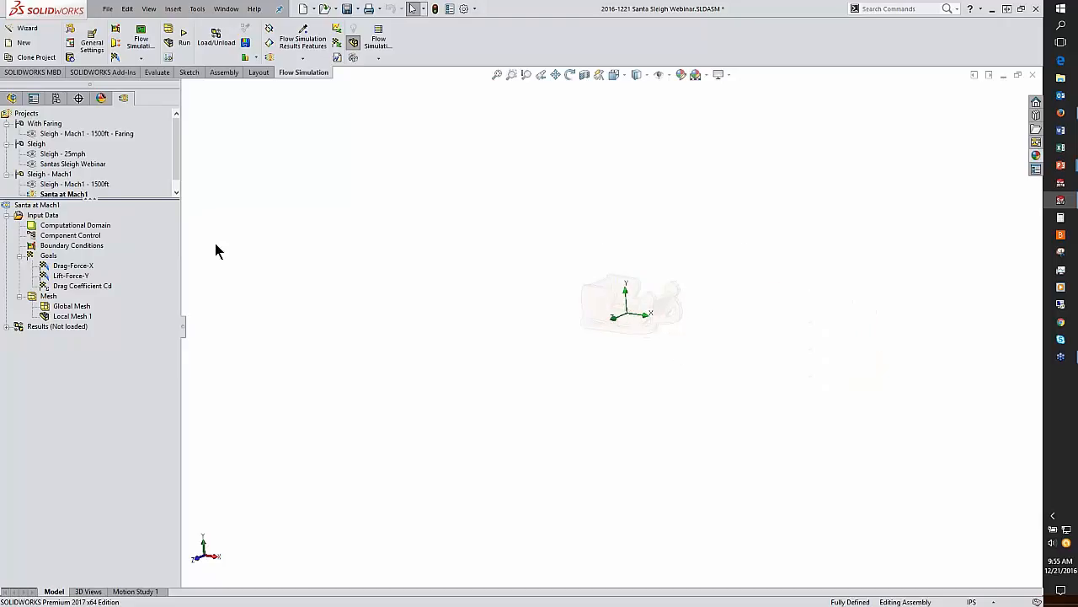
Step: Hide the Sleigh_Mesh_Control component in the assembly and zoom to fit the sleigh
click(12, 97)
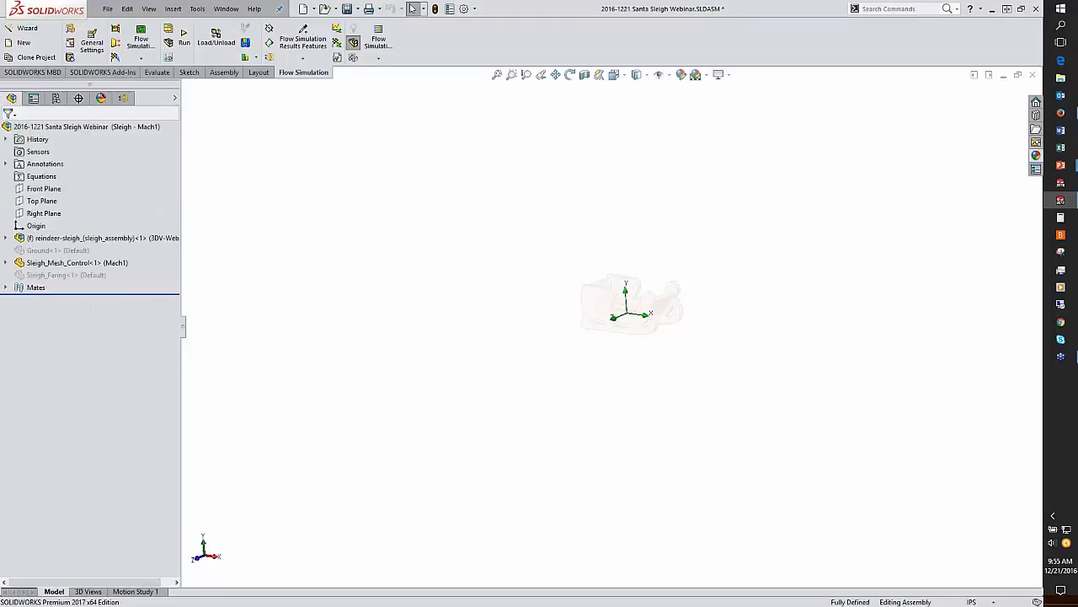
click(115, 262)
click(208, 223)
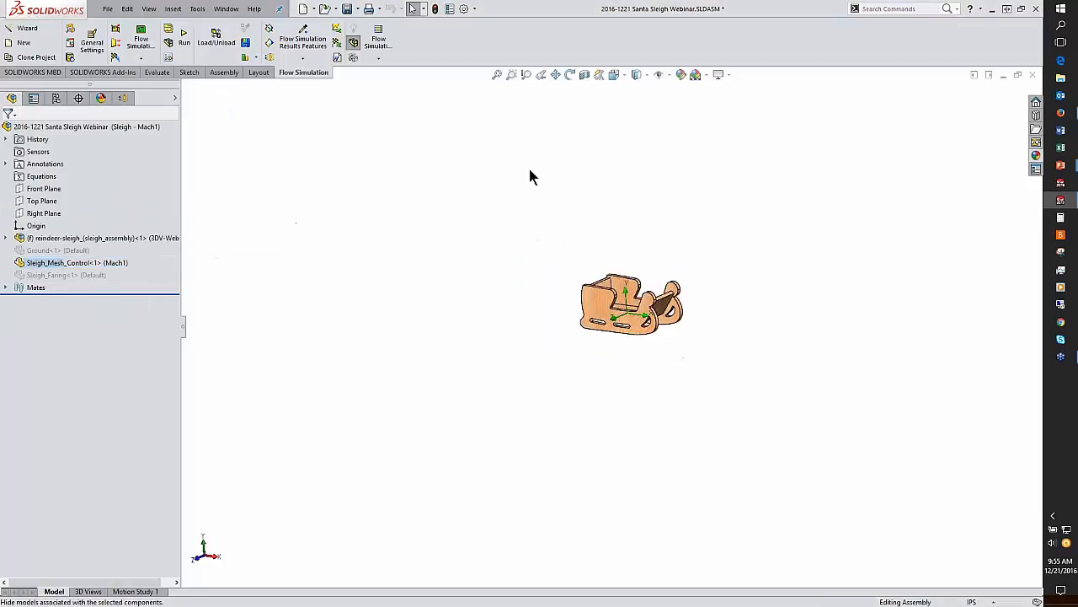
click(498, 75)
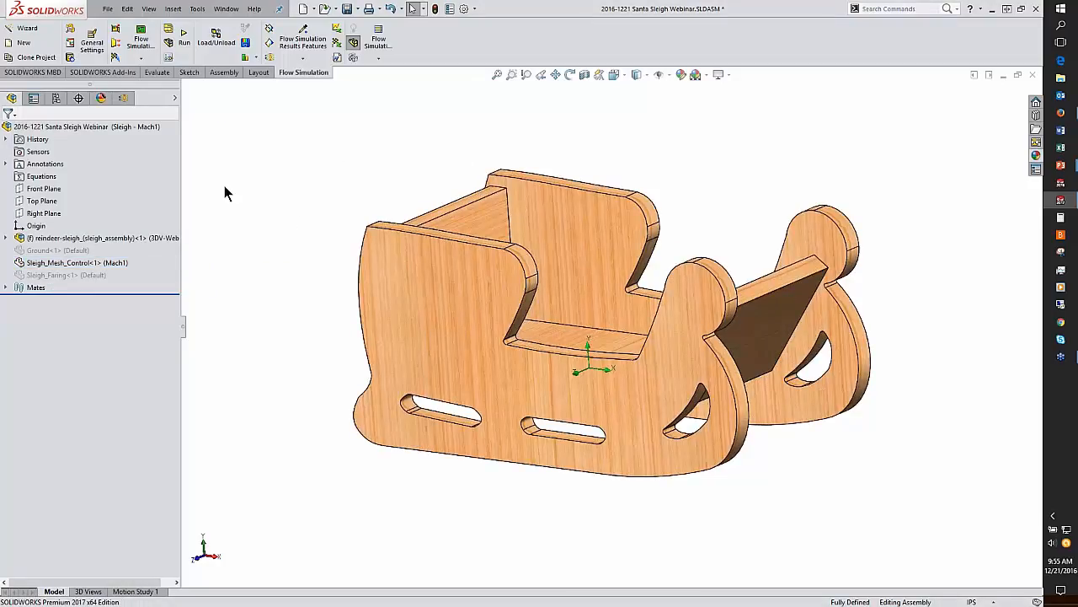
click(128, 98)
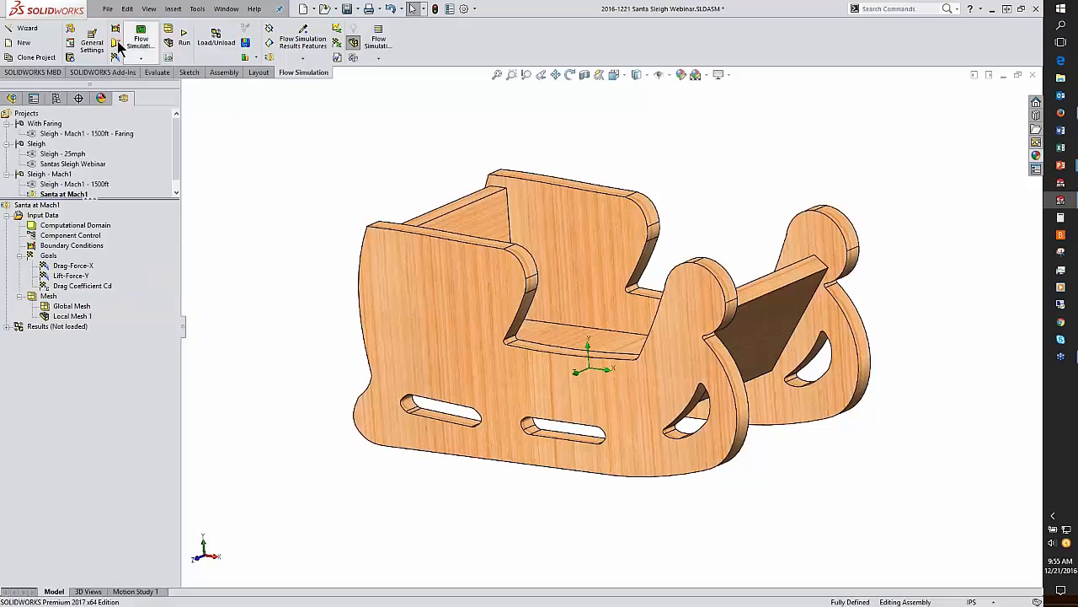
Step: Set the initial ambient pressure to 96000 Pa in the project's General Settings
click(92, 40)
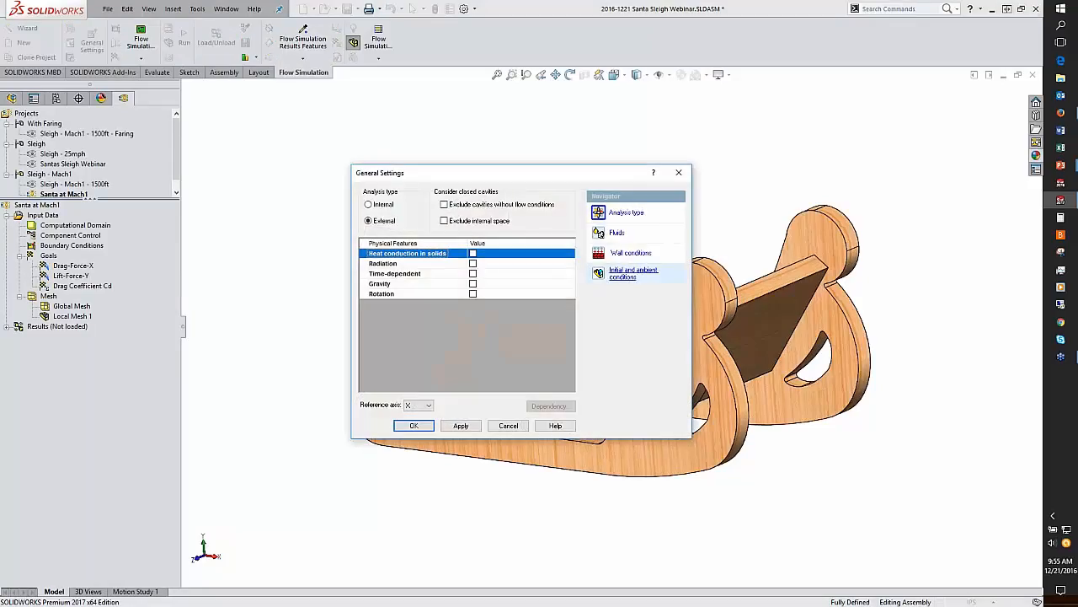
click(624, 272)
click(519, 239)
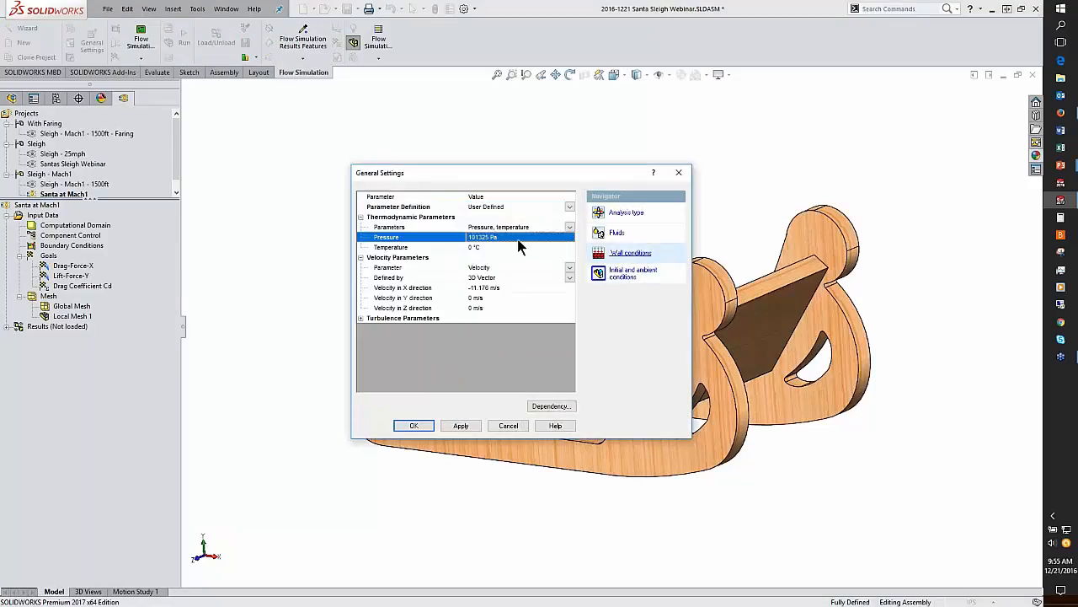
text(93600)
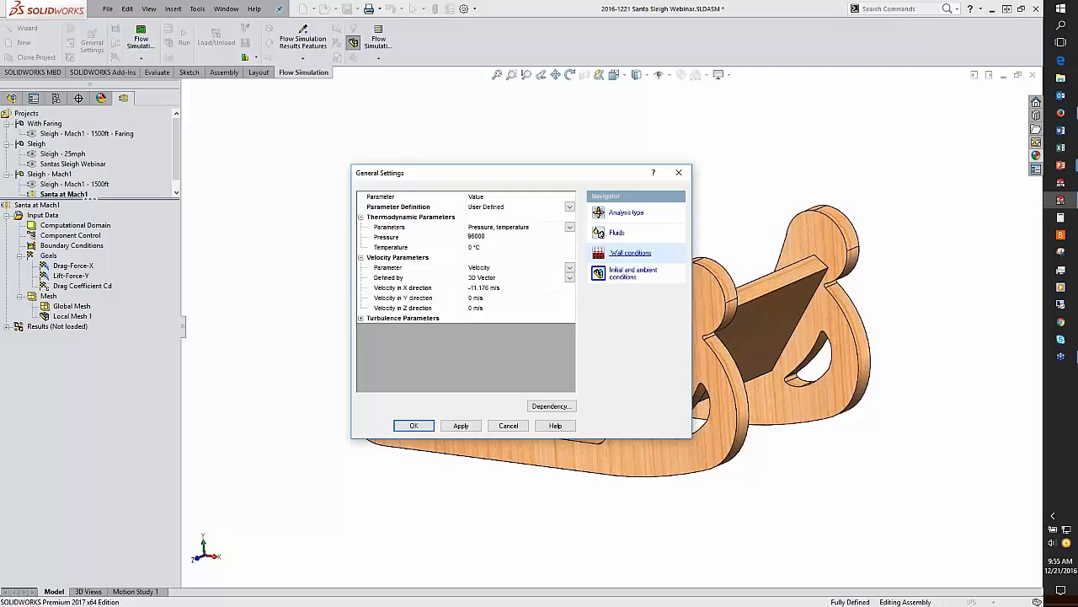
key(Return)
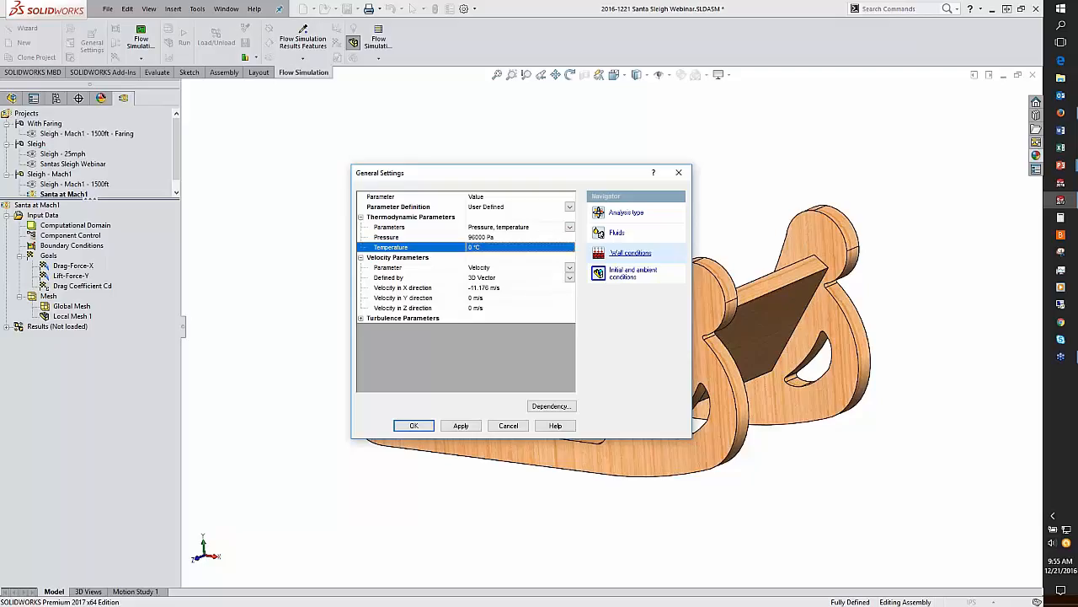
Step: Set the velocity in X direction to -335 m/s and apply the general settings
key(Down)
key(Down)
key(Down)
key(Down)
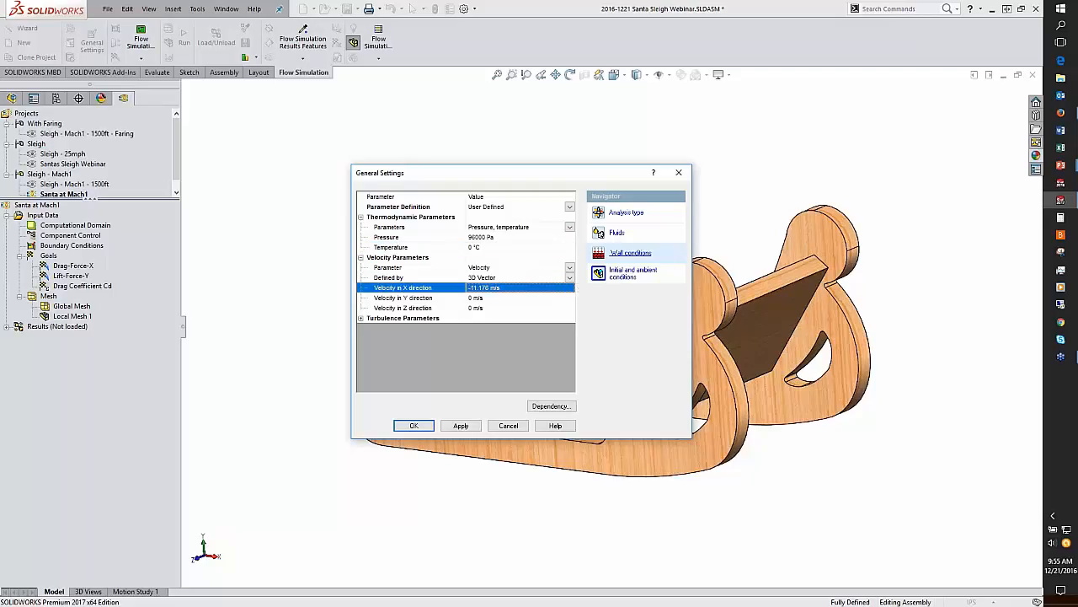
click(512, 289)
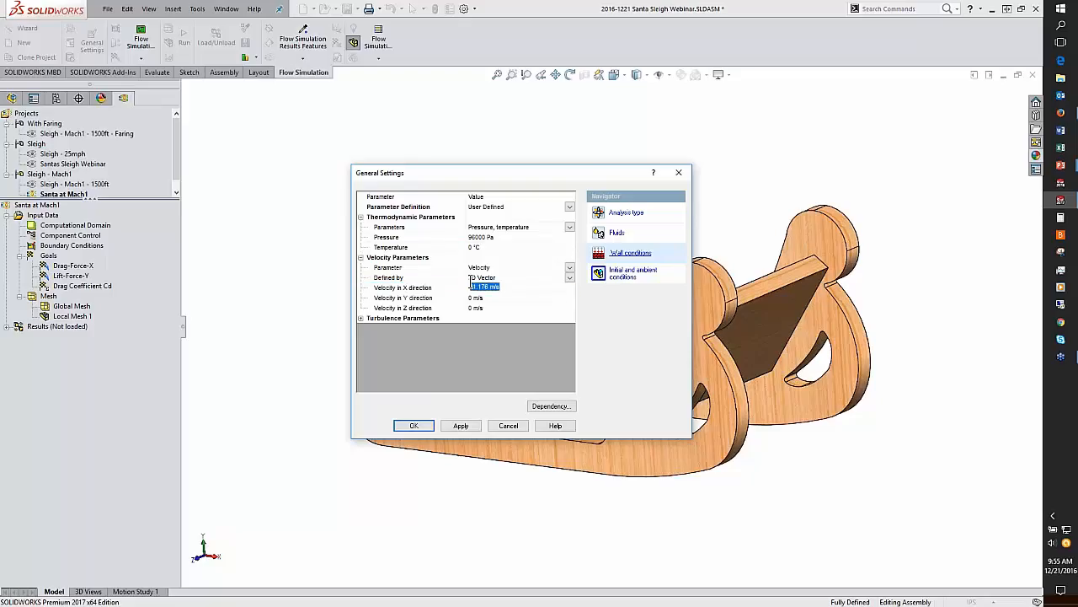
key(BackSpace)
text(-335)
key(Down)
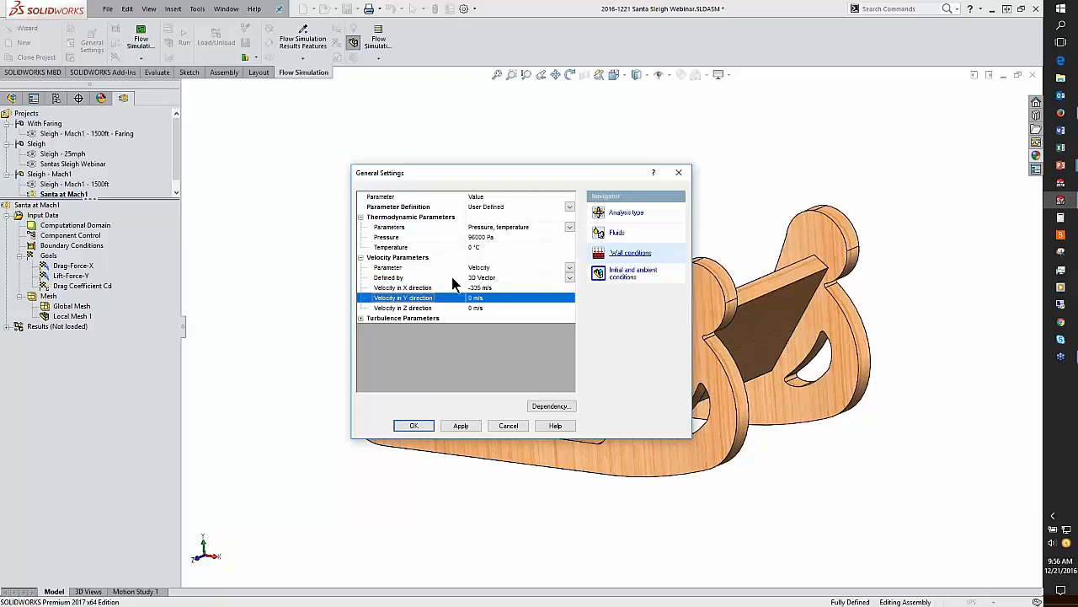
click(461, 426)
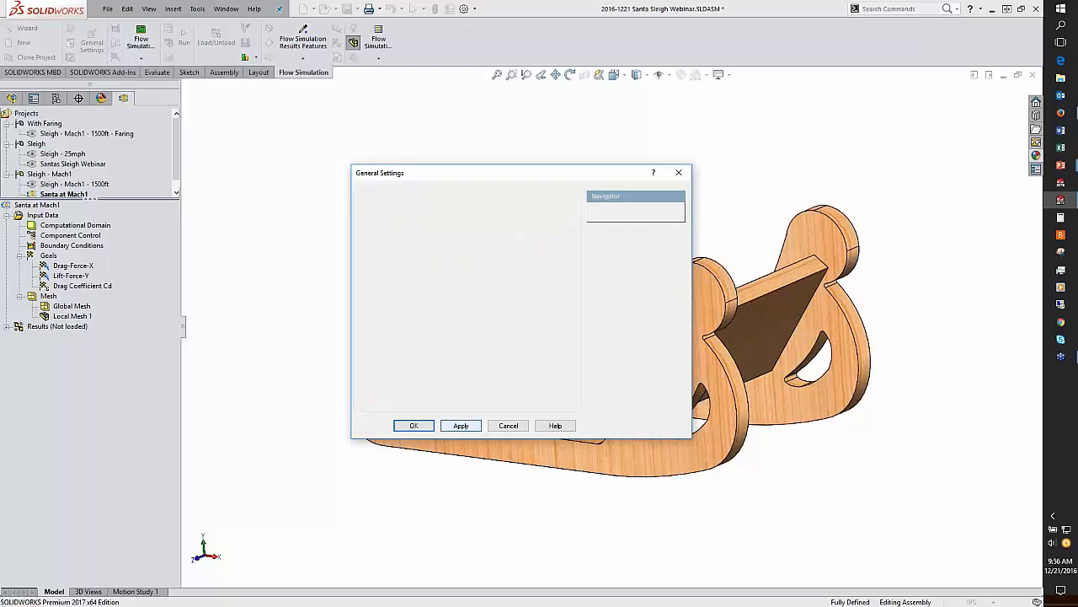
click(413, 426)
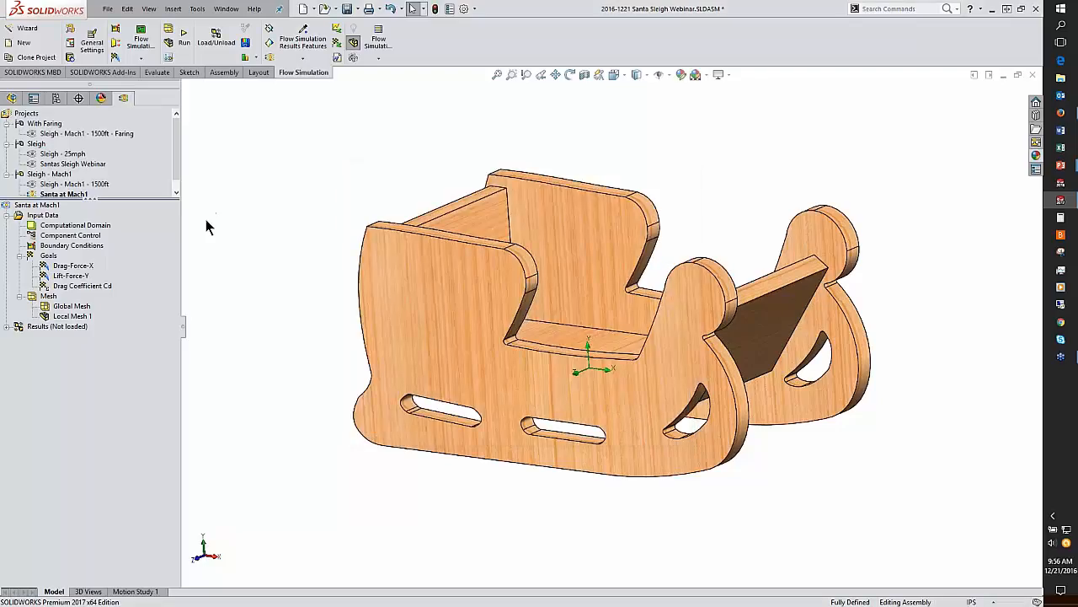
Step: Review the drag, lift and drag coefficient goals and the computational domain around the sleigh
click(63, 266)
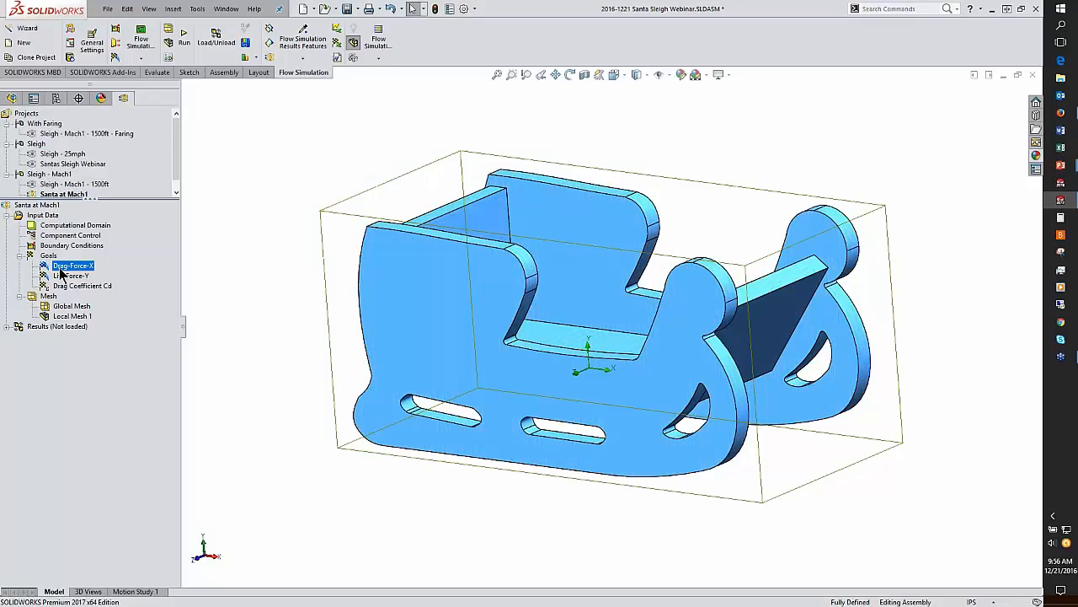
click(69, 276)
click(91, 287)
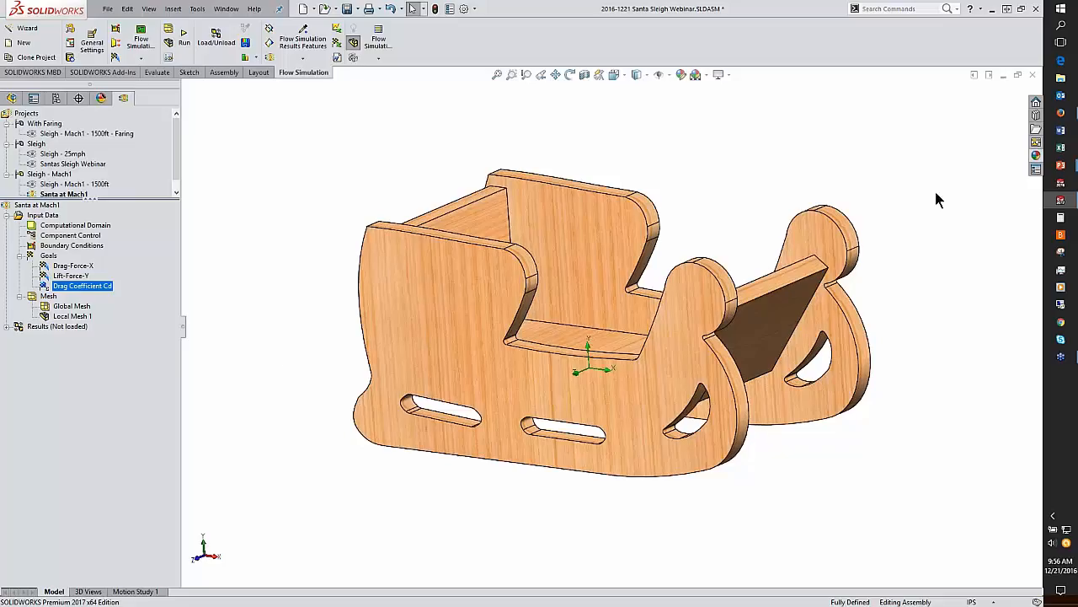
scroll(383, 283, up, 3)
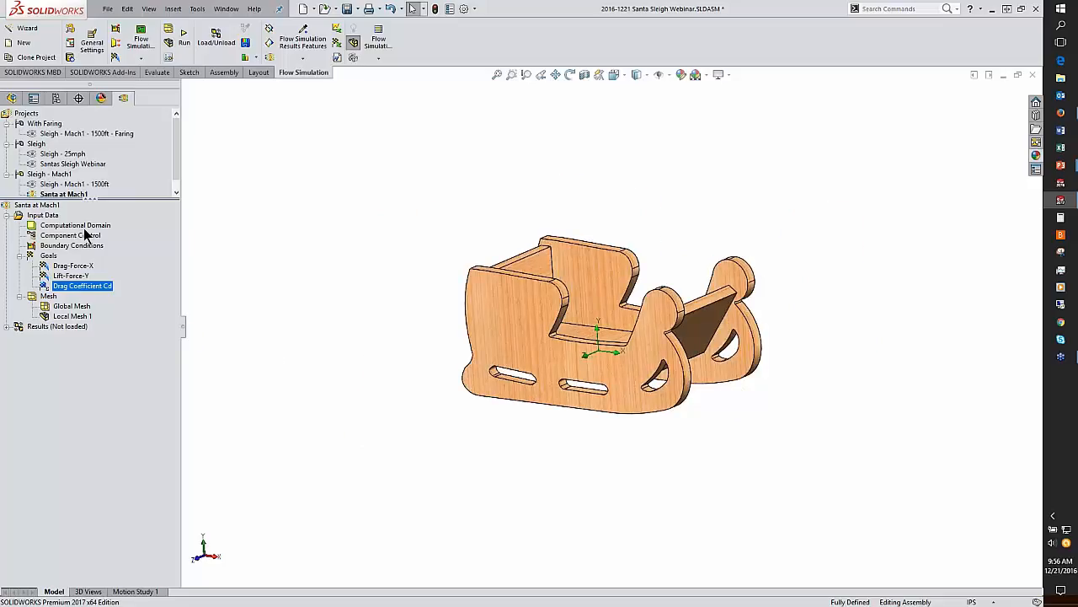
click(81, 228)
scroll(484, 277, up, 5)
middle_drag(573, 337, 571, 309)
click(305, 257)
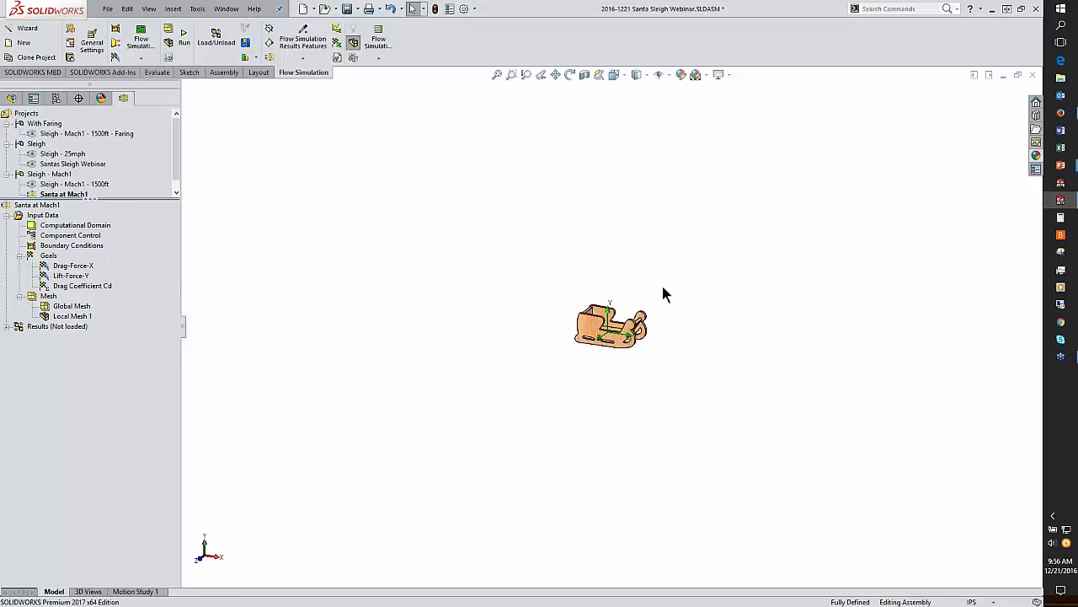
Step: Run a new calculation of the Santa at Mach1 project
click(185, 40)
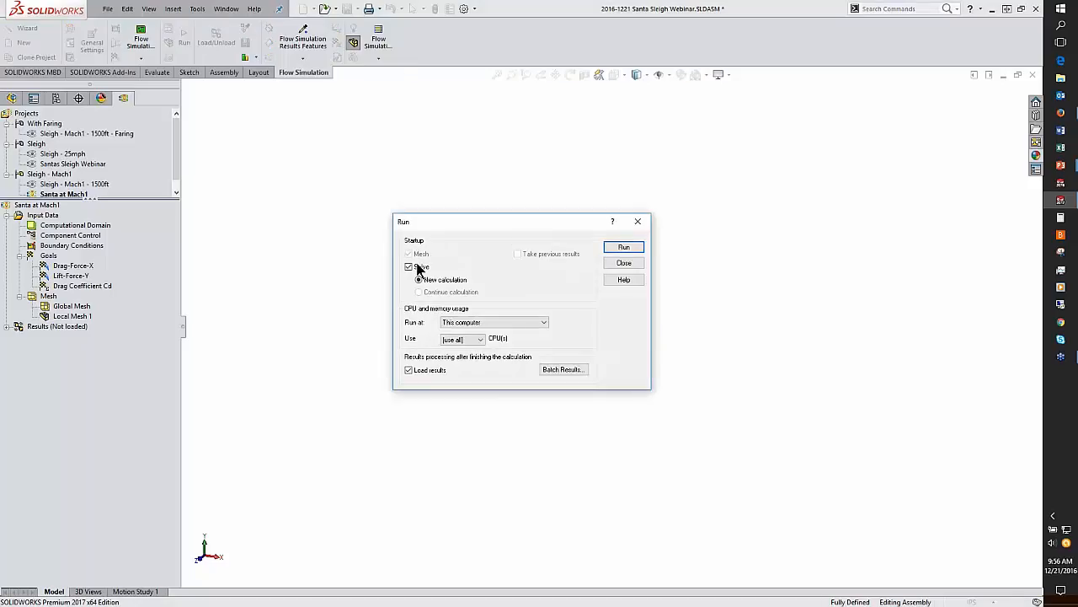
click(623, 248)
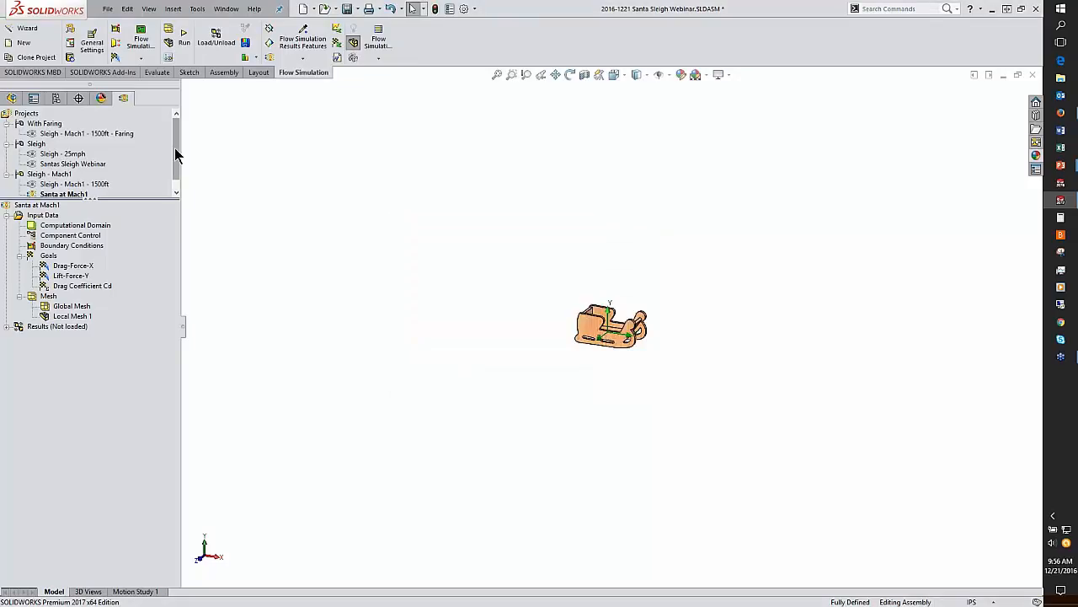
Step: Activate the Sleigh - Mach1 - 1500ft project and switch to the presentation's results slide
double_click(76, 184)
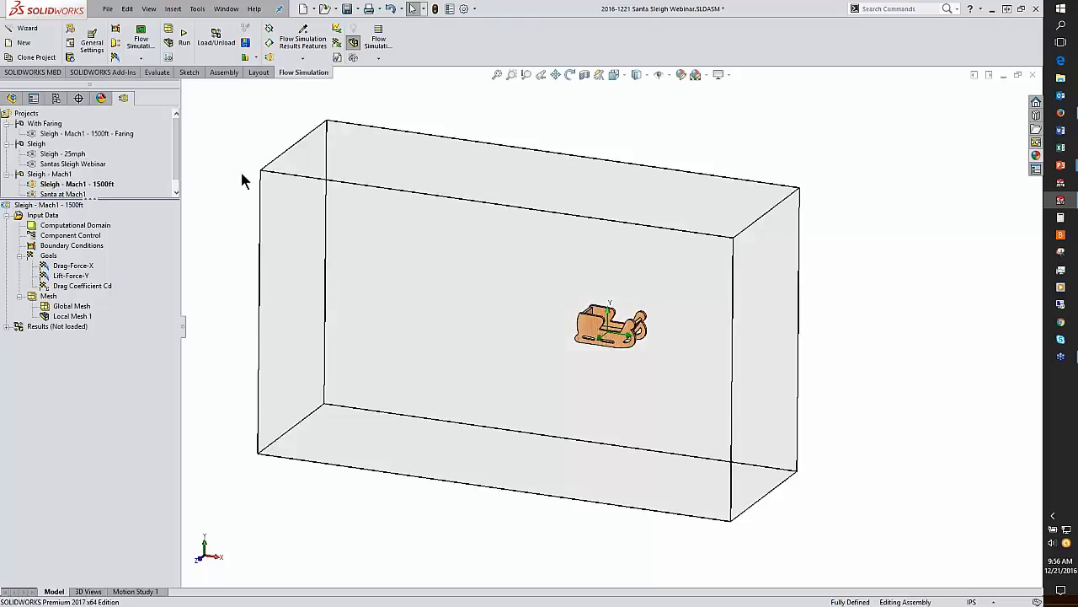
key(alt+Tab)
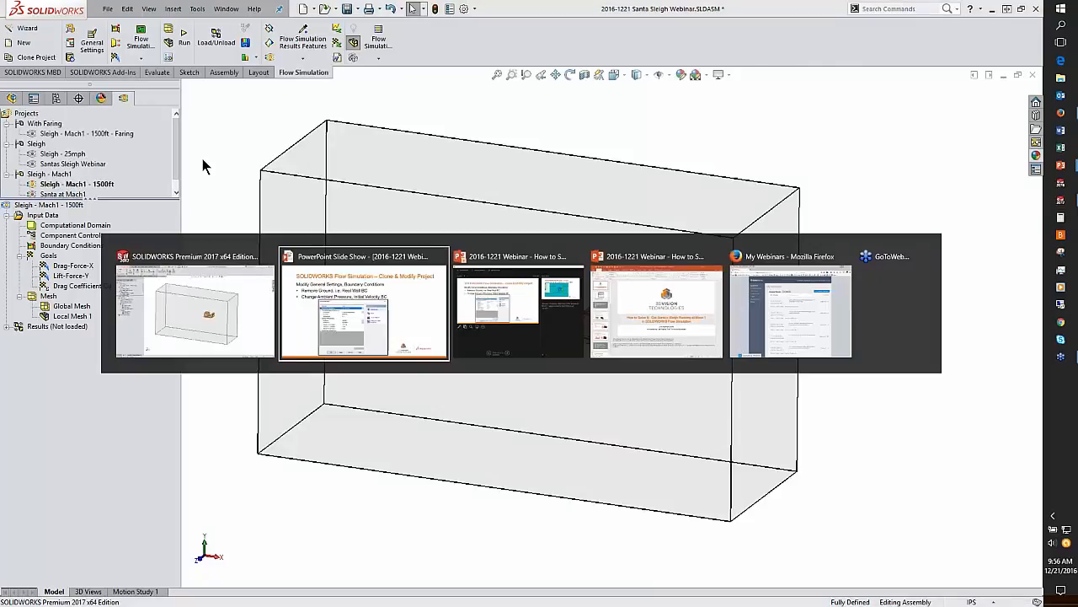
click(858, 257)
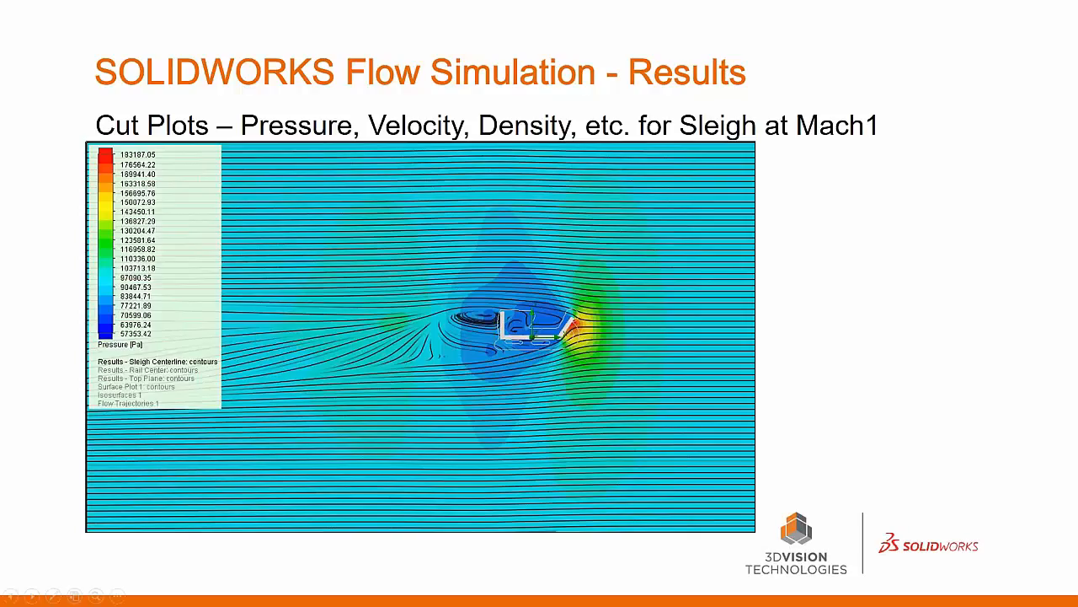
Step: Return to SOLIDWORKS and hide the computational domain of the Sleigh - Mach1 - 1500ft project
key(alt+Tab)
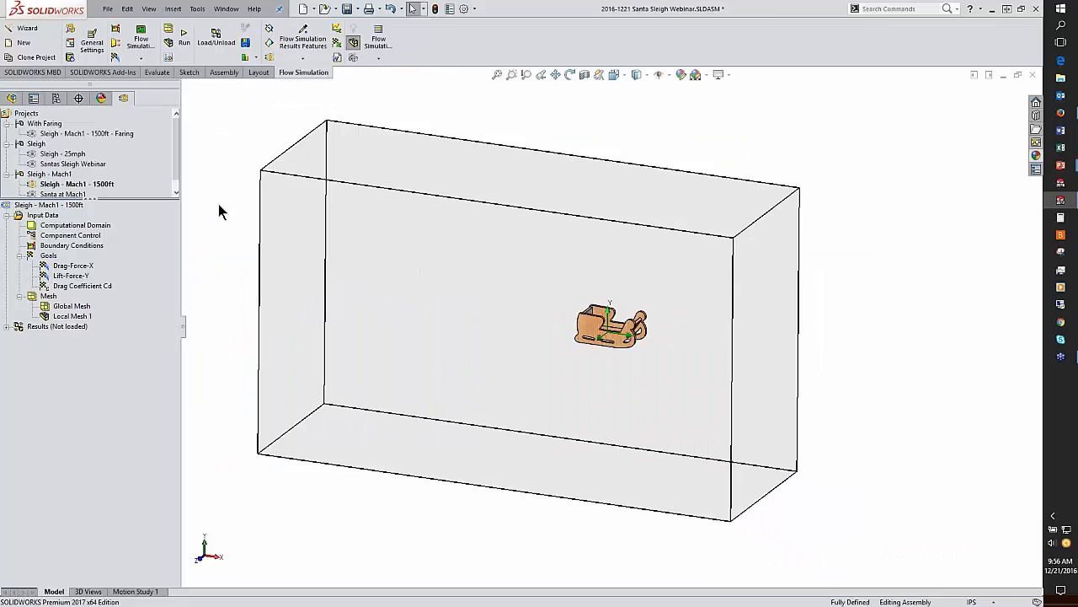
right_click(91, 225)
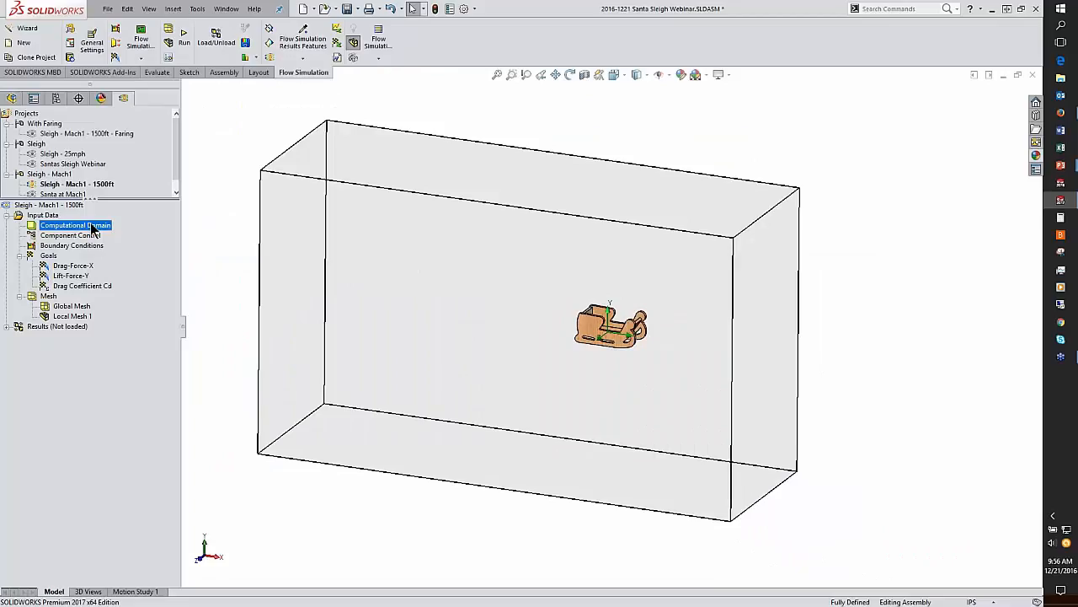
click(117, 242)
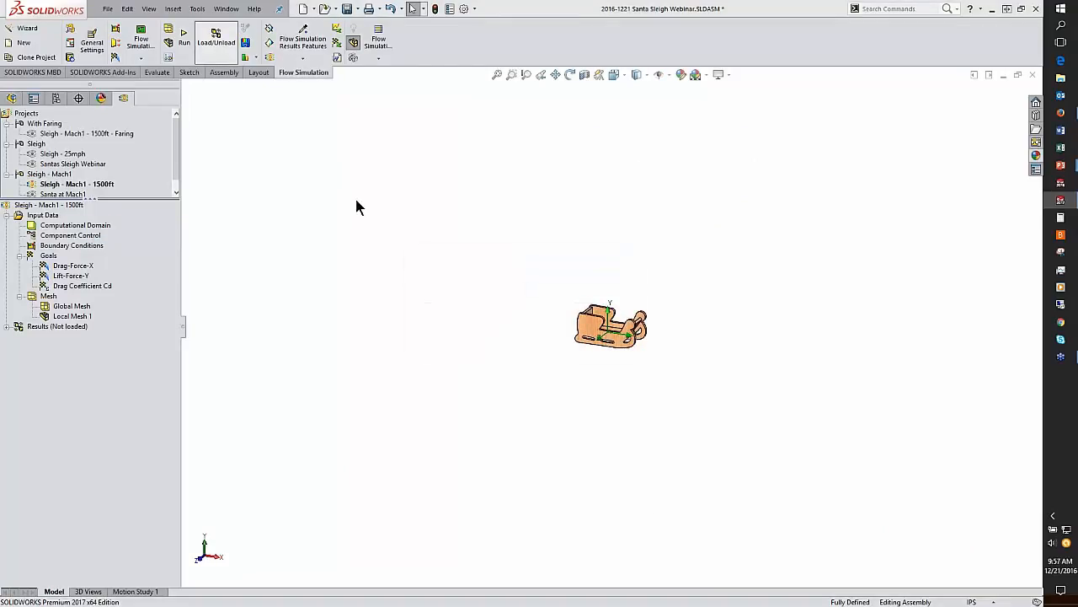
Step: Load the project's results, switch to the saved results view and show the Results - Sleigh Centerline cut plot
click(8, 326)
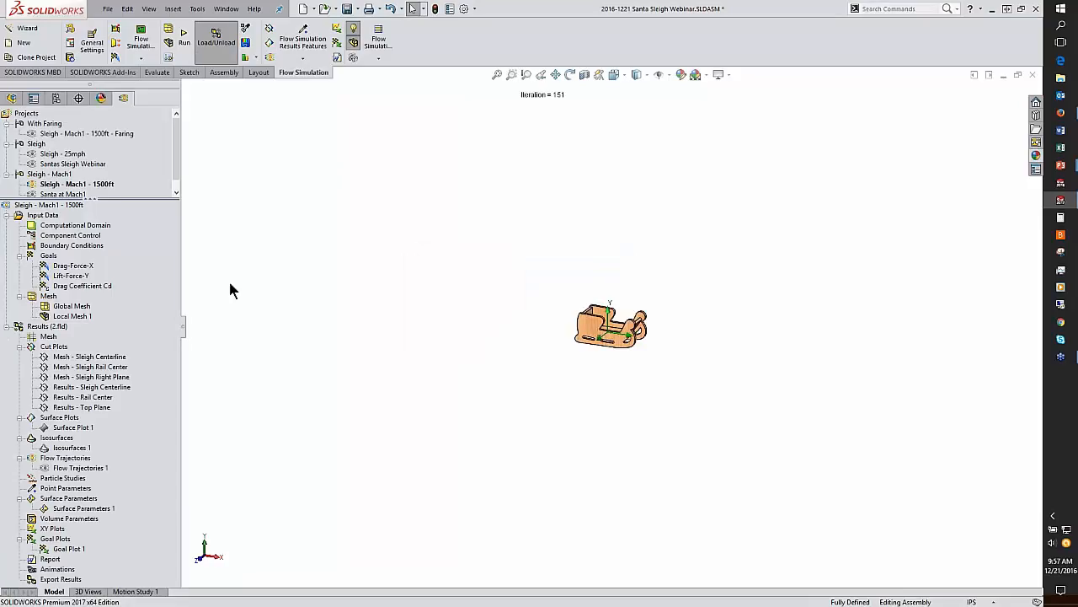
key(space)
click(392, 343)
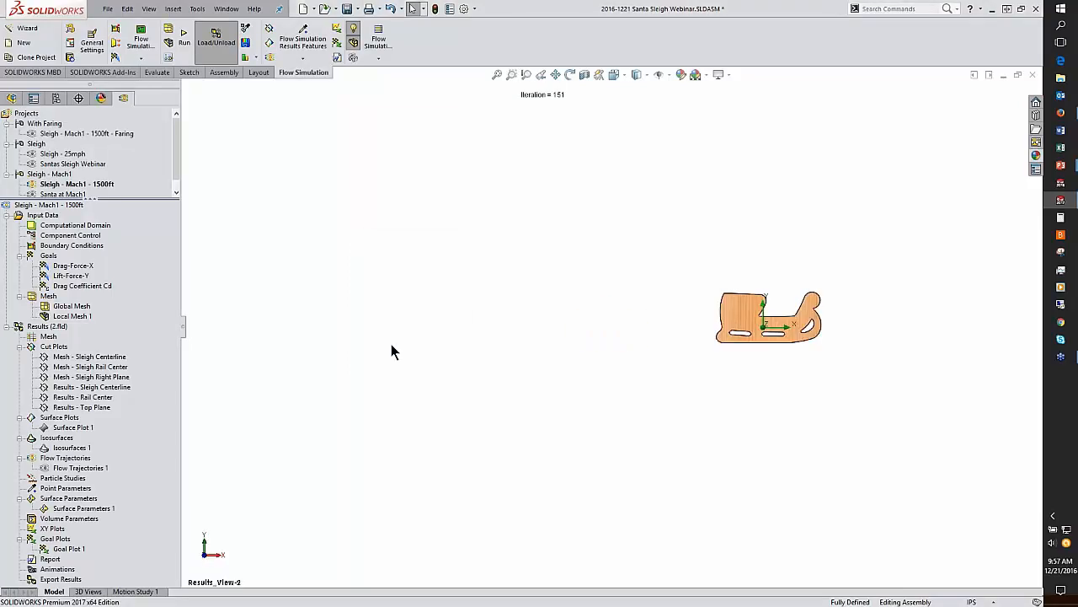
right_click(100, 388)
click(116, 413)
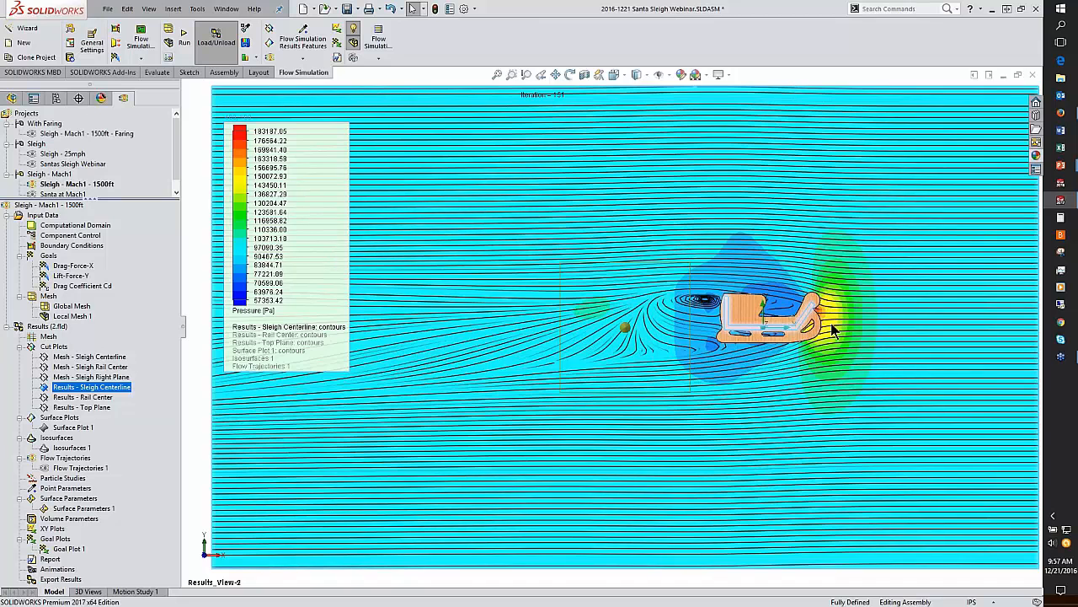
Step: Orient to the front view, zoom in on the sleigh and change the cut plot's displayed parameter to Velocity
key(ctrl+1)
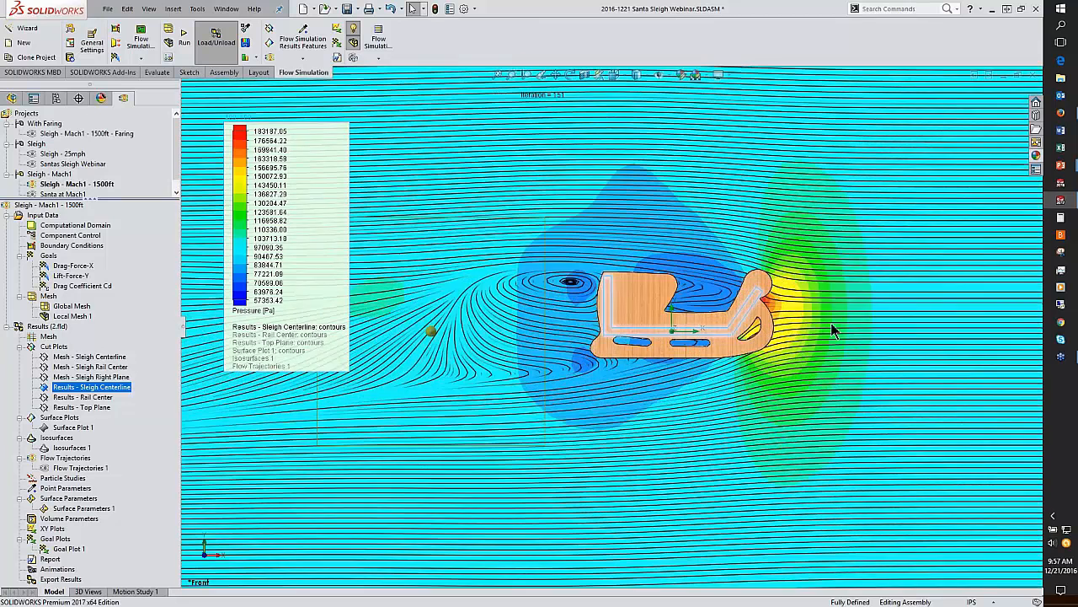
scroll(830, 323, down, 2)
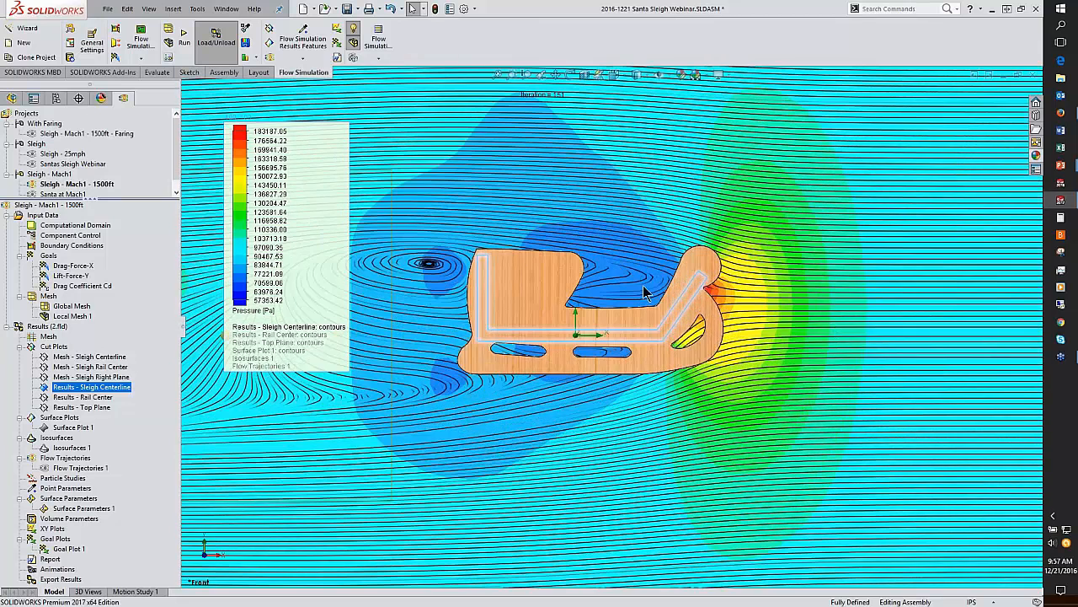
middle_drag(608, 291, 578, 298)
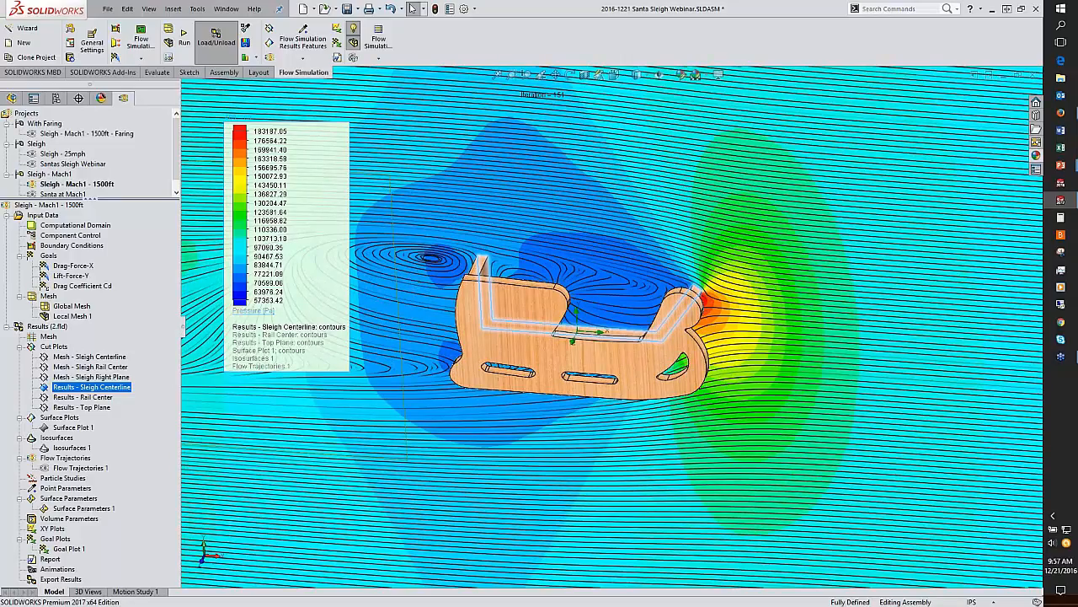
click(253, 310)
click(252, 355)
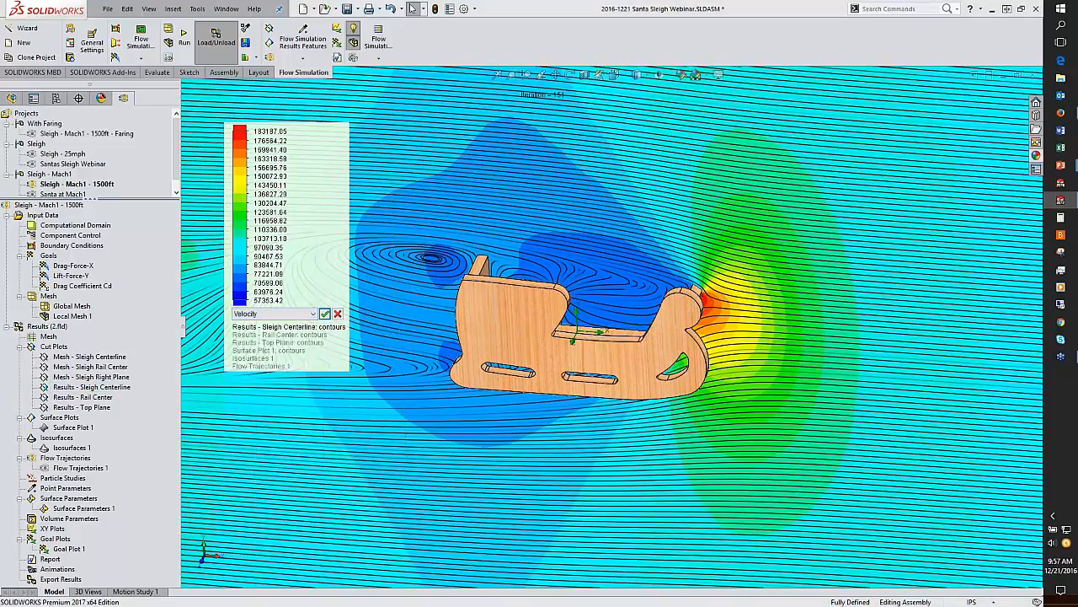
click(325, 313)
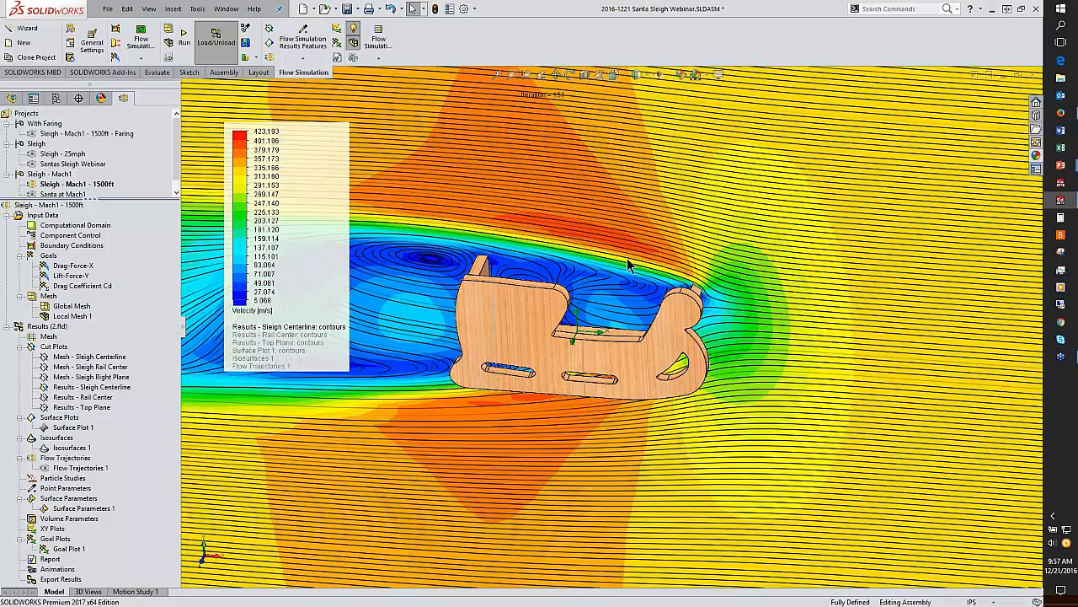
Step: Return to the saved results view and change the cut plot's displayed parameter back to Pressure
key(f)
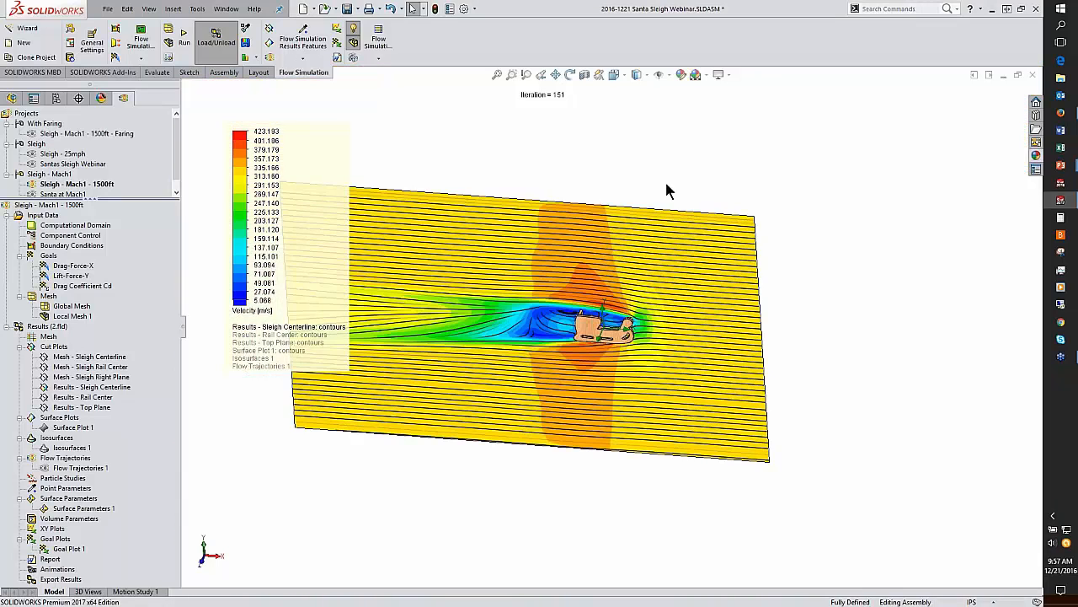
key(space)
click(654, 296)
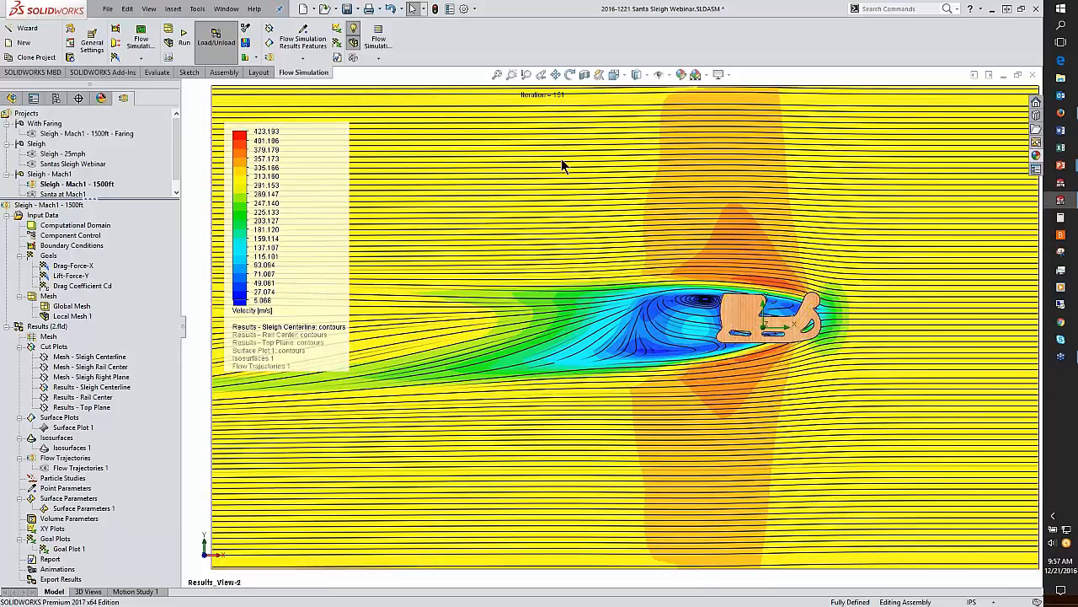
click(259, 311)
click(248, 333)
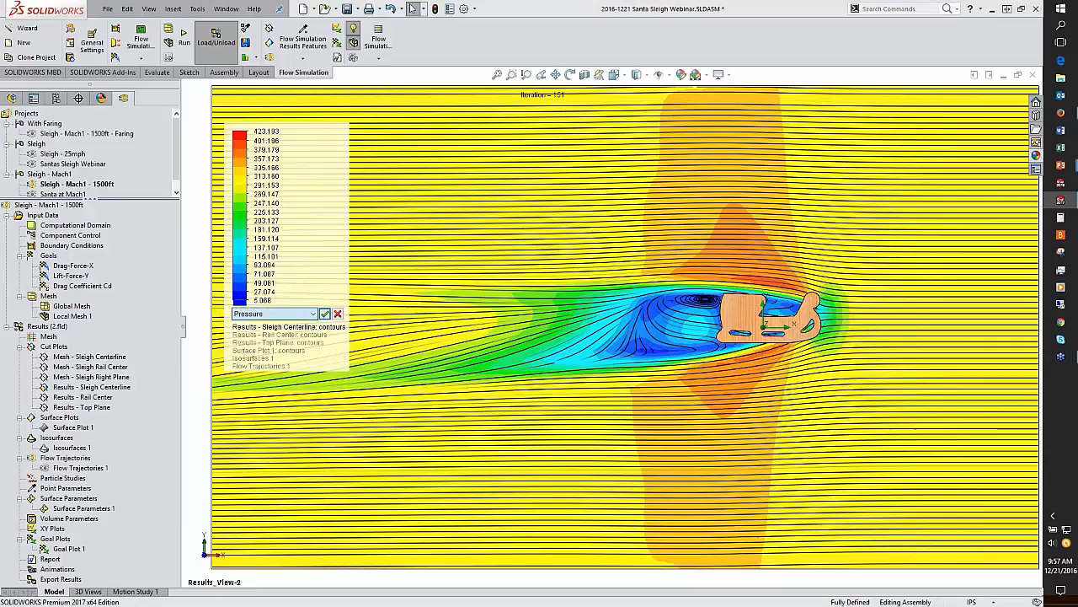
click(325, 314)
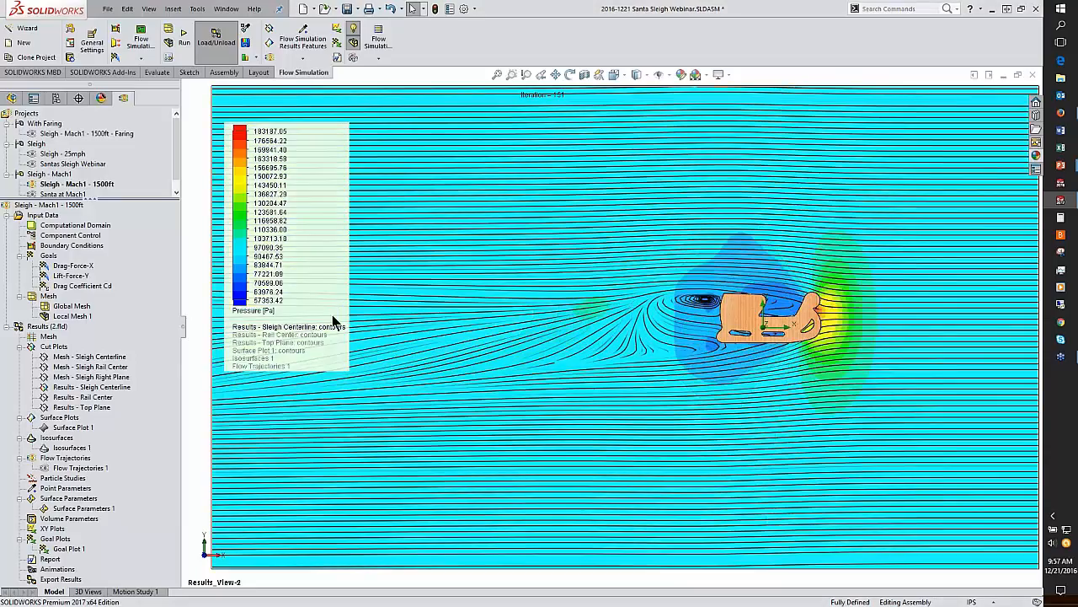
Step: Hide the Results - Sleigh Centerline cut plot
click(73, 388)
right_click(73, 393)
click(126, 428)
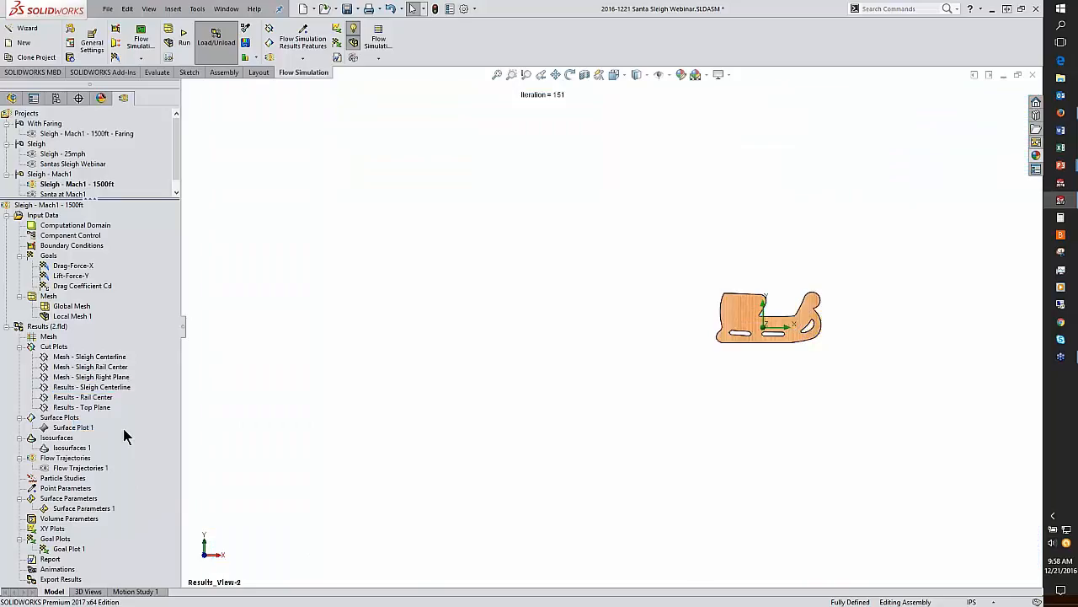
Step: Show Goal Plot 1 for all goals over iterations, review the summary table, then close it
double_click(59, 549)
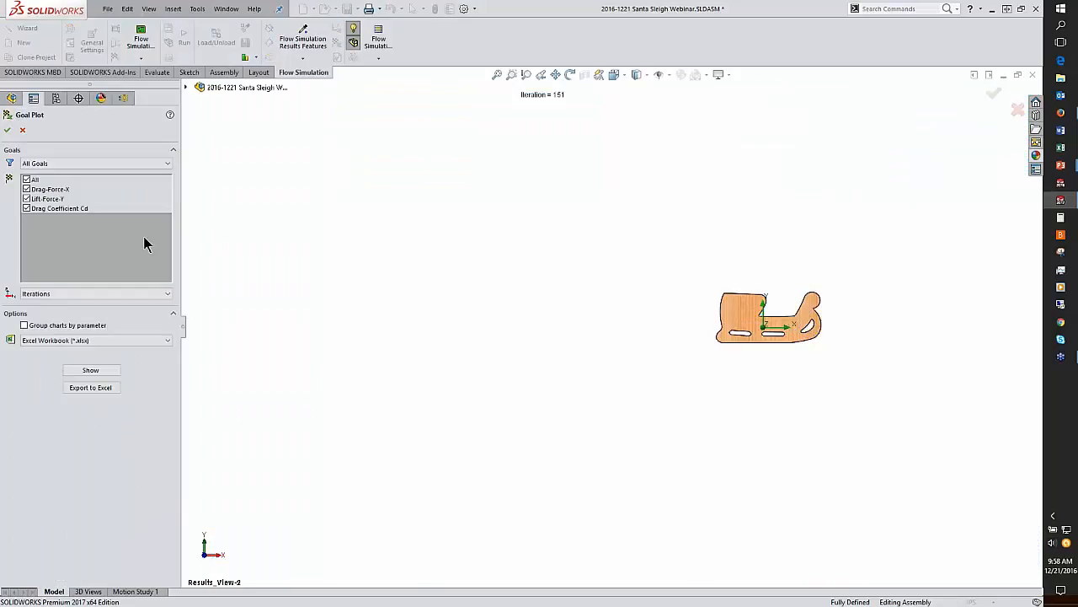
click(88, 371)
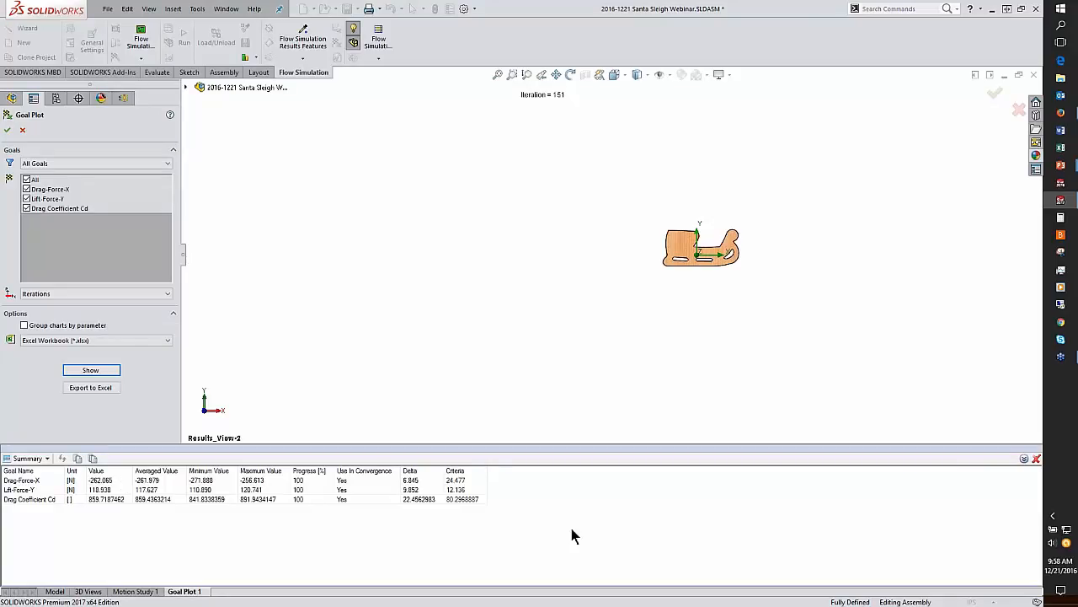
click(1036, 457)
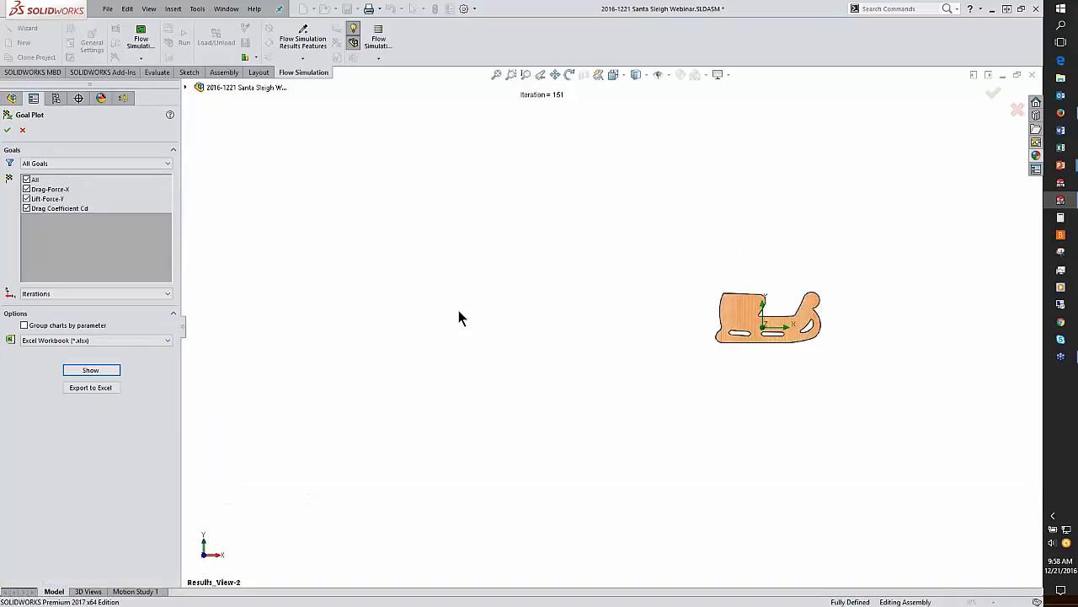
Step: Switch to the presentation and advance to the results comparison table slide
key(alt+Tab)
click(549, 486)
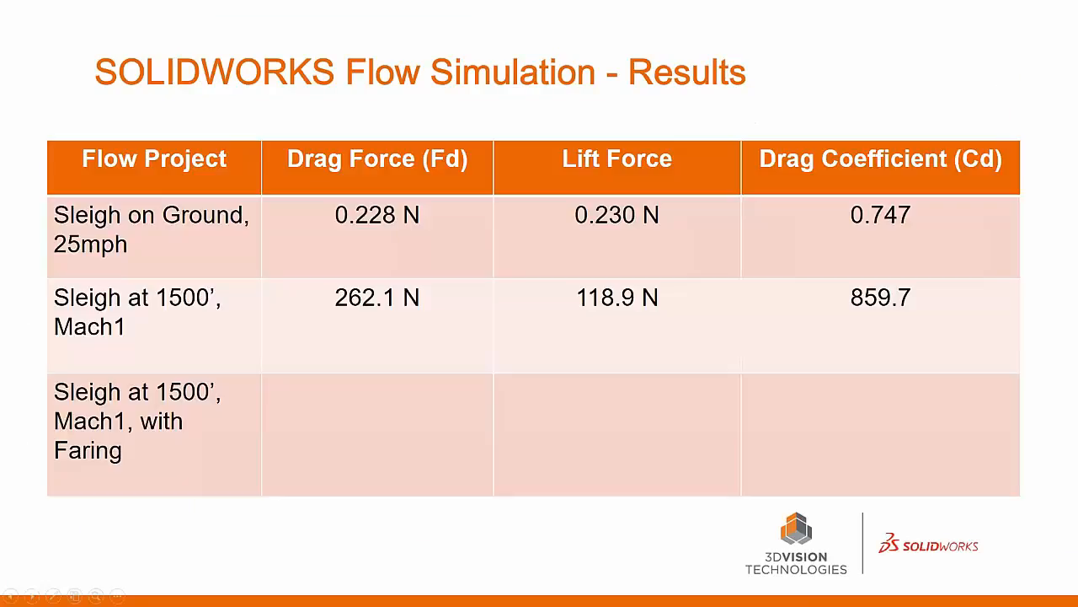